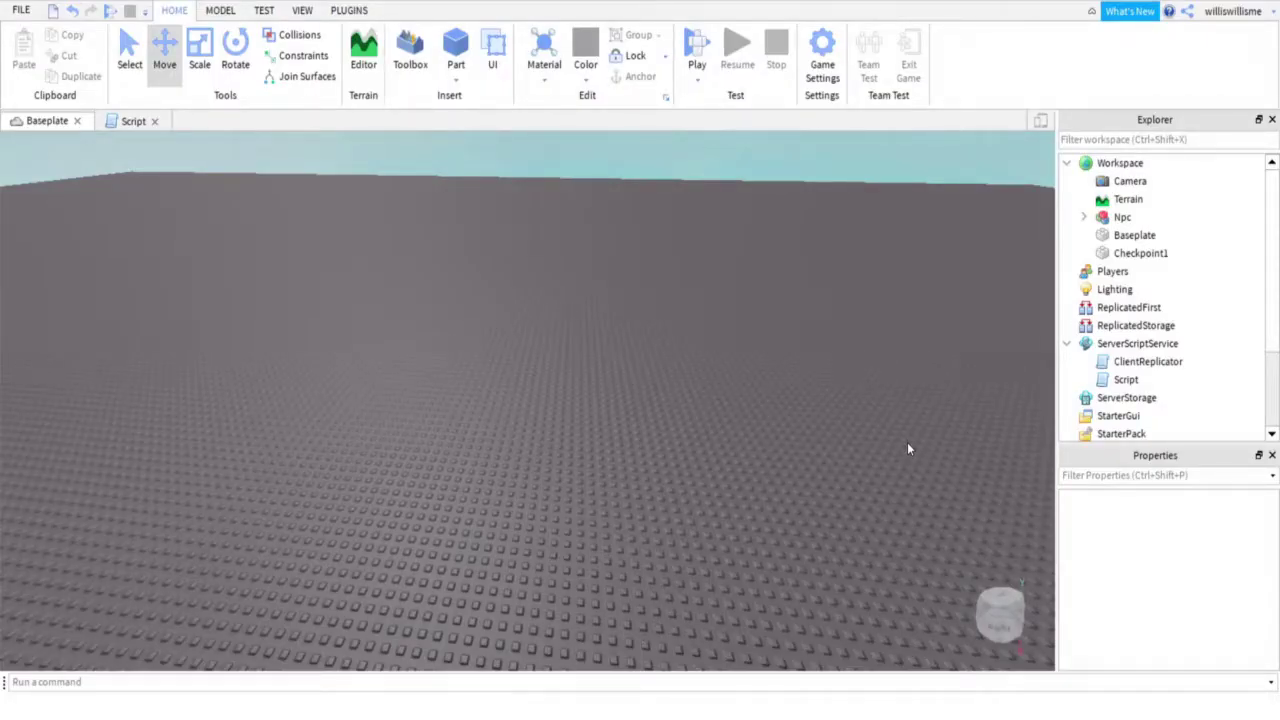
# Examine the Npc rig on the baseplate from the front and from the side.
pyautogui.moveTo(908, 448); pyautogui.dragTo(930, 459, button='right')
pyautogui.press('w')
pyautogui.press('w')
pyautogui.press('s')
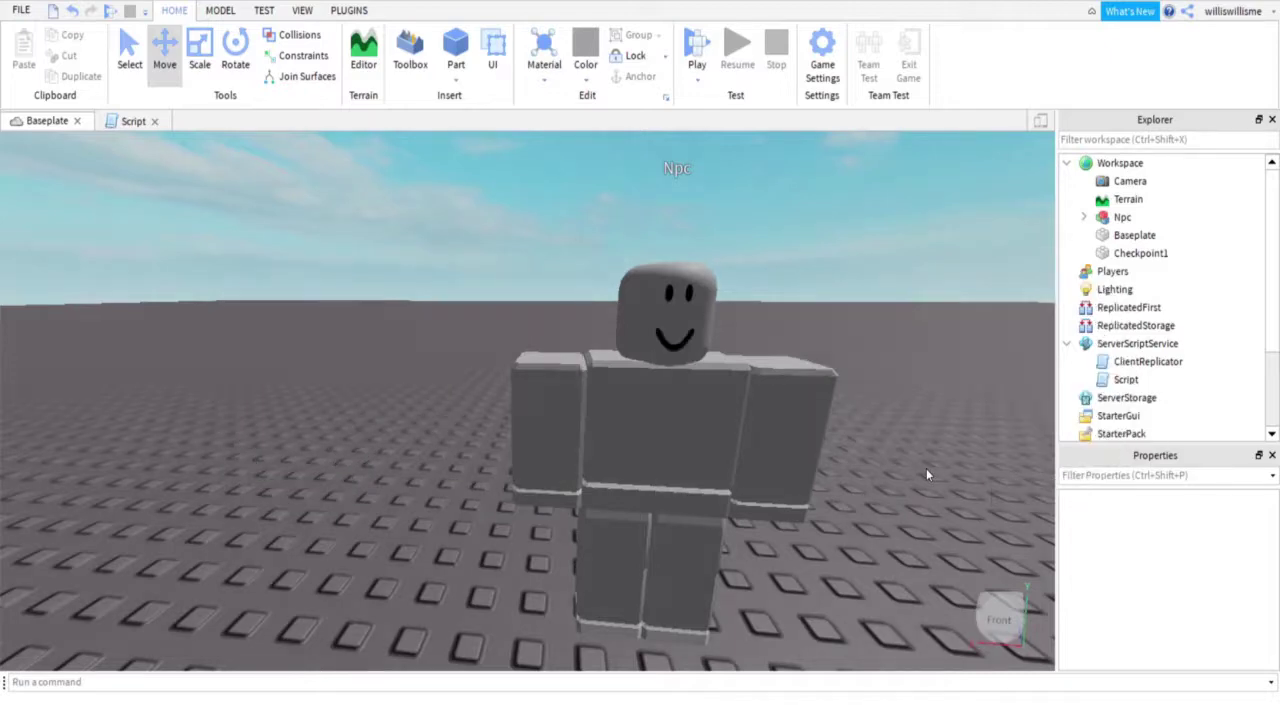
pyautogui.press('w')
pyautogui.press('a')
pyautogui.press('d')
pyautogui.moveTo(794, 415); pyautogui.dragTo(795, 422, button='right')
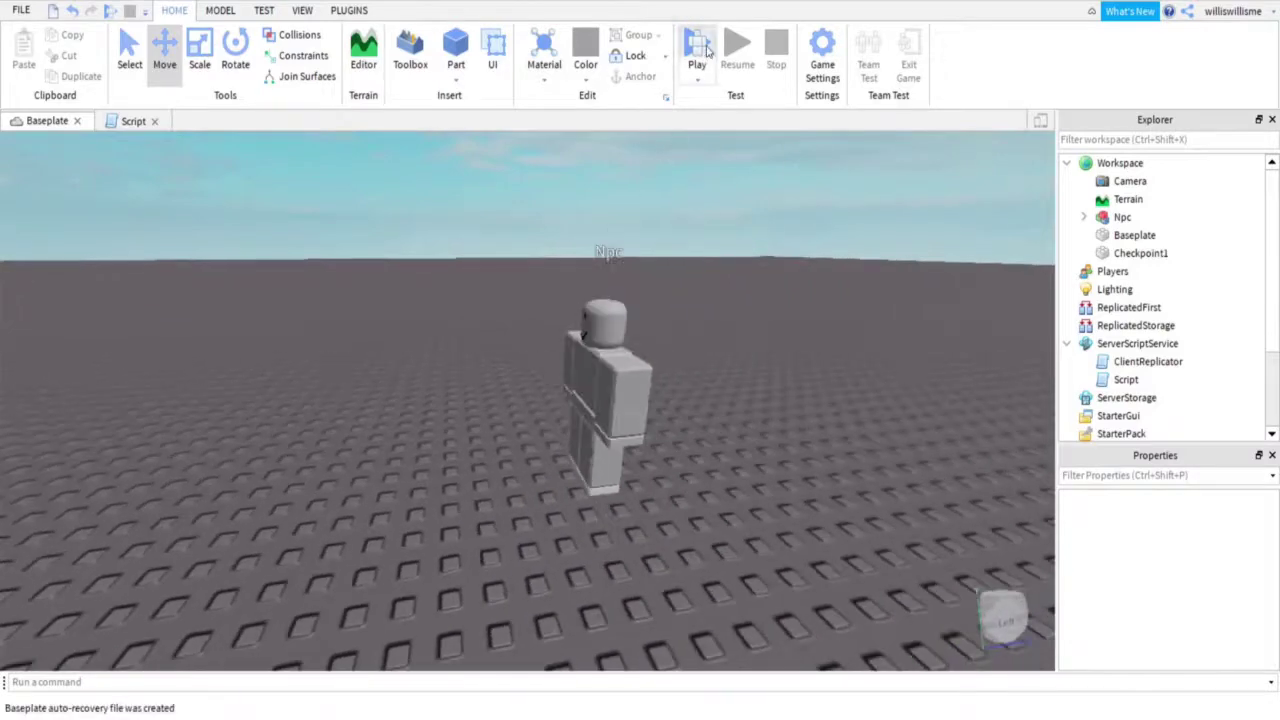
# Run a playtest to view the Npc beside the player character, and stop it.
pyautogui.click(704, 50)
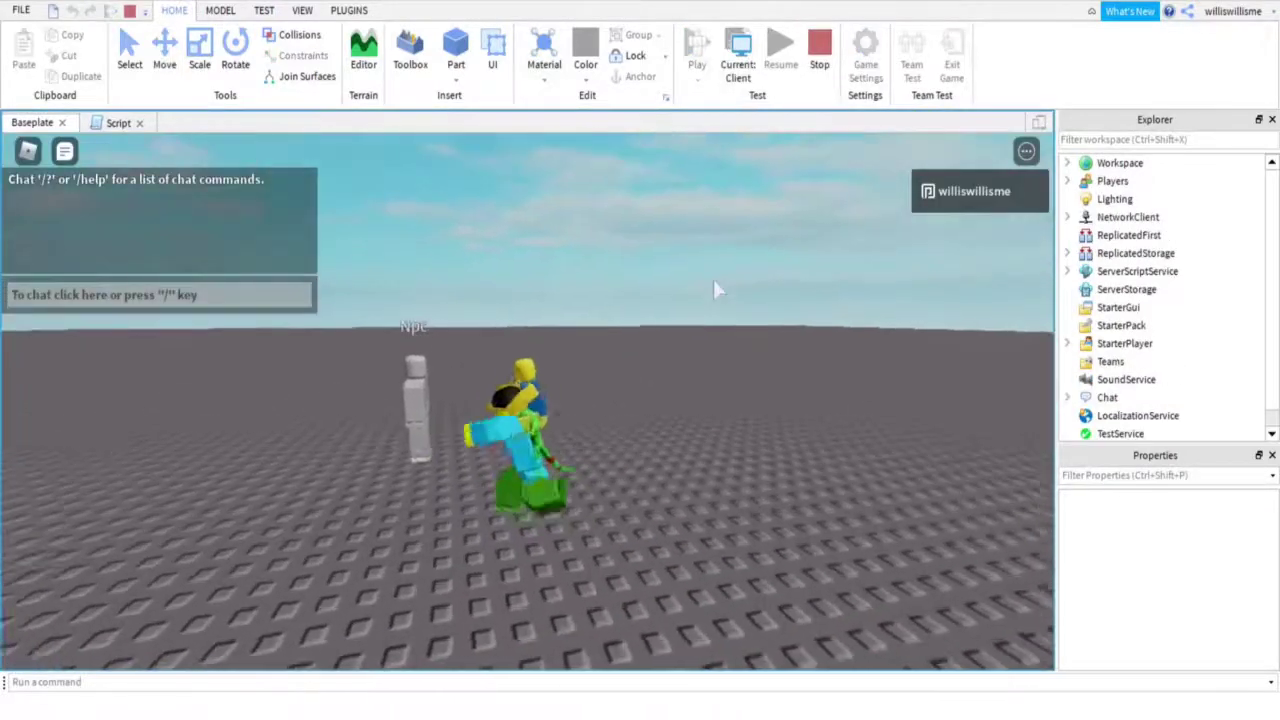
pyautogui.moveTo(713, 279); pyautogui.dragTo(713, 279, button='right')
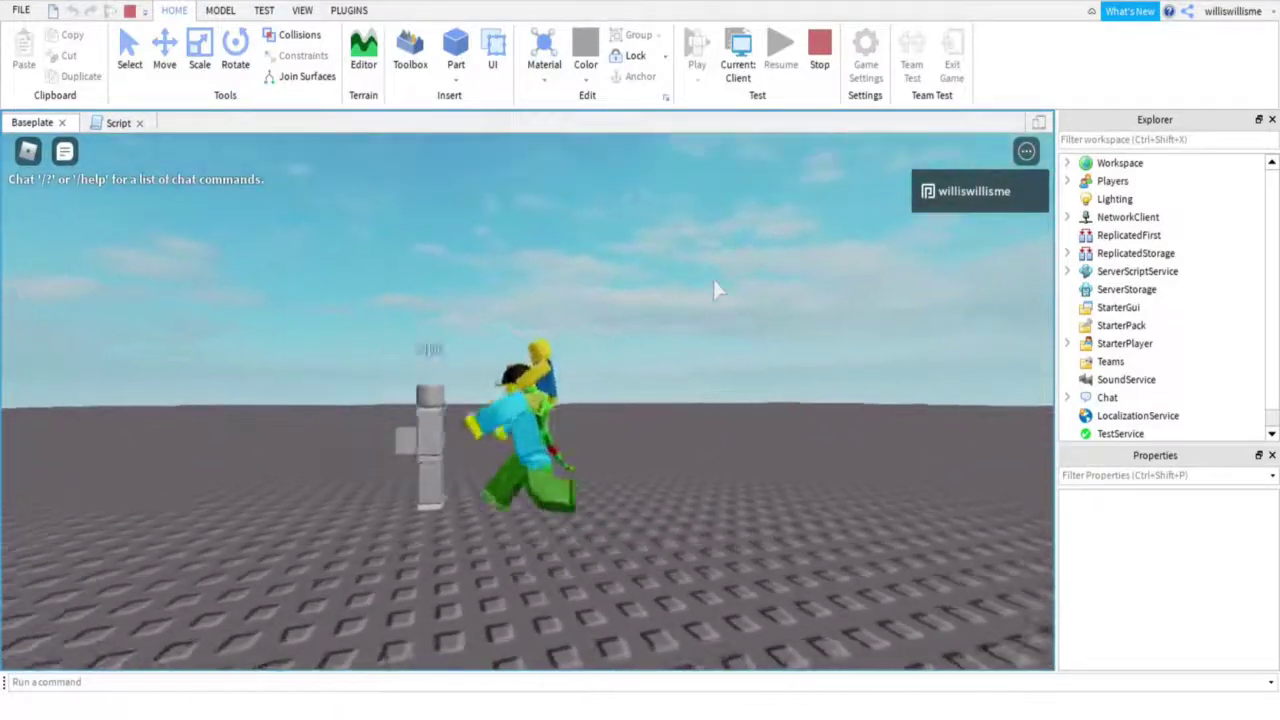
pyautogui.hotkey('shift', 'F5')
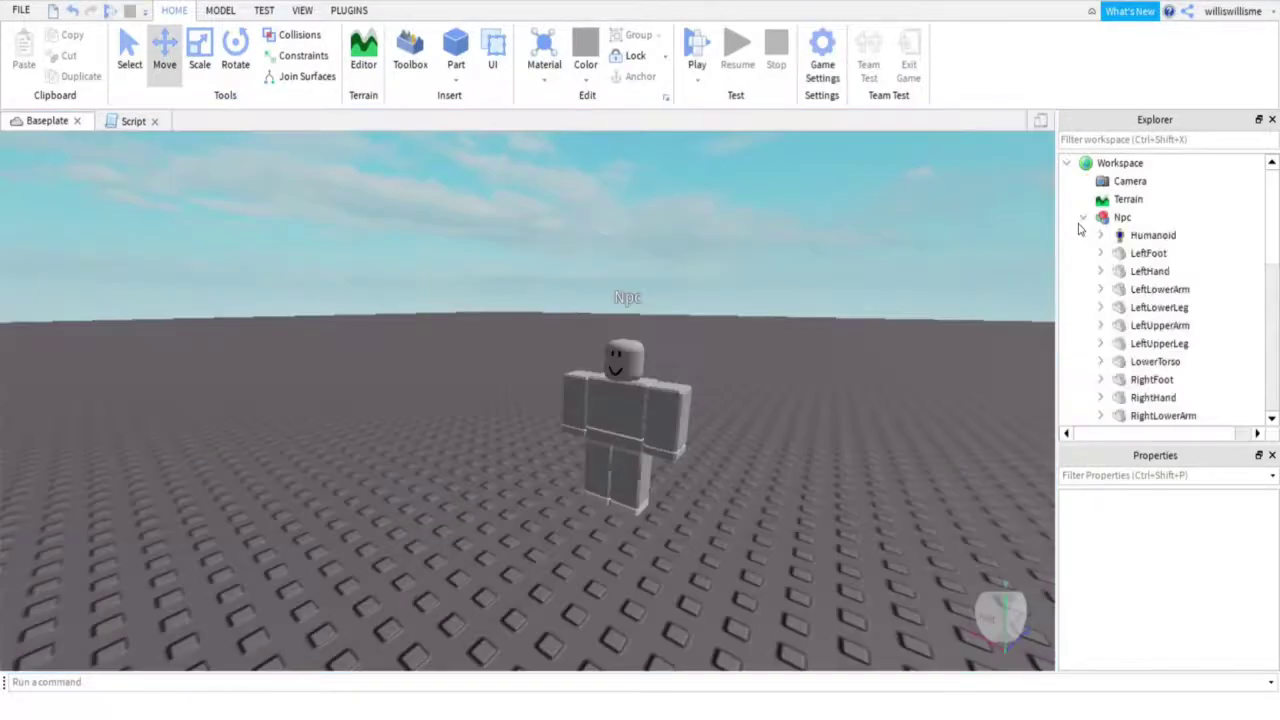
# Insert an Animation object into the Npc model.
pyautogui.click(1143, 218)
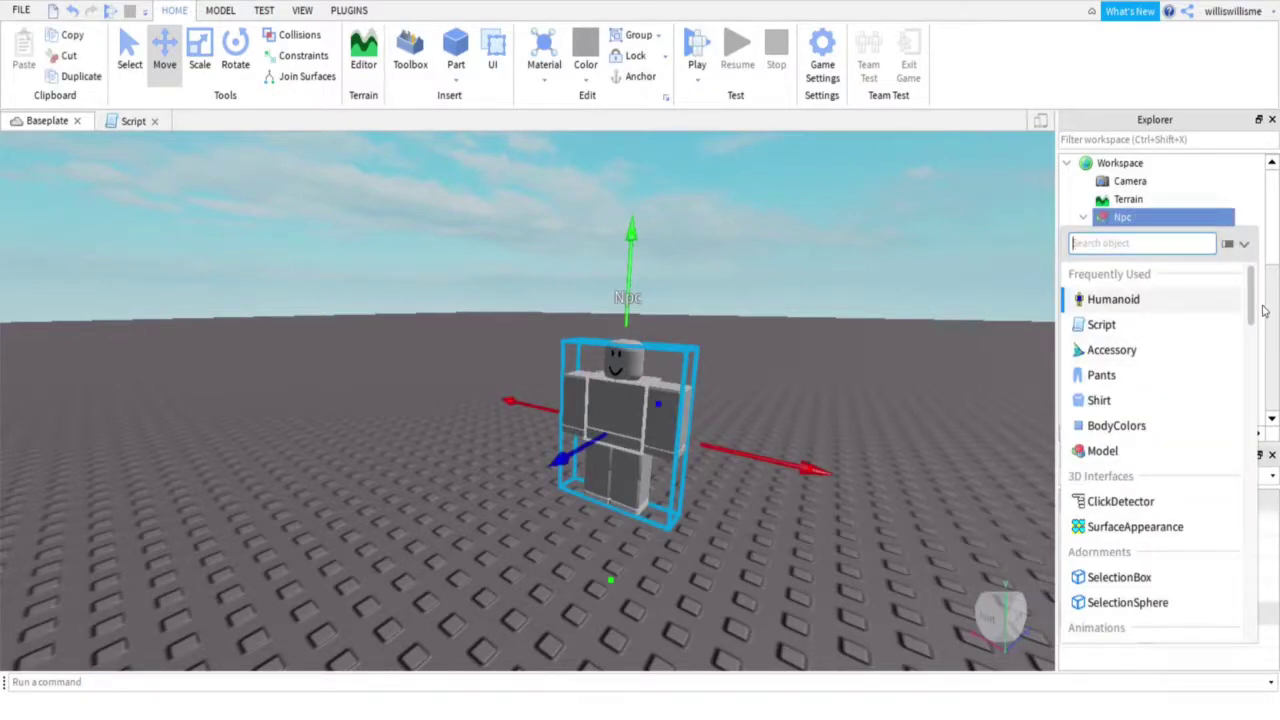
pyautogui.write('ani')
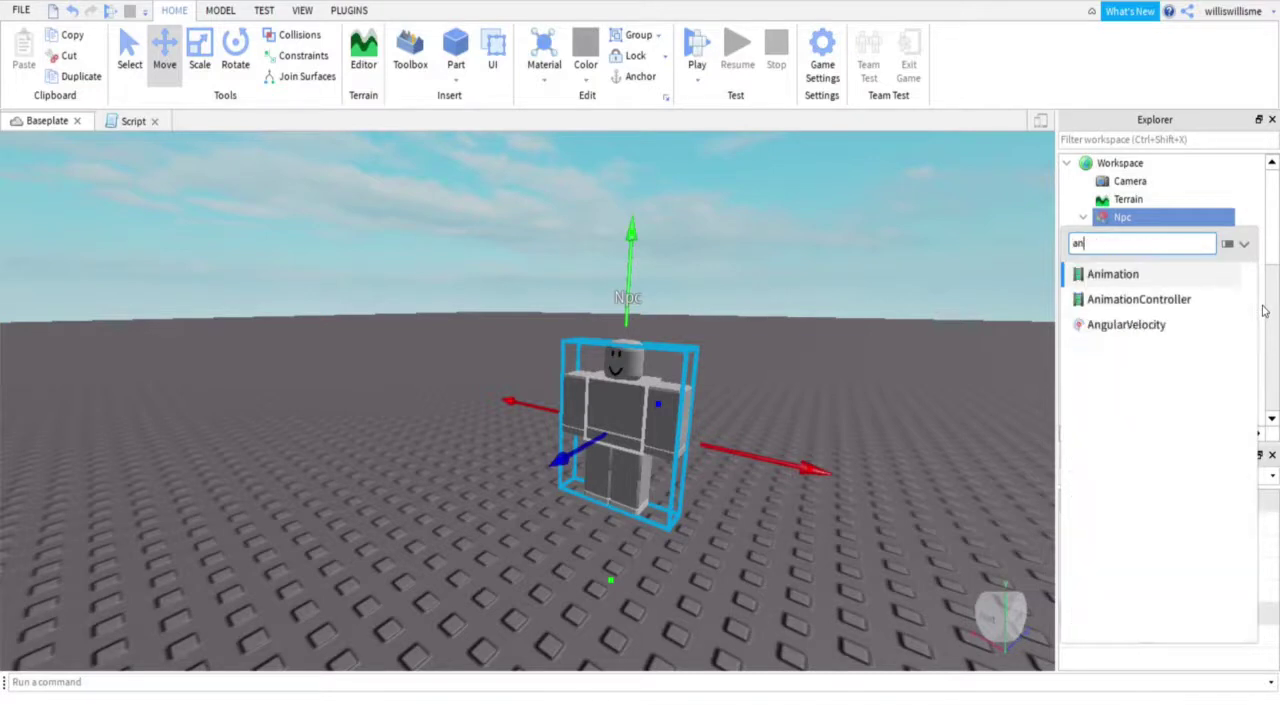
pyautogui.click(1196, 273)
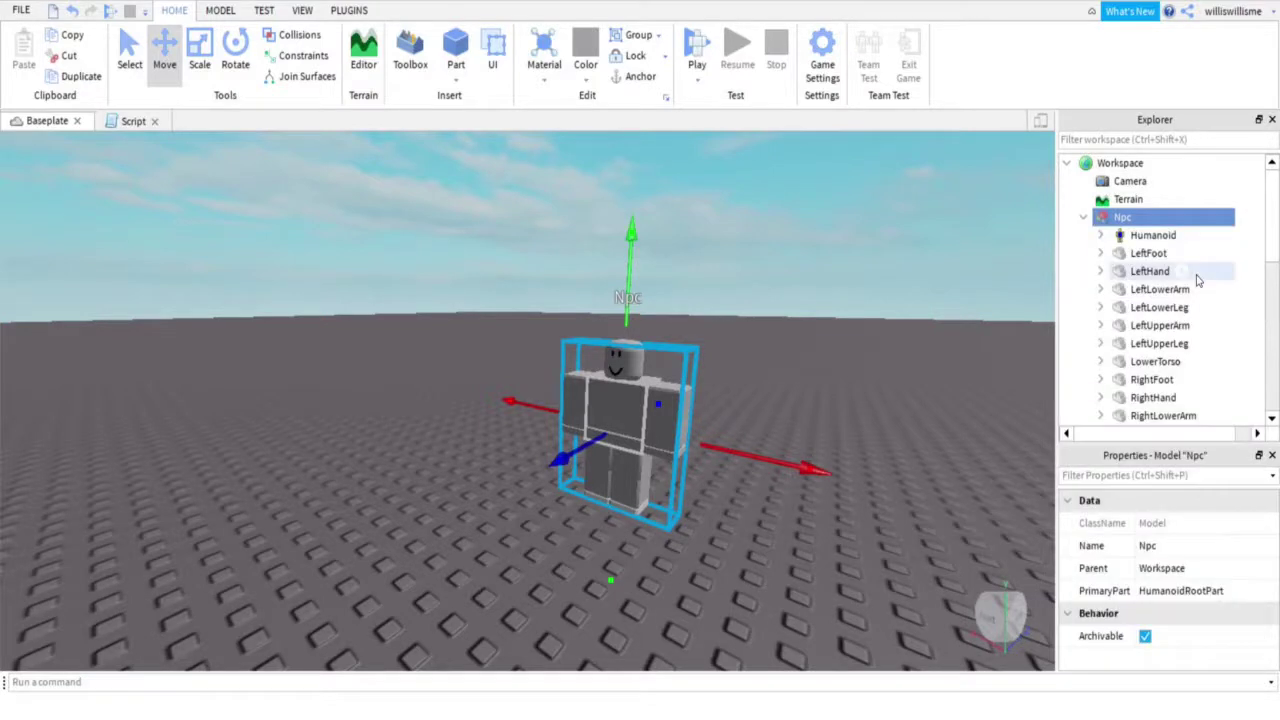
# Rename the new Animation object inside the Npc model as RunAnim.
pyautogui.scroll(-6, 1160, 230)
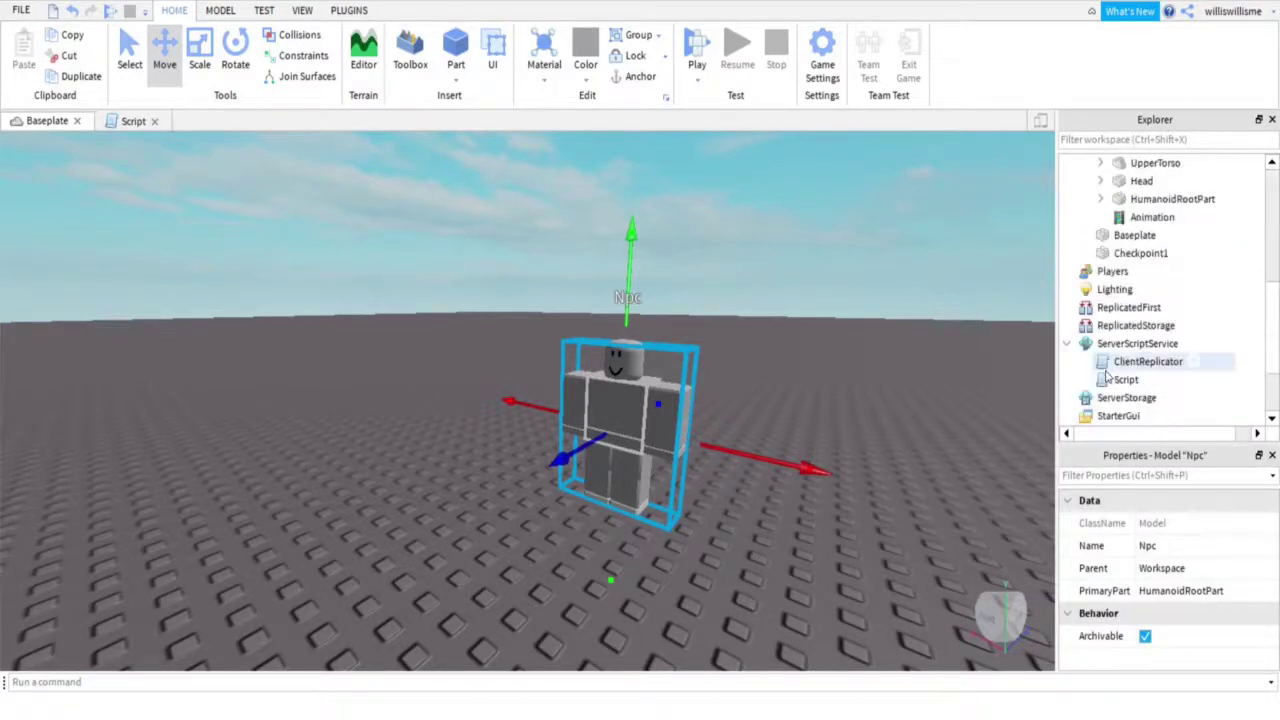
pyautogui.click(1149, 218)
pyautogui.rightClick(1147, 218)
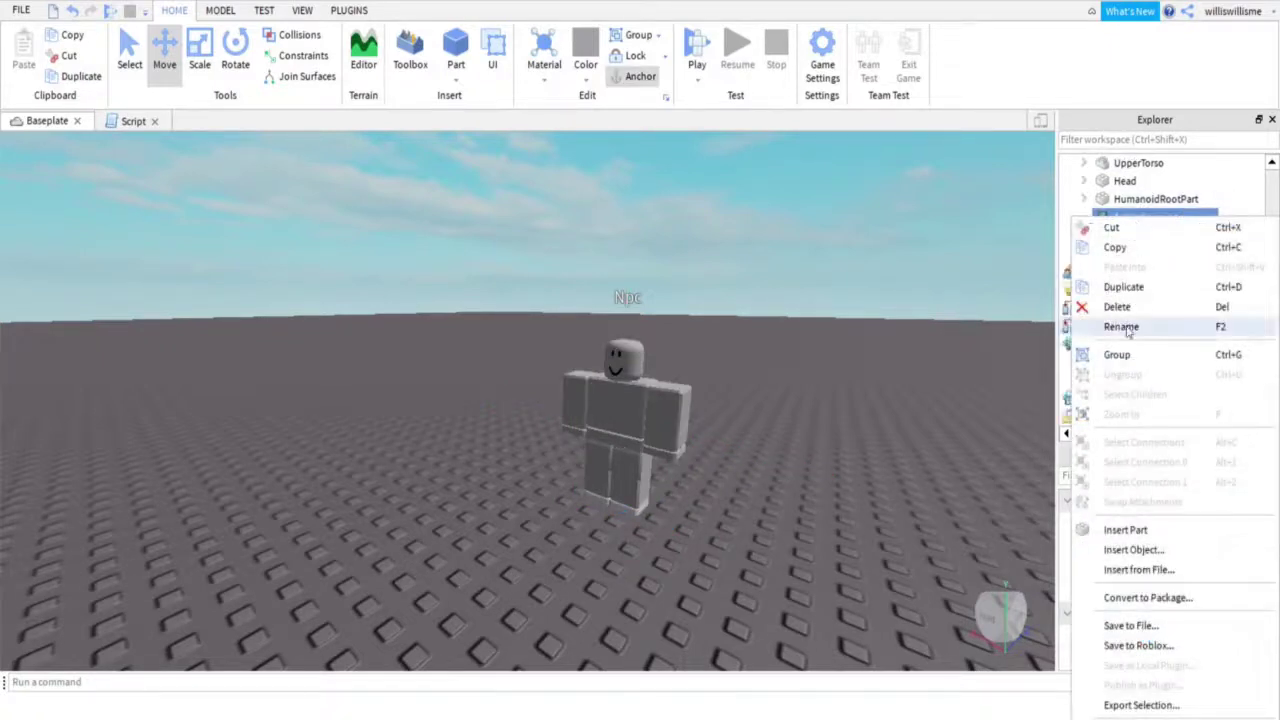
pyautogui.click(1128, 326)
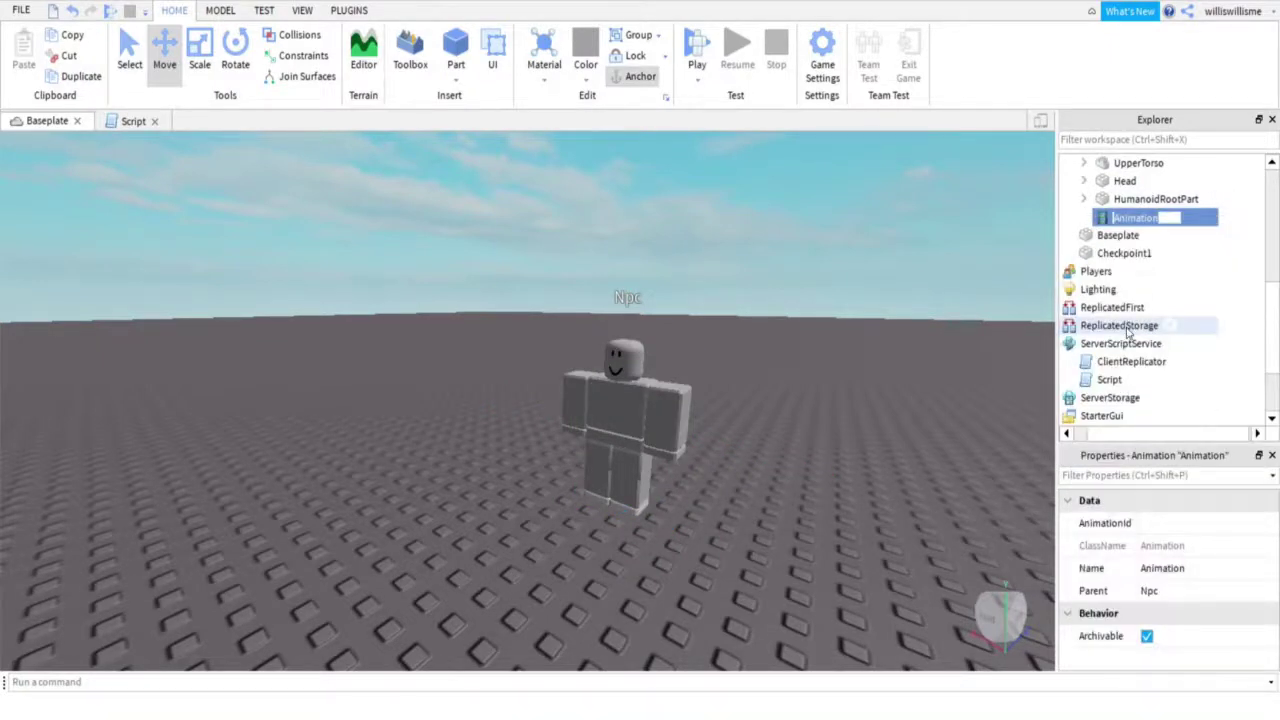
pyautogui.write('R')
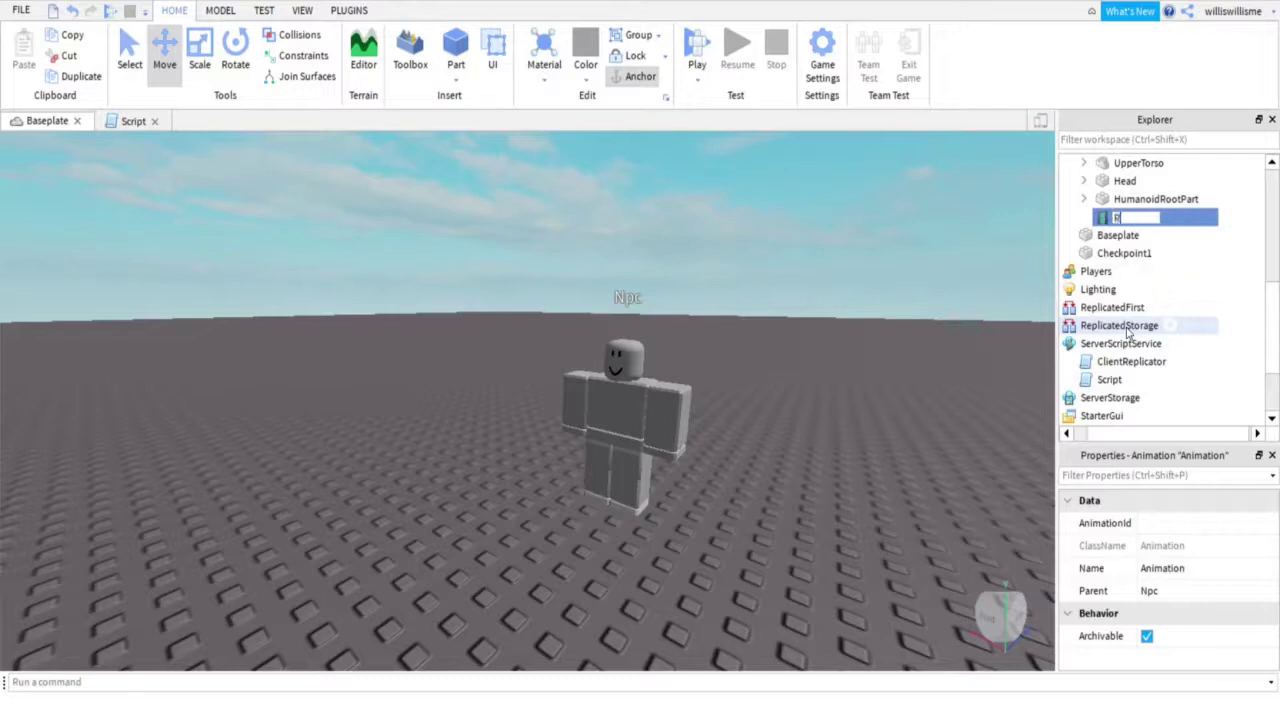
pyautogui.write('unAnimaio')
pyautogui.press('Return')
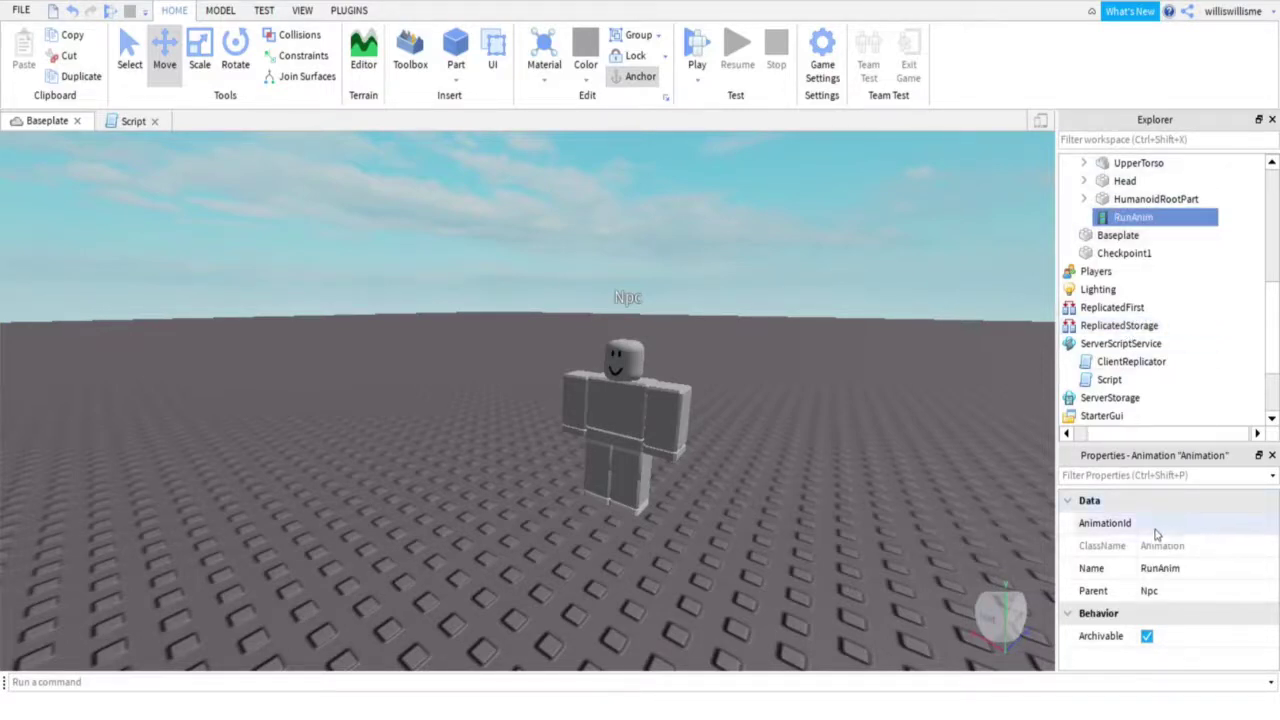
# Switch to the Roblox catalog in the browser and show the Avatar Animations bundles.
pyautogui.moveTo(891, 460); pyautogui.dragTo(870, 448, button='right')
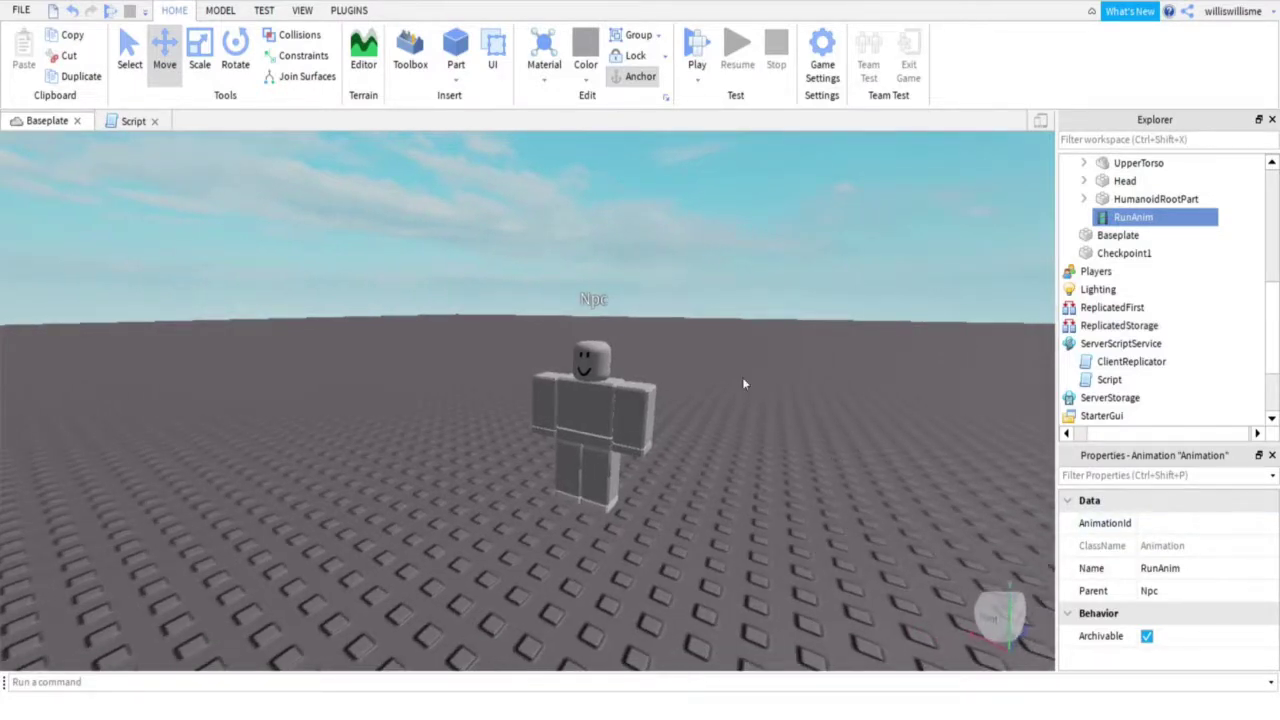
pyautogui.click(690, 38)
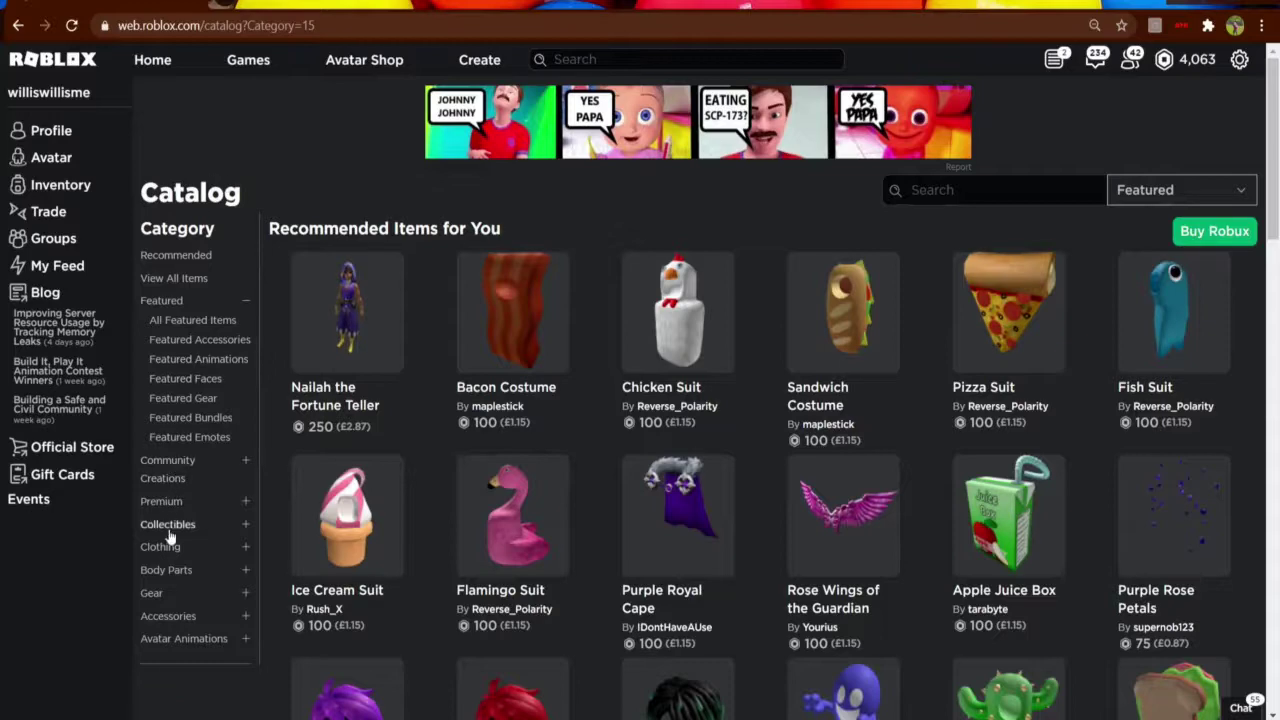
pyautogui.click(170, 640)
pyautogui.click(167, 660)
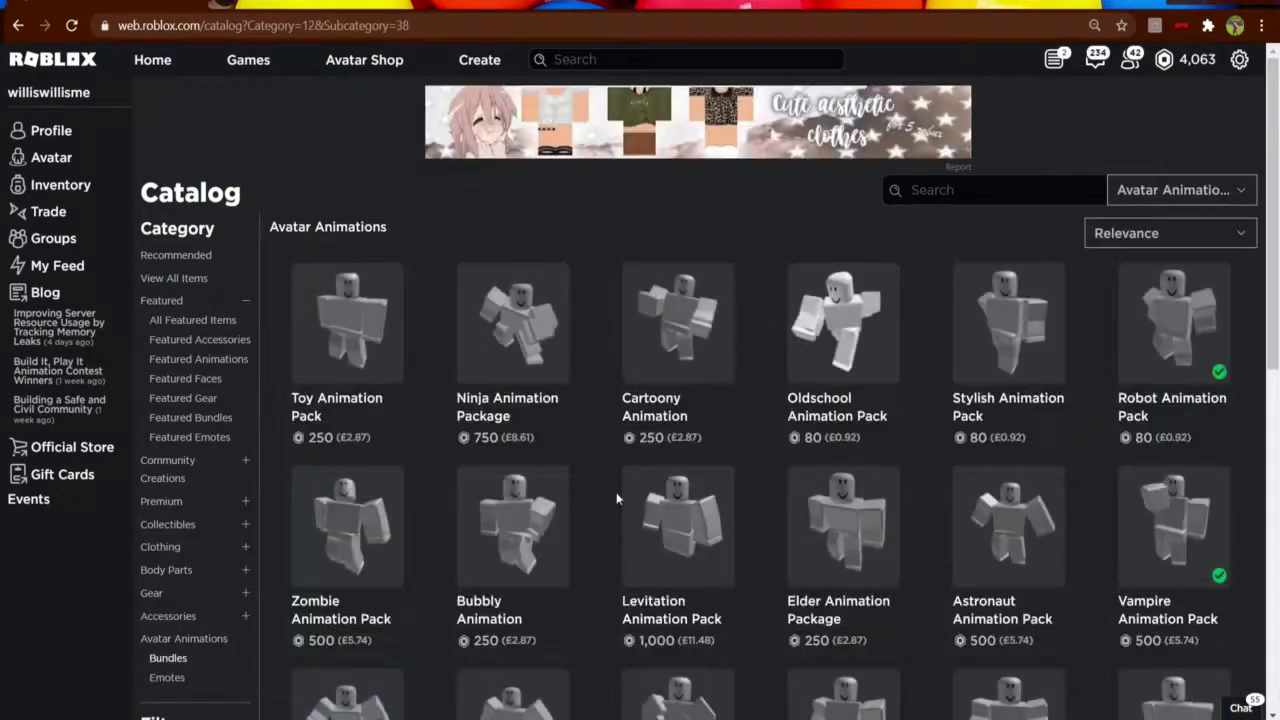
# Open the Ninja Animation Package and view its included Ninja Run animation.
pyautogui.scroll(-2, 630, 480)
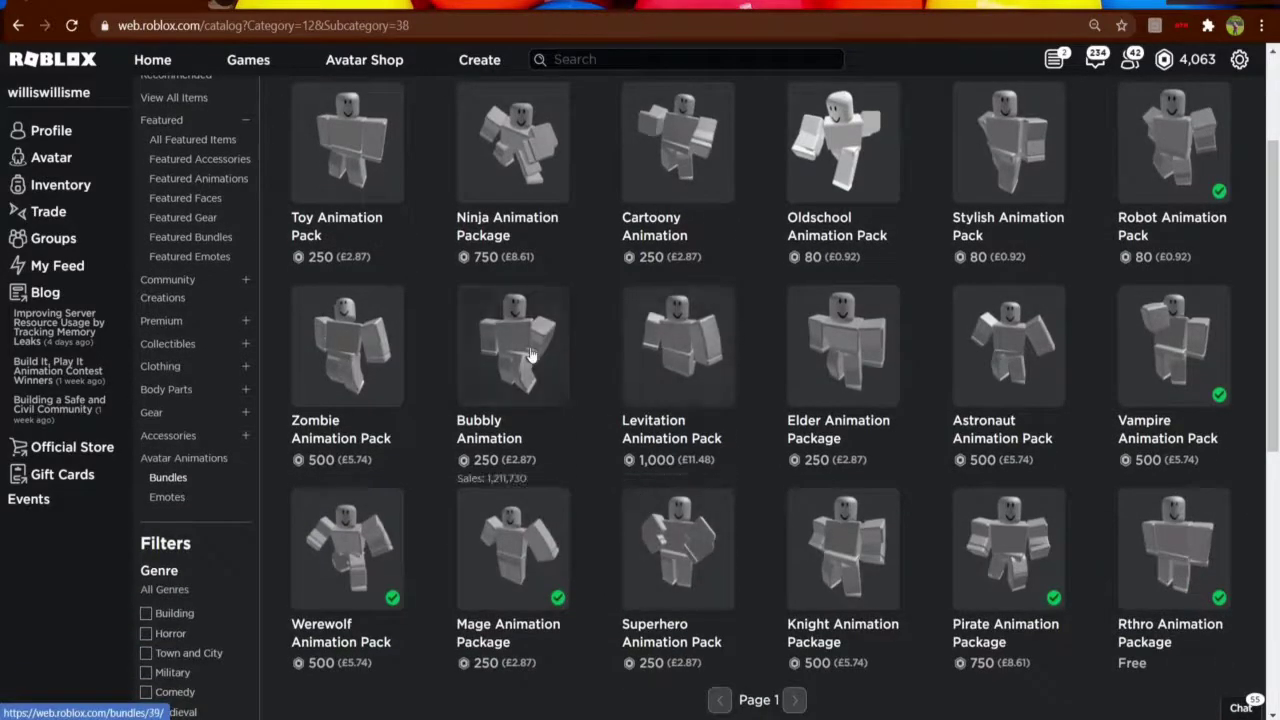
pyautogui.click(533, 173)
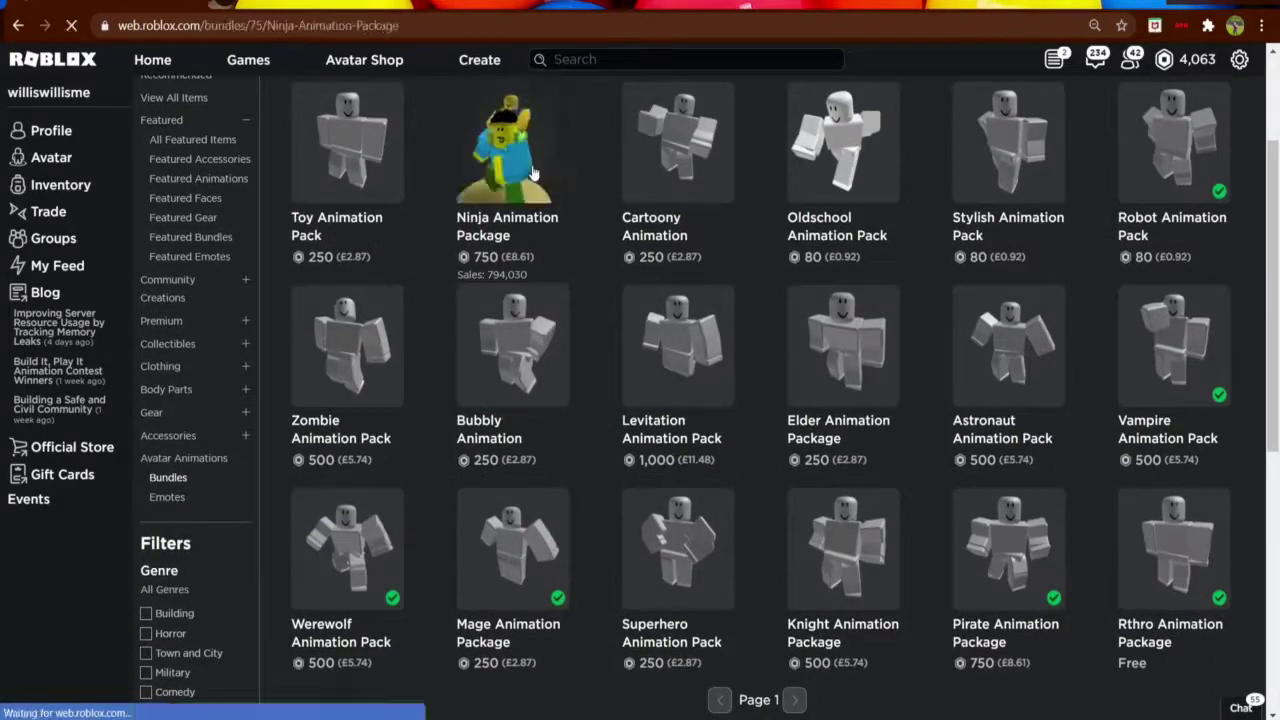
pyautogui.scroll(-1, 537, 467)
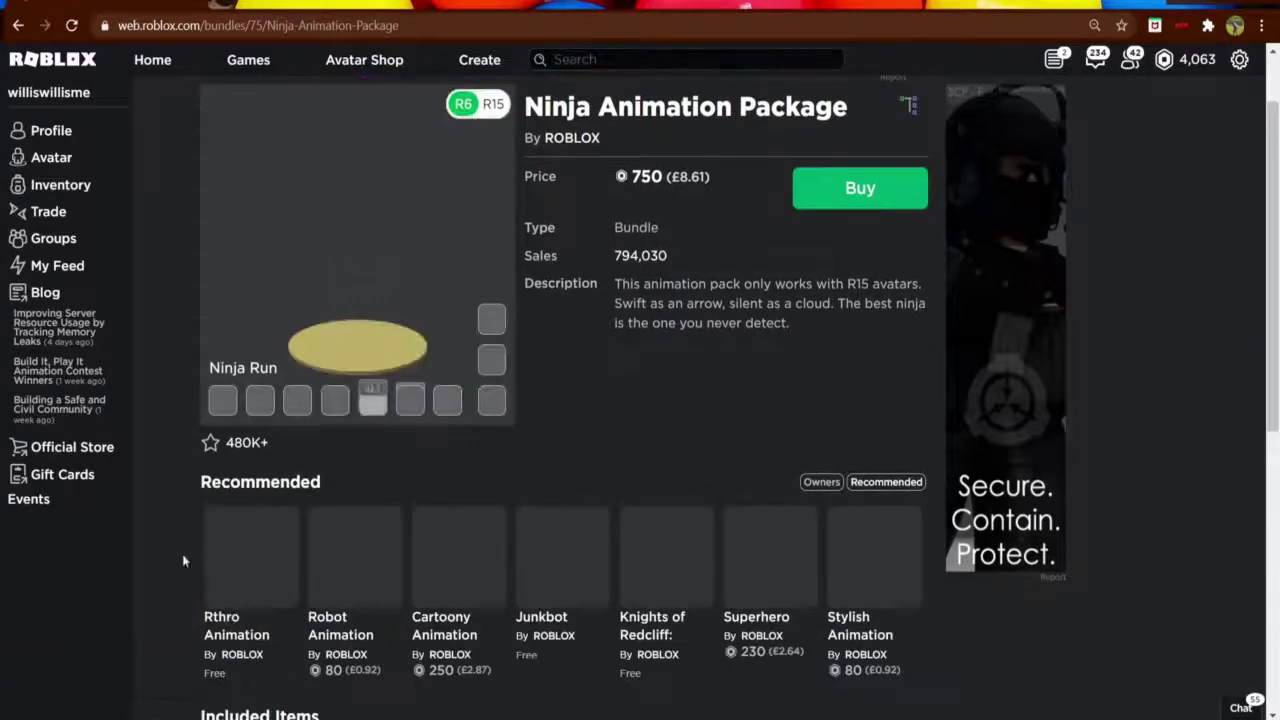
pyautogui.scroll(-3, 320, 605)
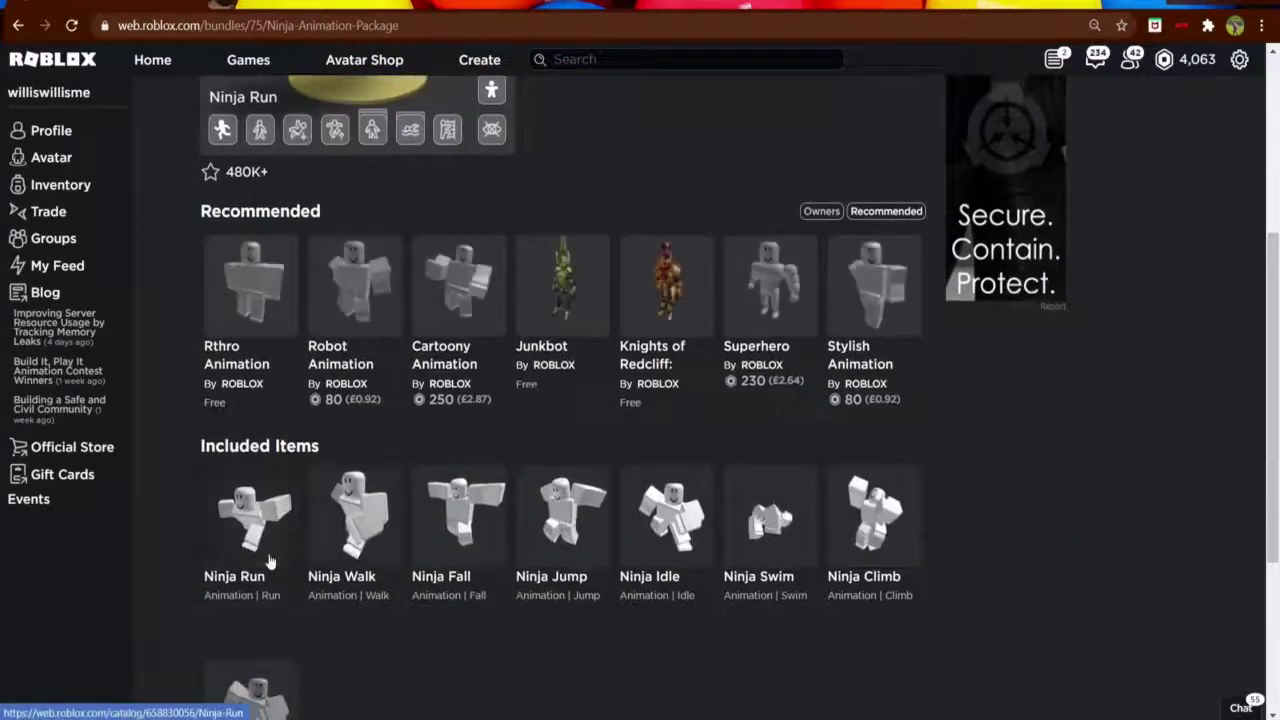
pyautogui.click(275, 510)
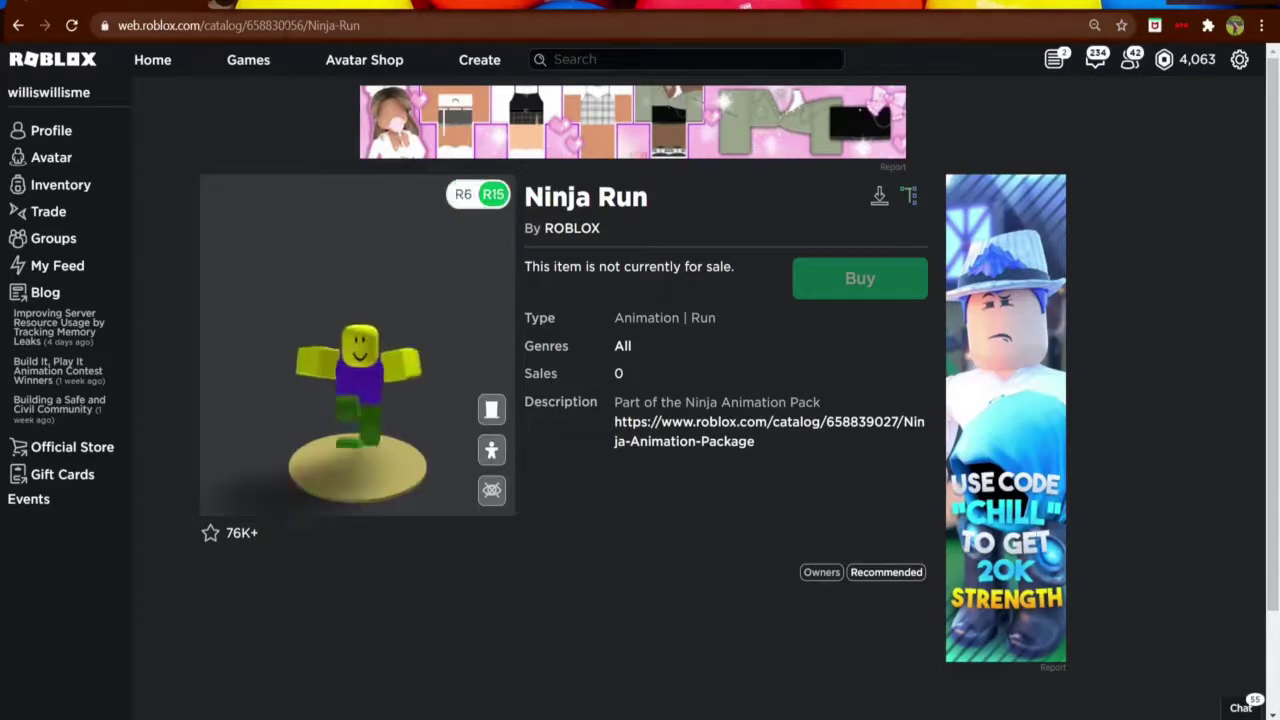
# Examine the asset ID in the Ninja Run page's web address.
pyautogui.doubleClick(268, 25)
pyautogui.click(304, 25)
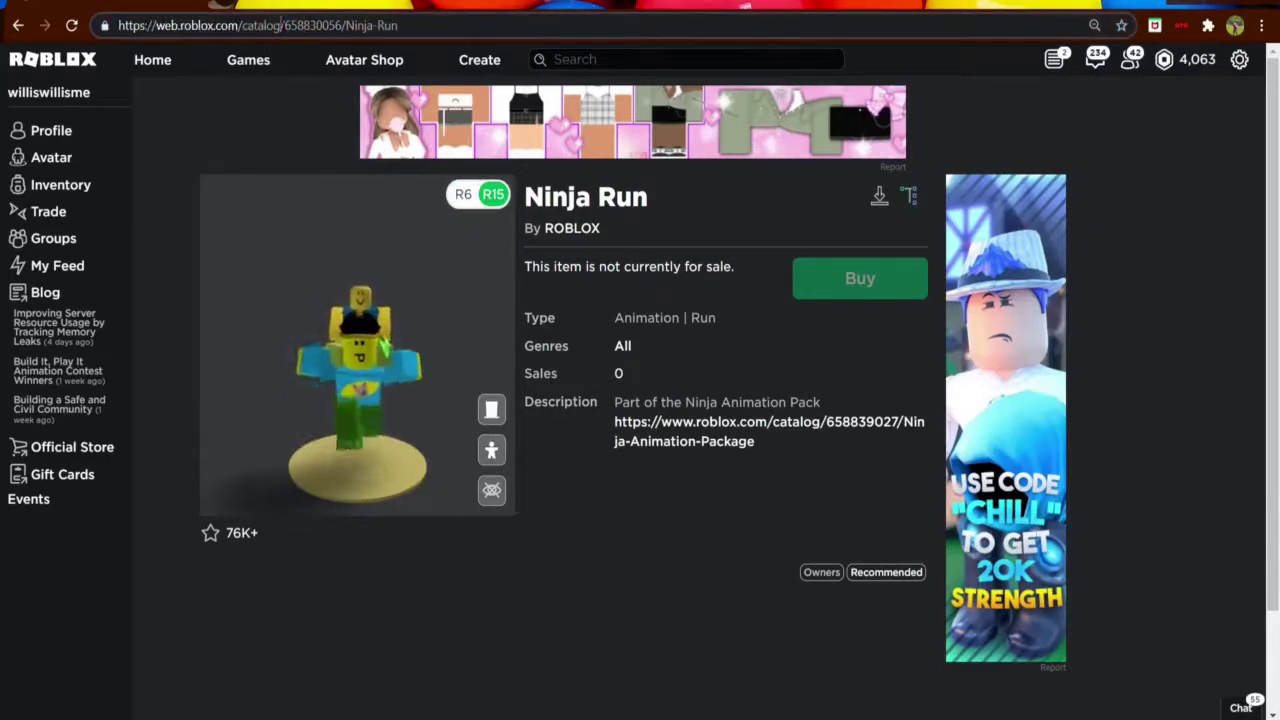
pyautogui.tripleClick(285, 25)
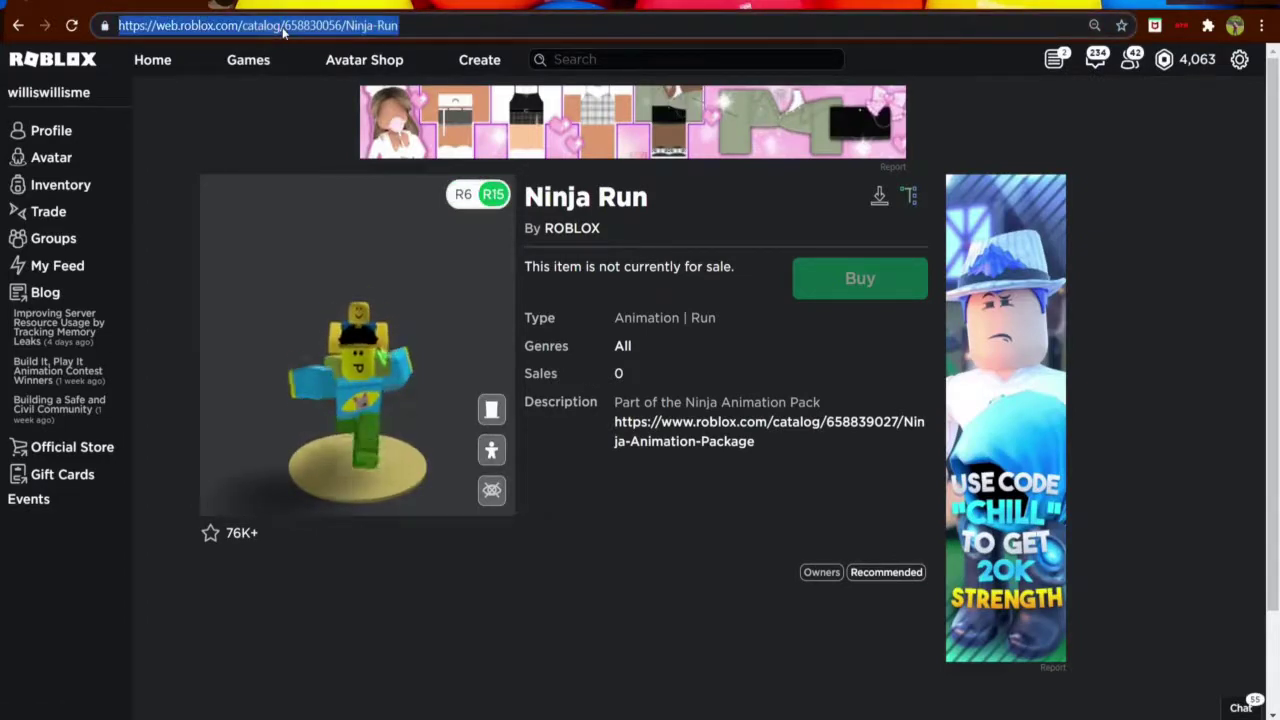
pyautogui.click(388, 58)
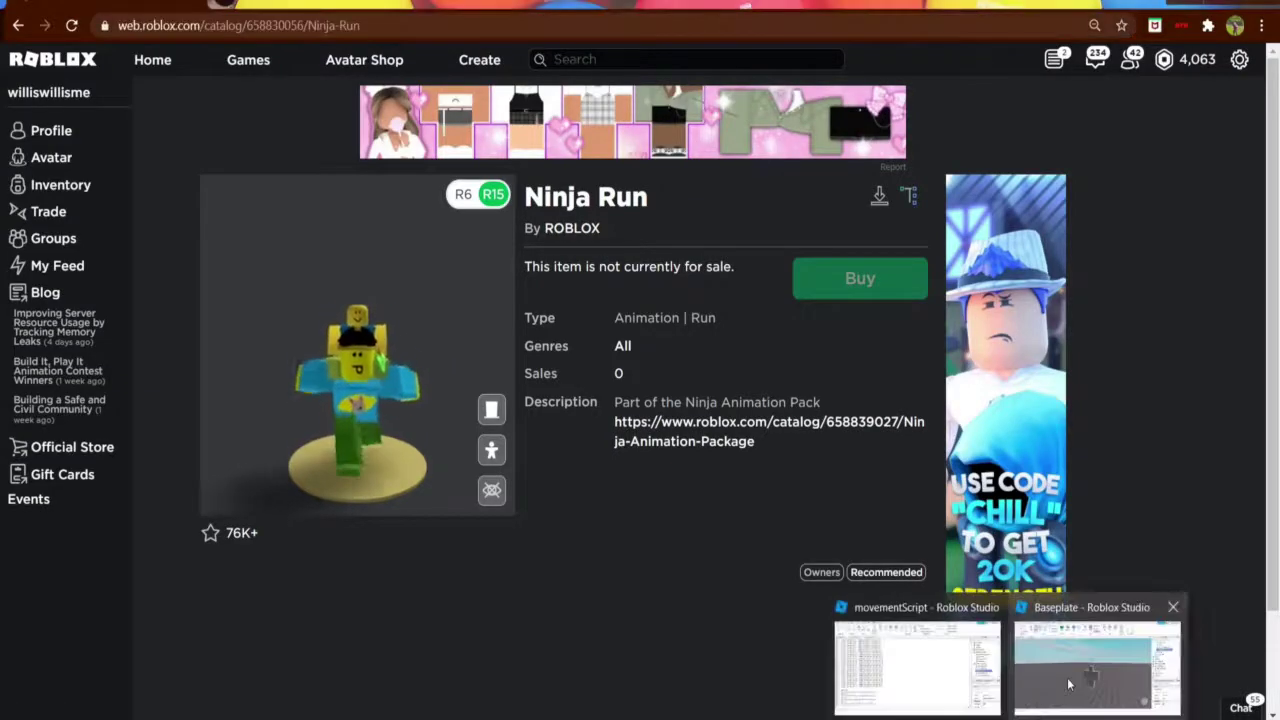
# Switch to the Baseplate window in Roblox Studio and select RunAnim's AnimationId property, checking the Ninja Run page once more.
pyautogui.click(1100, 665)
pyautogui.click(1133, 523)
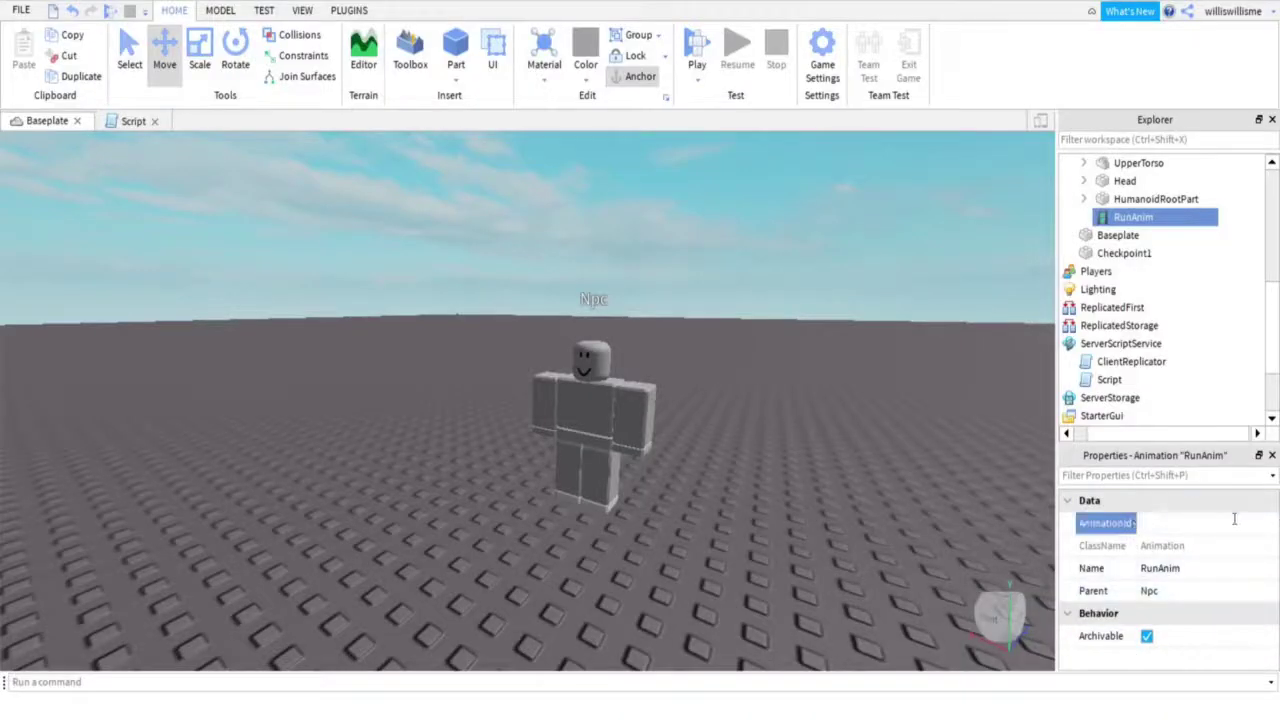
pyautogui.hotkey('alt', 'Tab')
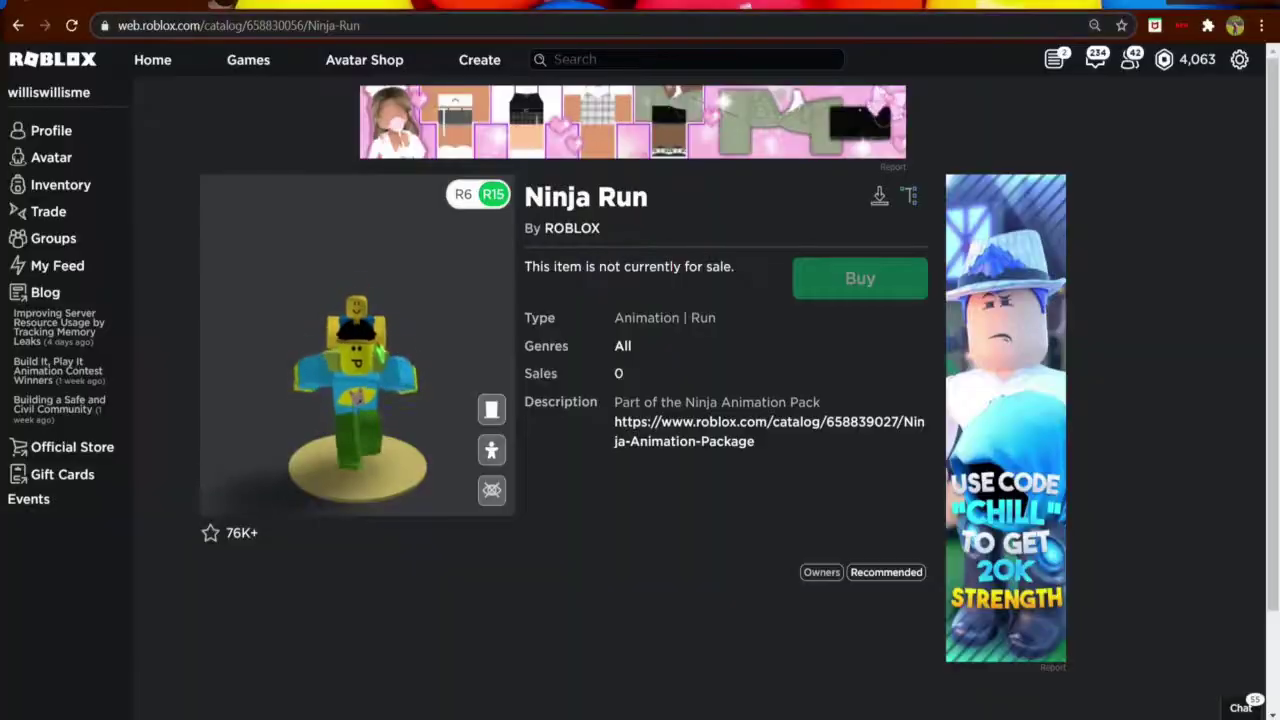
pyautogui.moveTo(1007, 716)
pyautogui.click(1040, 675)
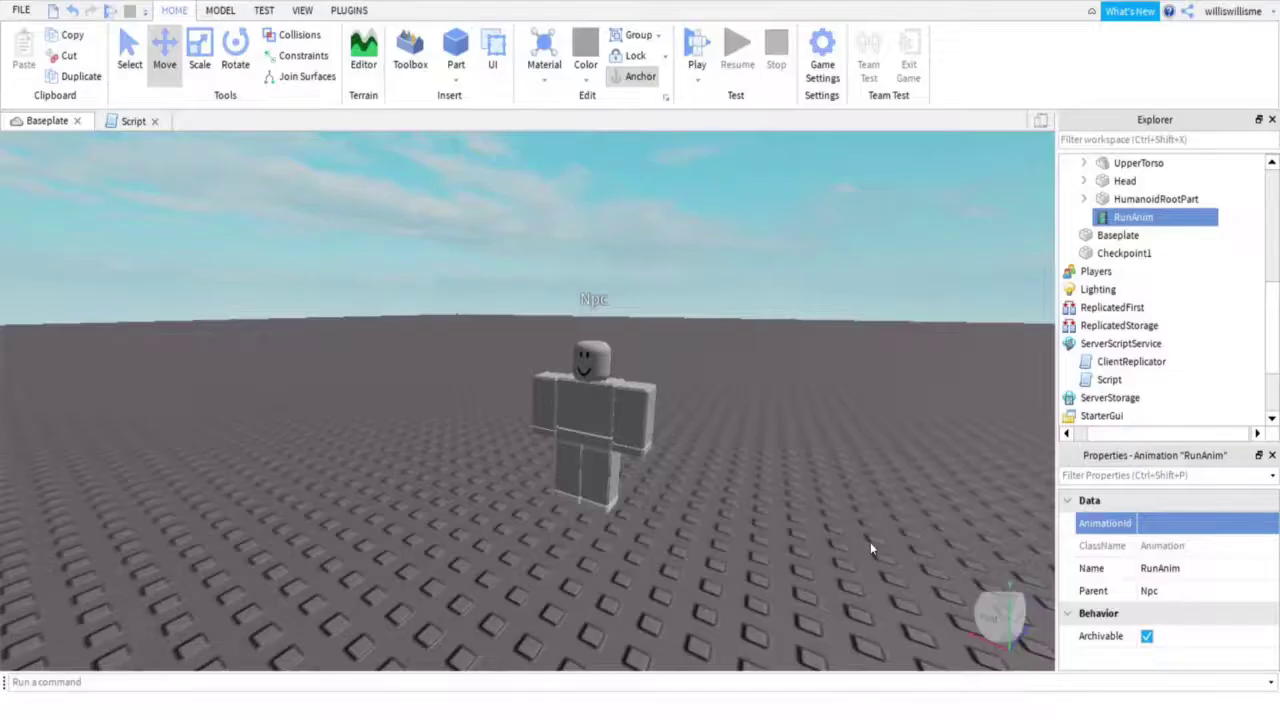
# Open the Animation Editor and choose the Npc as the rig to animate.
pyautogui.moveTo(774, 422); pyautogui.dragTo(772, 419, button='right')
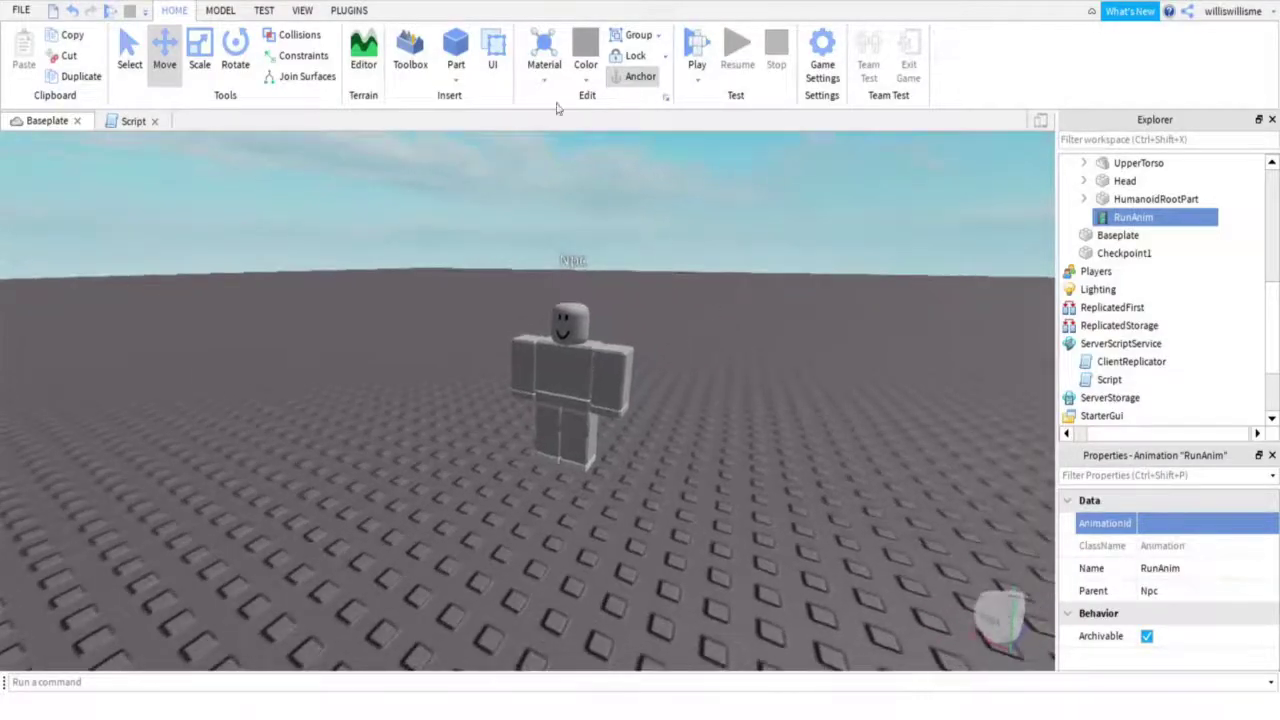
pyautogui.click(352, 11)
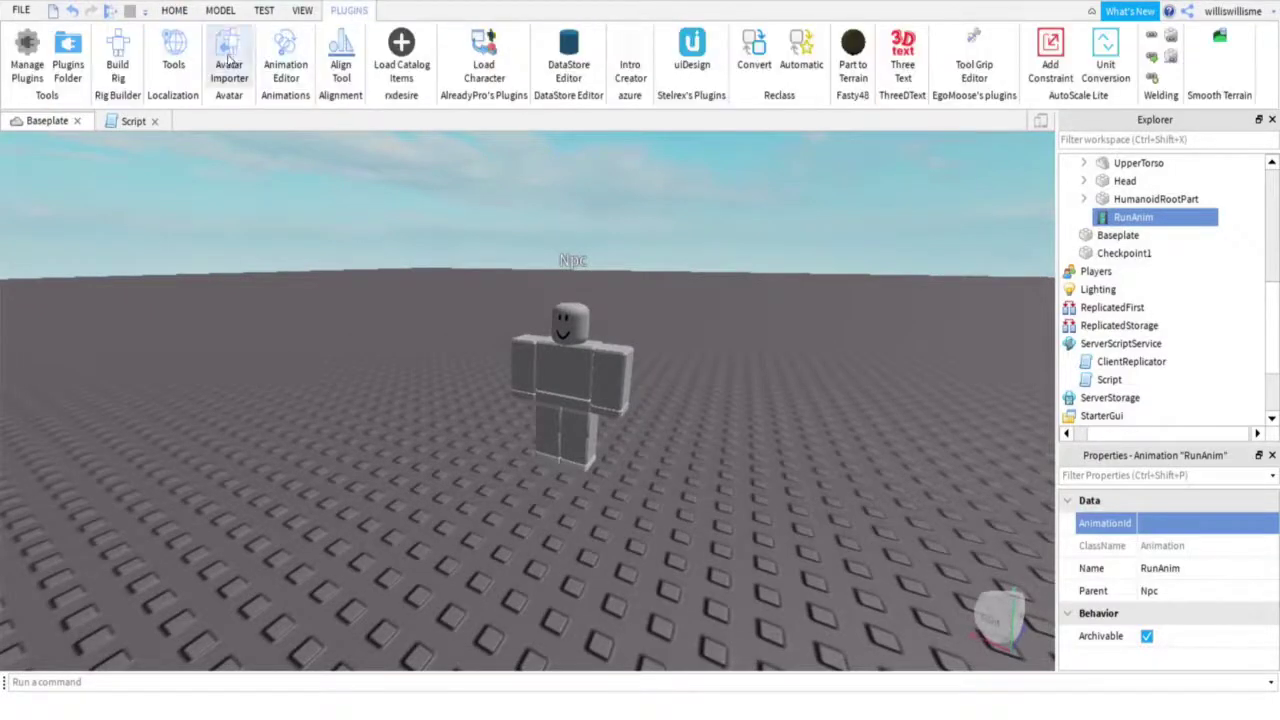
pyautogui.click(286, 48)
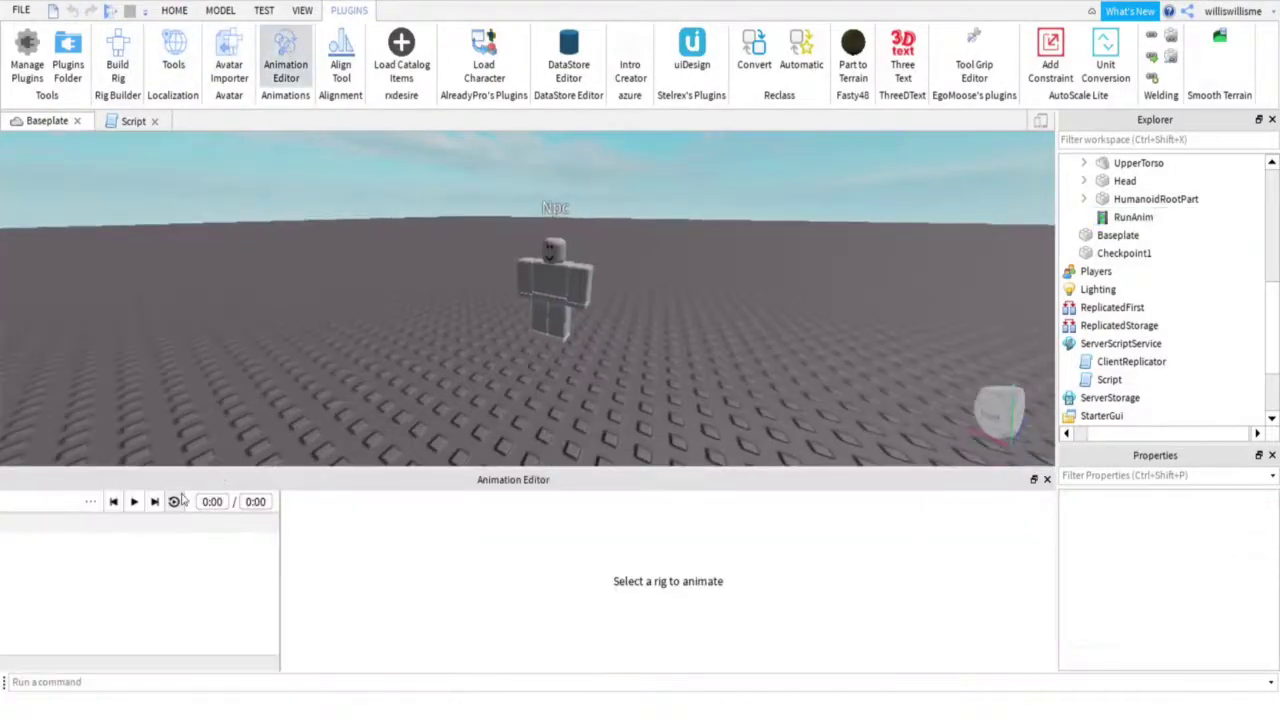
pyautogui.click(570, 300)
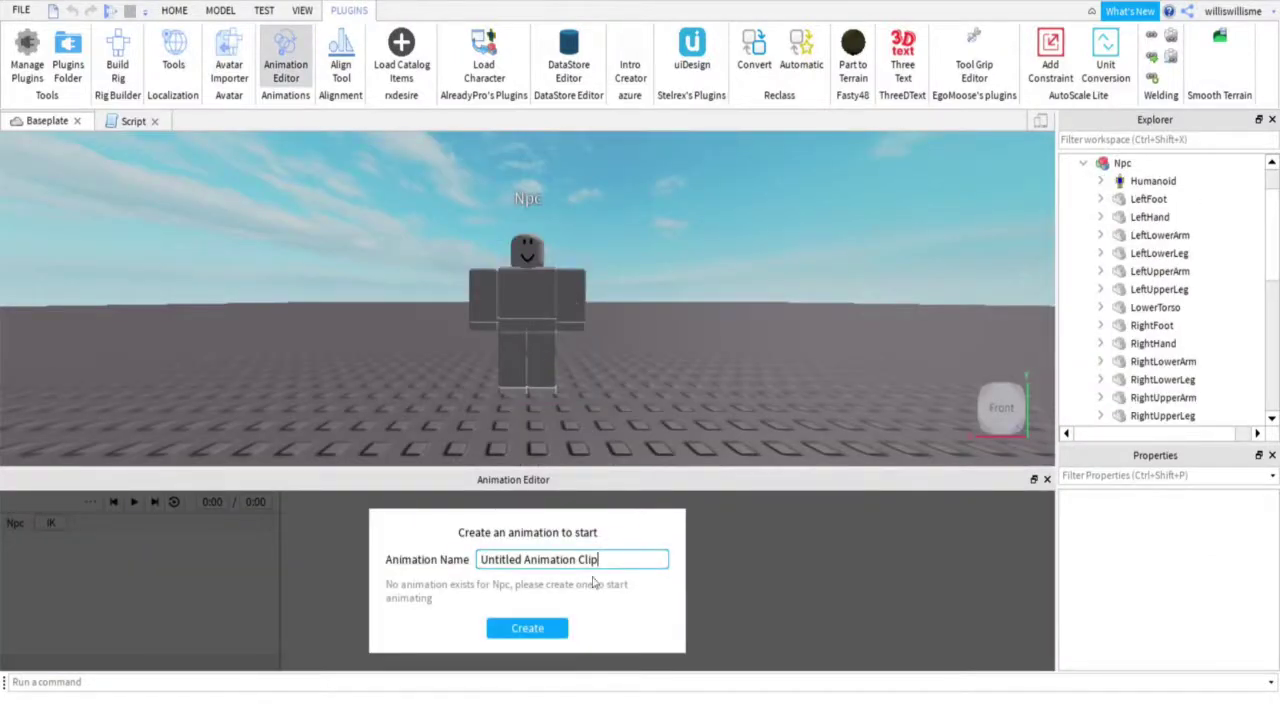
# Create an animation clip named NpcRunAnim for the Npc.
pyautogui.moveTo(640, 560); pyautogui.dragTo(498, 589)
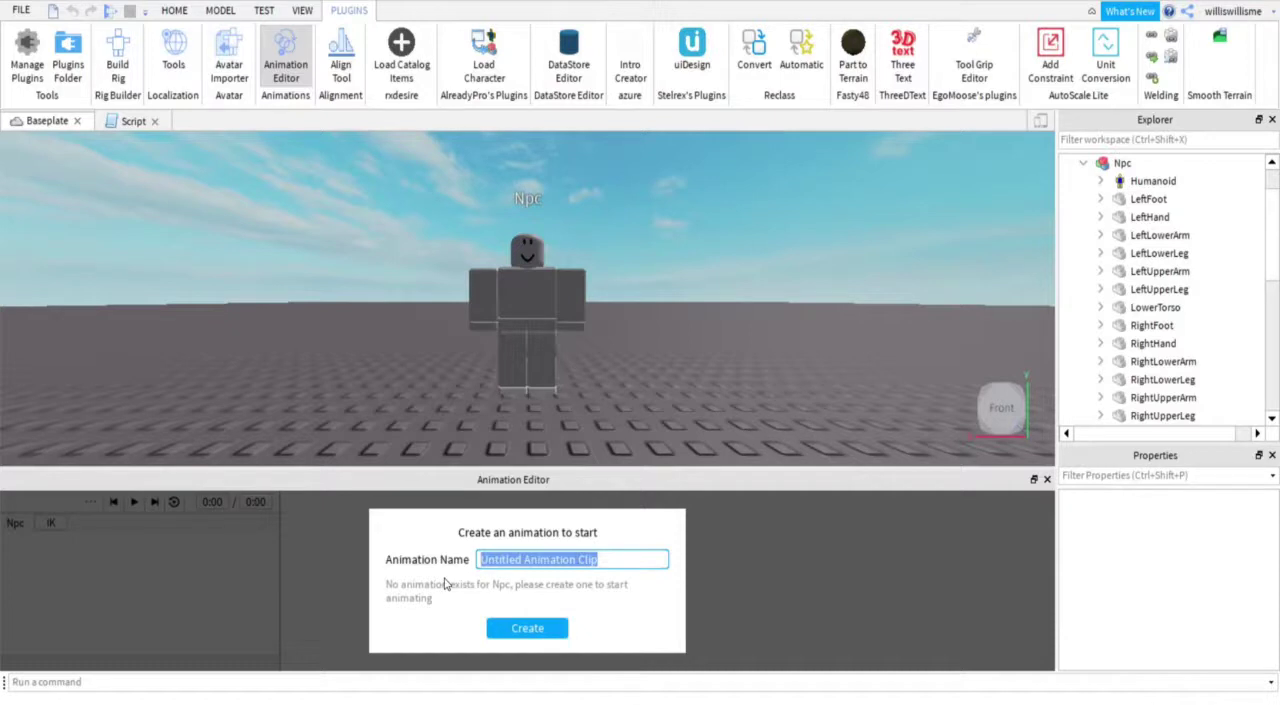
pyautogui.write('NpcRun')
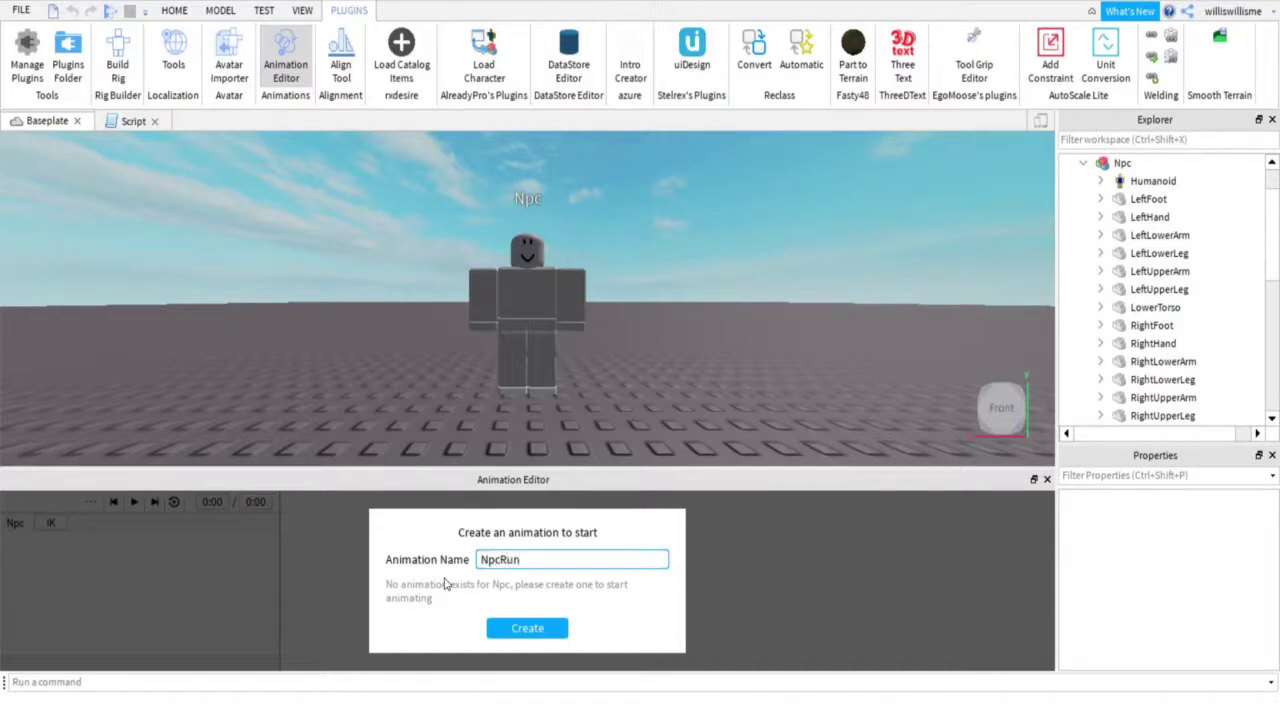
pyautogui.write('Anik')
pyautogui.press('BackSpace')
pyautogui.click(527, 628)
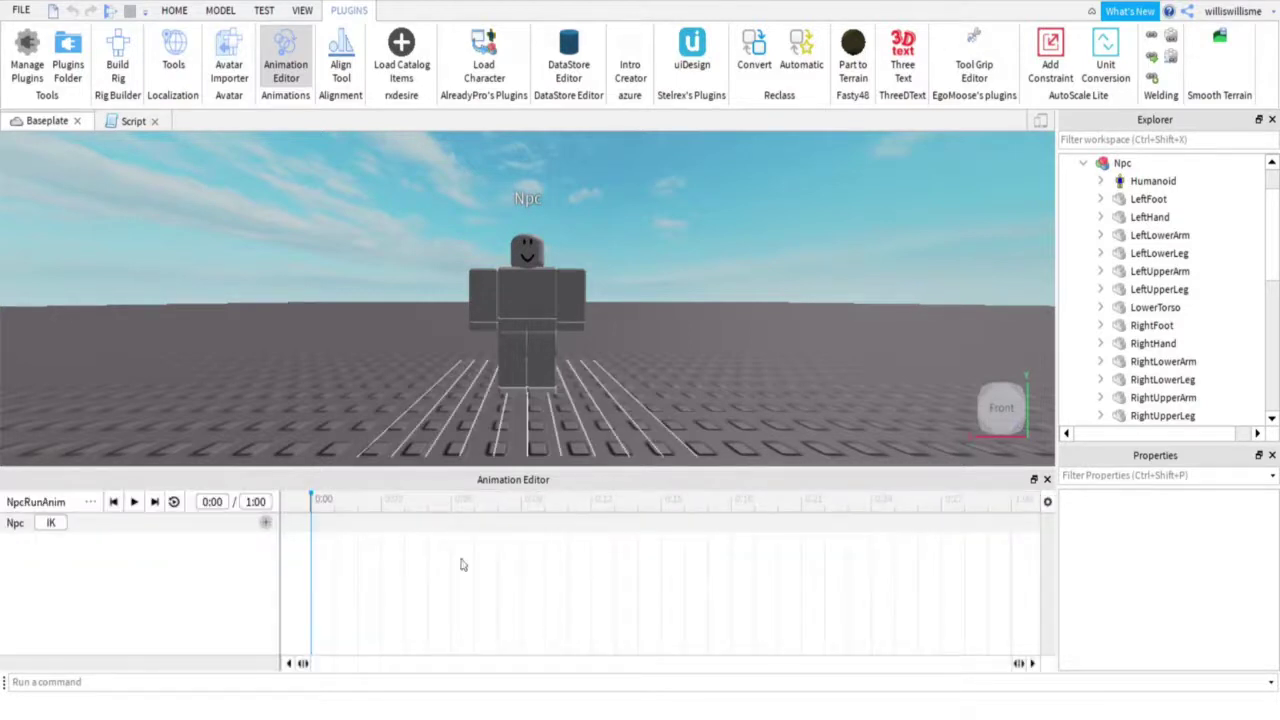
# Rotate the Npc's left upper arm and left lower arm into a running position at 0:00.
pyautogui.click(546, 300)
pyautogui.moveTo(546, 300); pyautogui.dragTo(642, 295, button='right')
pyautogui.moveTo(547, 371)
pyautogui.mouseDown()
pyautogui.moveTo(514, 365)
pyautogui.moveTo(546, 375)
pyautogui.mouseUp()
pyautogui.moveTo(785, 338); pyautogui.dragTo(684, 281, button='right')
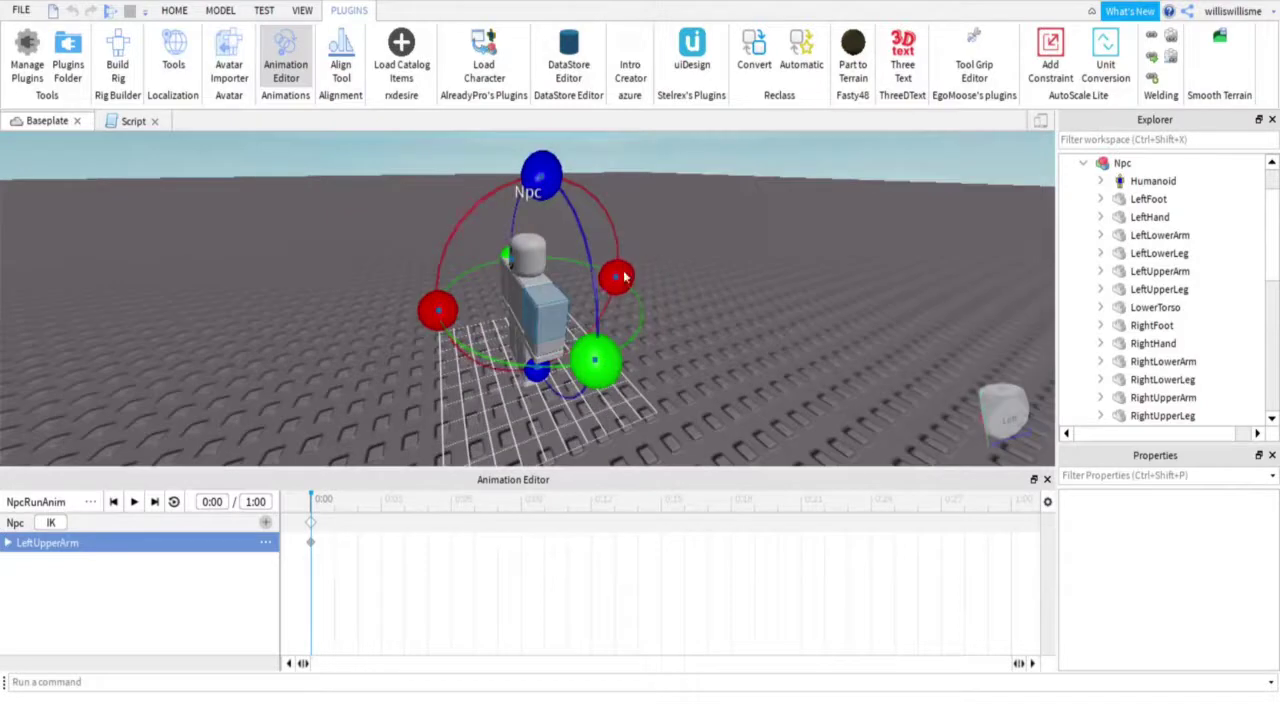
pyautogui.moveTo(618, 277); pyautogui.dragTo(598, 330)
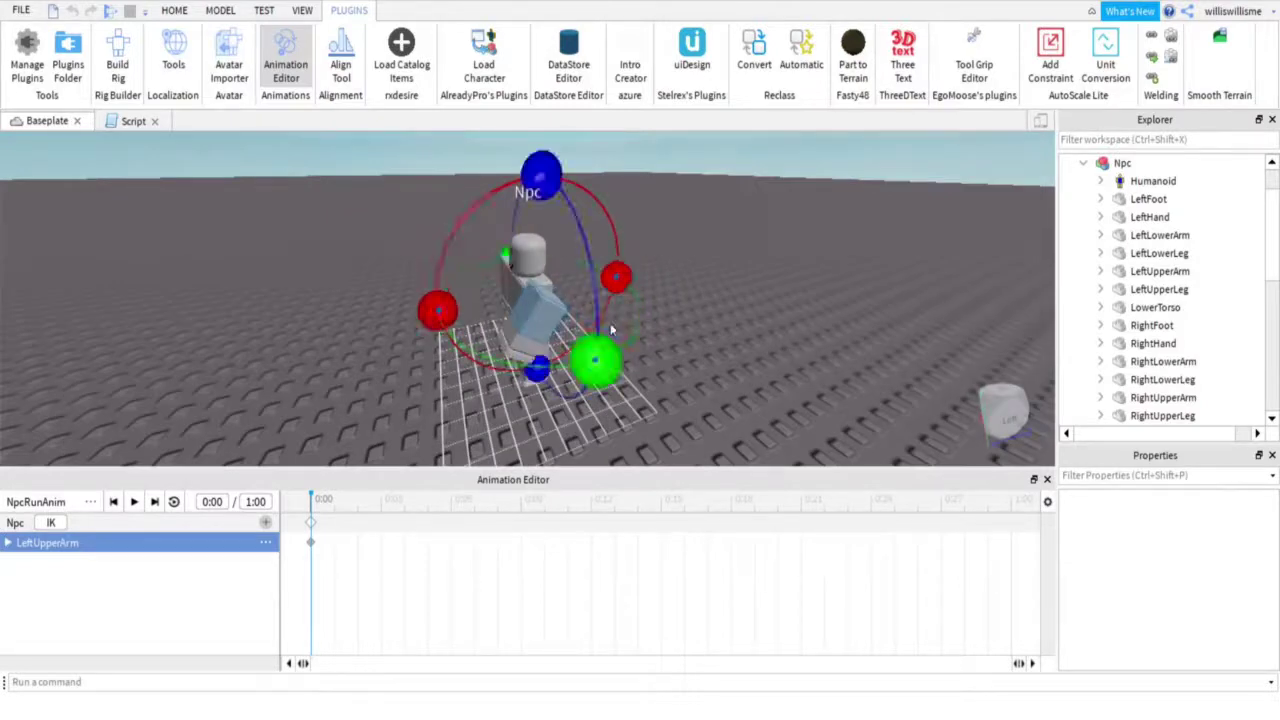
pyautogui.click(517, 348)
pyautogui.moveTo(482, 259); pyautogui.dragTo(482, 259, button='right')
pyautogui.moveTo(447, 373); pyautogui.dragTo(419, 324)
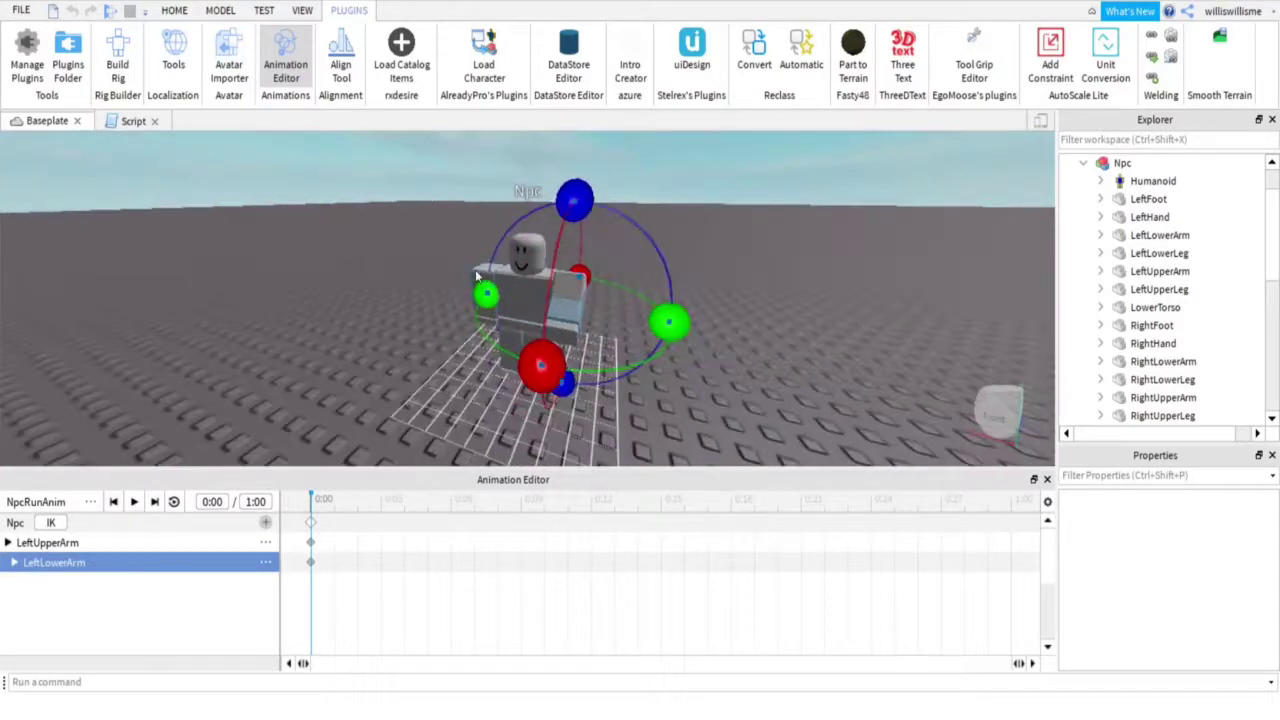
# Rotate the Npc's right upper and lower arm into the opposite running position at 0:00.
pyautogui.click(477, 275)
pyautogui.moveTo(477, 275); pyautogui.dragTo(612, 282, button='right')
pyautogui.moveTo(612, 282); pyautogui.dragTo(582, 353)
pyautogui.click(480, 318)
pyautogui.moveTo(594, 303); pyautogui.dragTo(587, 253)
# Rotate the Npc's upper and lower legs into a running stride at 0:00.
pyautogui.moveTo(587, 253); pyautogui.dragTo(640, 326, button='right')
pyautogui.click(530, 350)
pyautogui.click(530, 370)
pyautogui.moveTo(491, 377); pyautogui.dragTo(484, 462)
pyautogui.click(514, 340)
pyautogui.moveTo(514, 340); pyautogui.dragTo(626, 336, button='right')
pyautogui.click(558, 338)
pyautogui.moveTo(622, 334)
pyautogui.mouseDown()
pyautogui.moveTo(612, 296)
pyautogui.moveTo(620, 322)
pyautogui.mouseUp()
pyautogui.click(524, 350)
# Refine the limb rotations to finish the Npc's running pose at 0:00 and clear the selection.
pyautogui.click(500, 305)
pyautogui.moveTo(617, 354); pyautogui.dragTo(600, 300, button='right')
pyautogui.click(512, 300)
pyautogui.moveTo(620, 298); pyautogui.dragTo(644, 289)
pyautogui.moveTo(644, 289); pyautogui.dragTo(636, 278, button='right')
pyautogui.click(522, 300)
pyautogui.moveTo(780, 298)
pyautogui.mouseDown(button='right')
pyautogui.moveTo(840, 271)
pyautogui.moveTo(780, 280)
pyautogui.mouseUp(button='right')
pyautogui.click(525, 290)
pyautogui.moveTo(528, 172); pyautogui.dragTo(520, 174)
pyautogui.click(756, 348)
pyautogui.moveTo(720, 342); pyautogui.dragTo(590, 380, button='right')
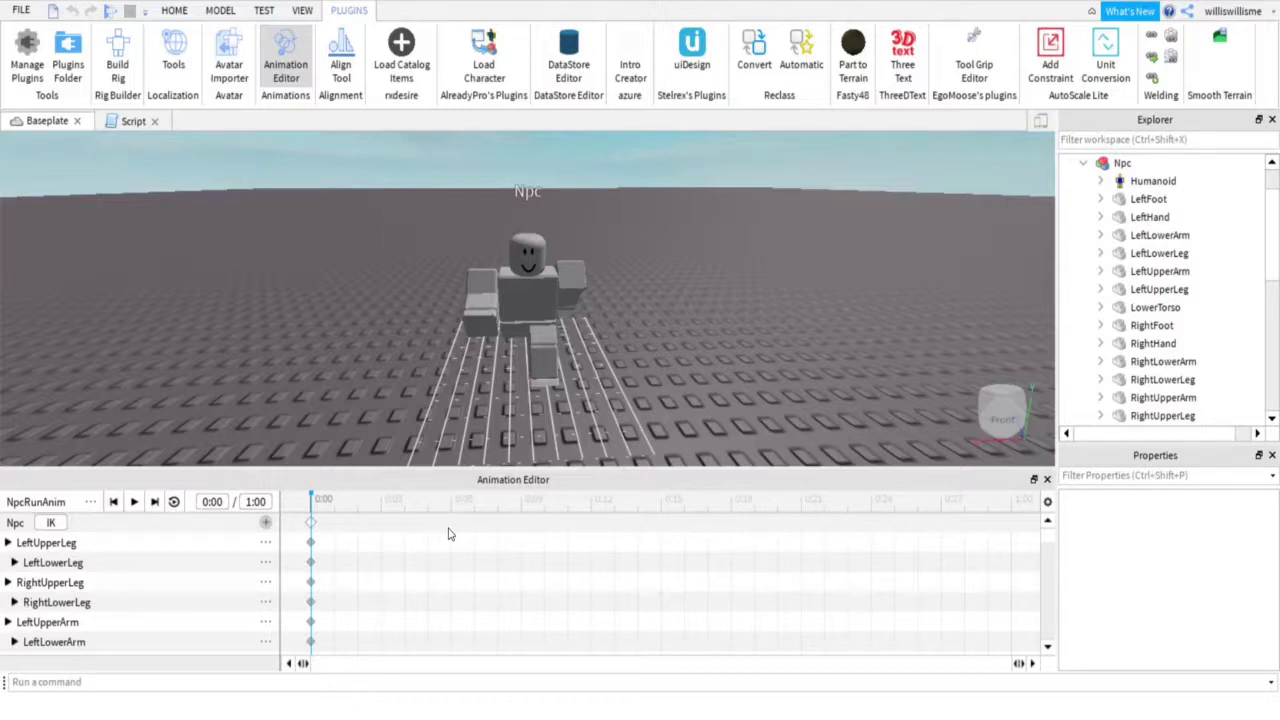
# Copy all keyframes at 0:00 and paste them at 0:12 on the NpcRunAnim timeline.
pyautogui.click(311, 522)
pyautogui.rightClick(313, 531)
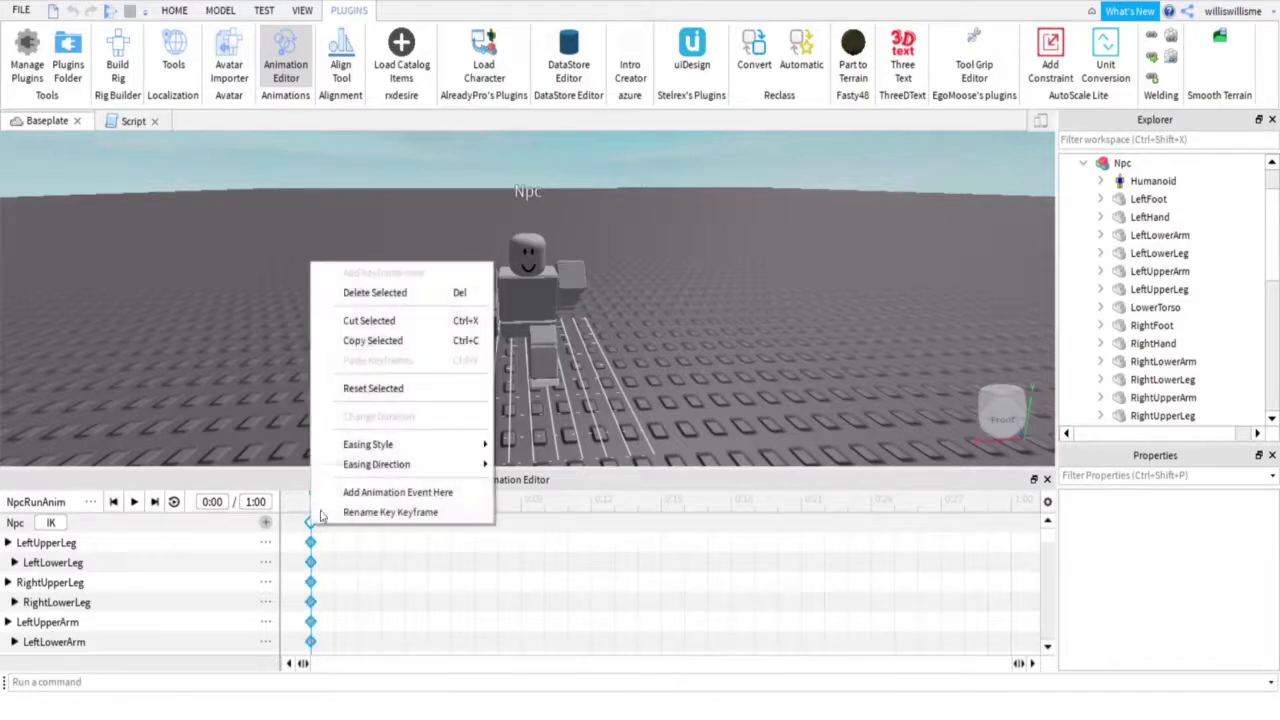
pyautogui.click(372, 342)
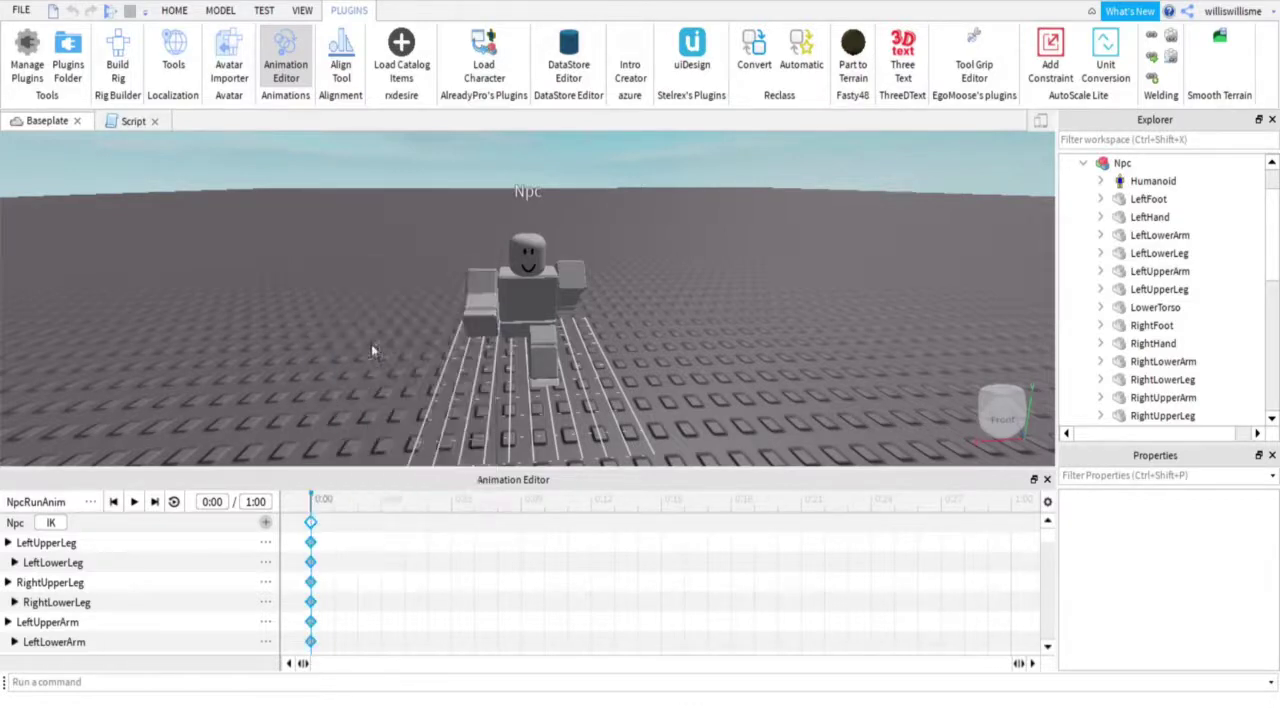
pyautogui.click(566, 517)
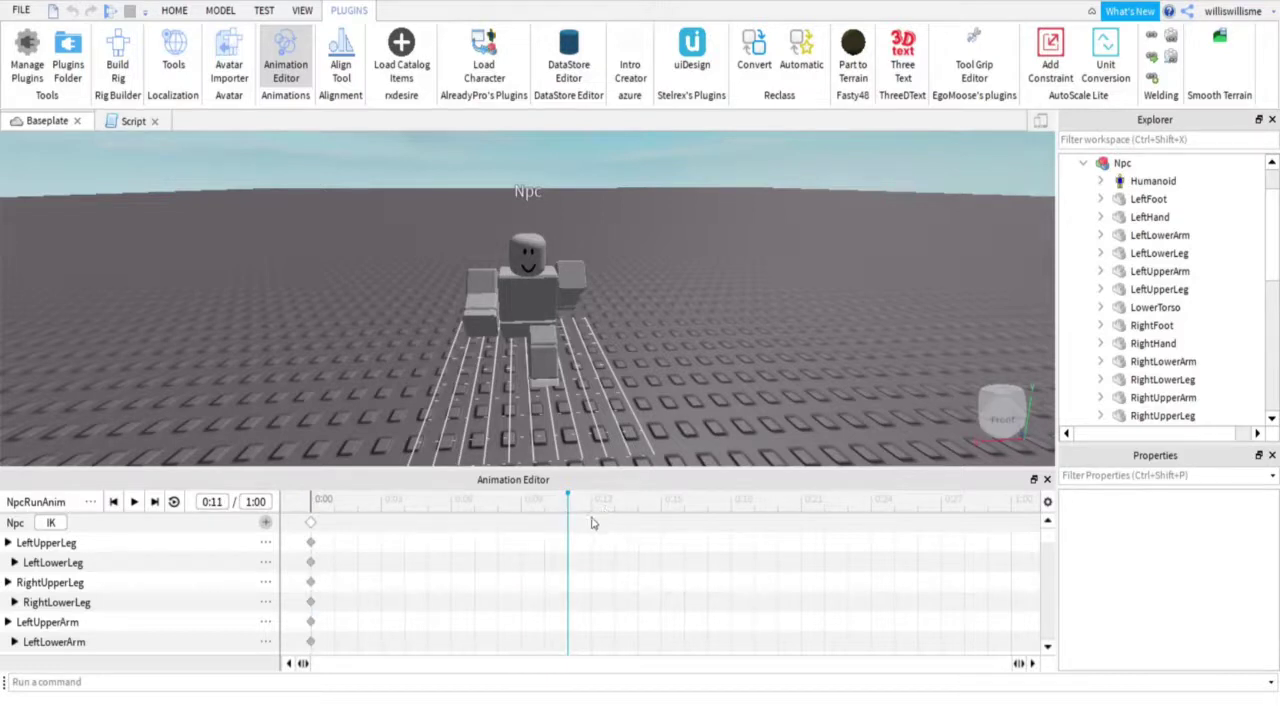
pyautogui.click(593, 512)
pyautogui.rightClick(596, 517)
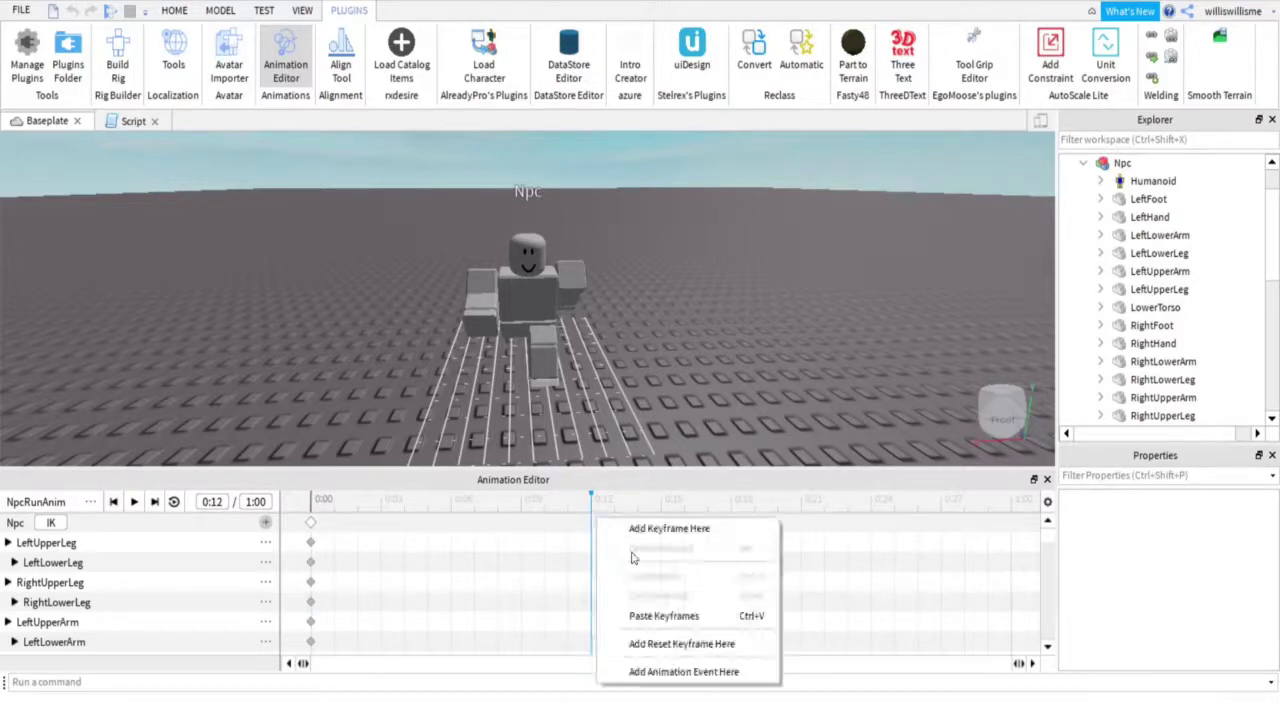
pyautogui.click(644, 615)
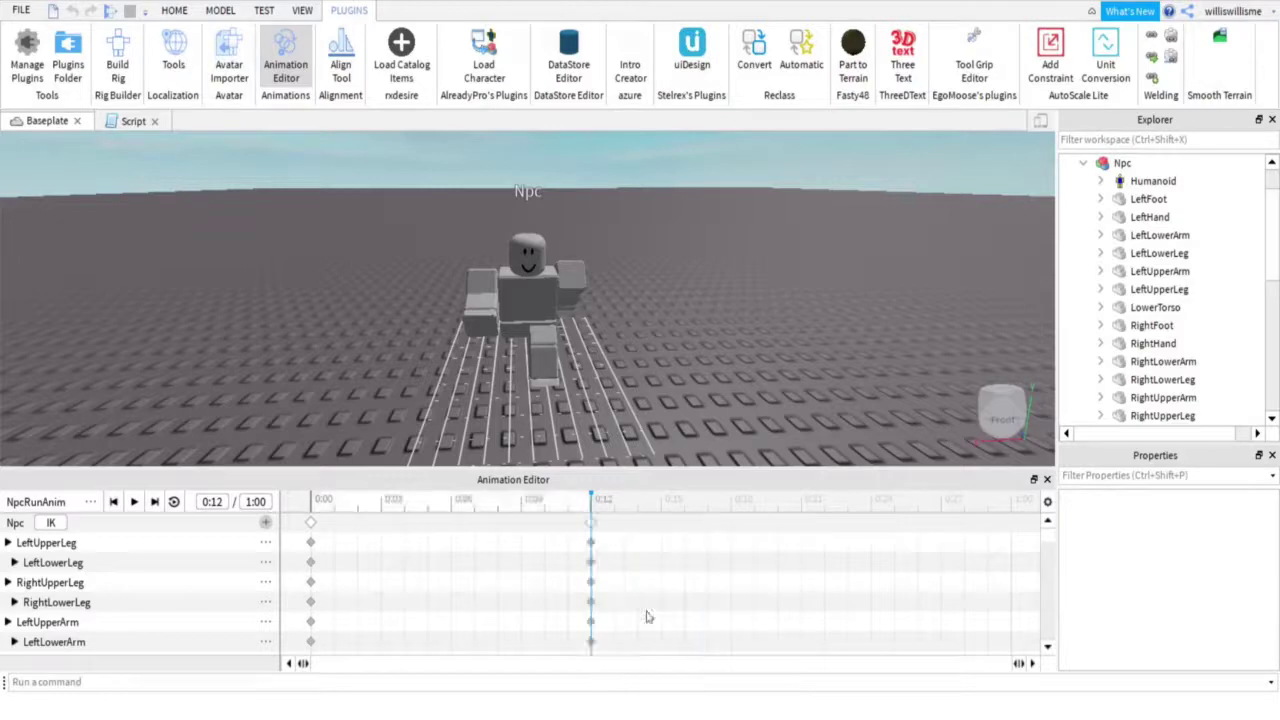
# Select the 0:12 keyframes and rotate the Npc's arms into the opposite running swing.
pyautogui.click(591, 523)
pyautogui.moveTo(559, 292); pyautogui.dragTo(559, 292, button='right')
pyautogui.click(559, 292)
pyautogui.moveTo(603, 265); pyautogui.dragTo(564, 412)
pyautogui.moveTo(625, 374); pyautogui.dragTo(625, 374, button='right')
pyautogui.moveTo(612, 283); pyautogui.dragTo(617, 298)
pyautogui.moveTo(665, 298); pyautogui.dragTo(600, 365, button='right')
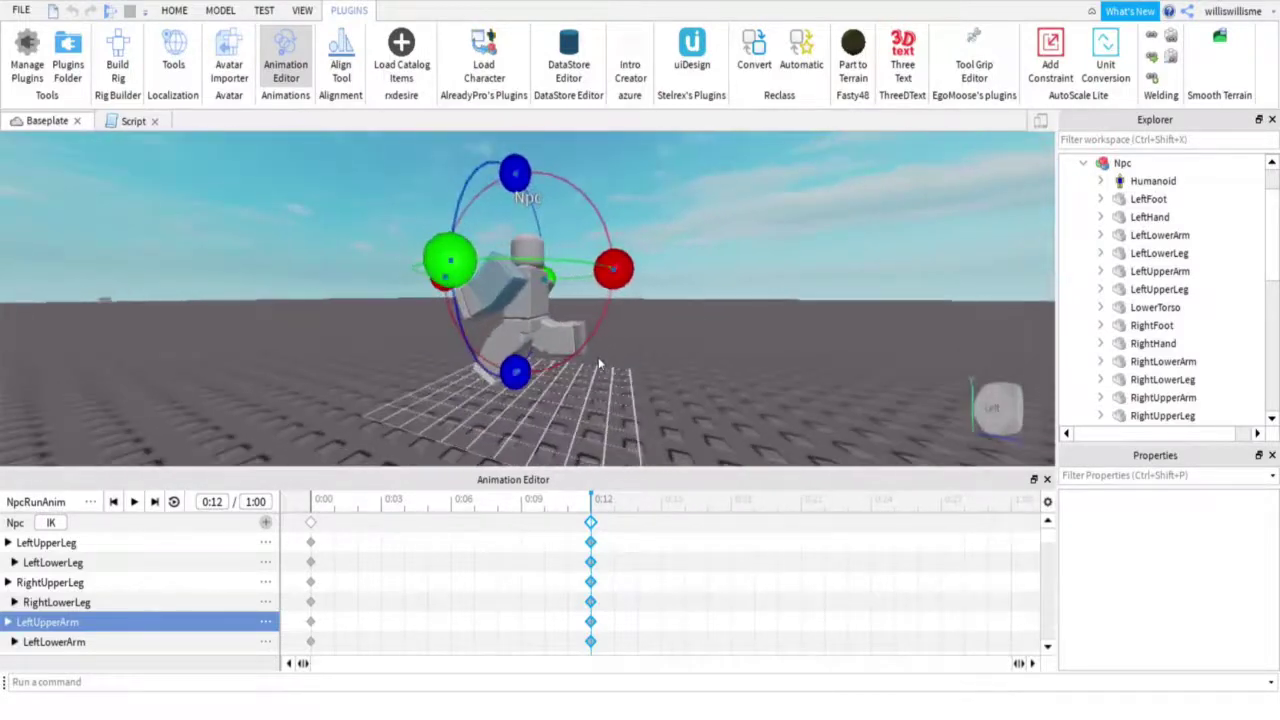
# Rotate the Npc's legs into the opposite stride in the 0:12 pose.
pyautogui.click(523, 344)
pyautogui.moveTo(606, 334); pyautogui.dragTo(478, 250)
pyautogui.moveTo(643, 283); pyautogui.dragTo(643, 283, button='right')
pyautogui.click(545, 339)
pyautogui.hotkey('ctrl', 'z')
pyautogui.hotkey('ctrl', 'y')
# Rotate the Npc's upper torso slightly in the 0:12 pose and deselect it.
pyautogui.moveTo(737, 295); pyautogui.dragTo(737, 295, button='right')
pyautogui.click(504, 289)
pyautogui.moveTo(504, 289); pyautogui.dragTo(504, 289, button='right')
pyautogui.click(530, 296)
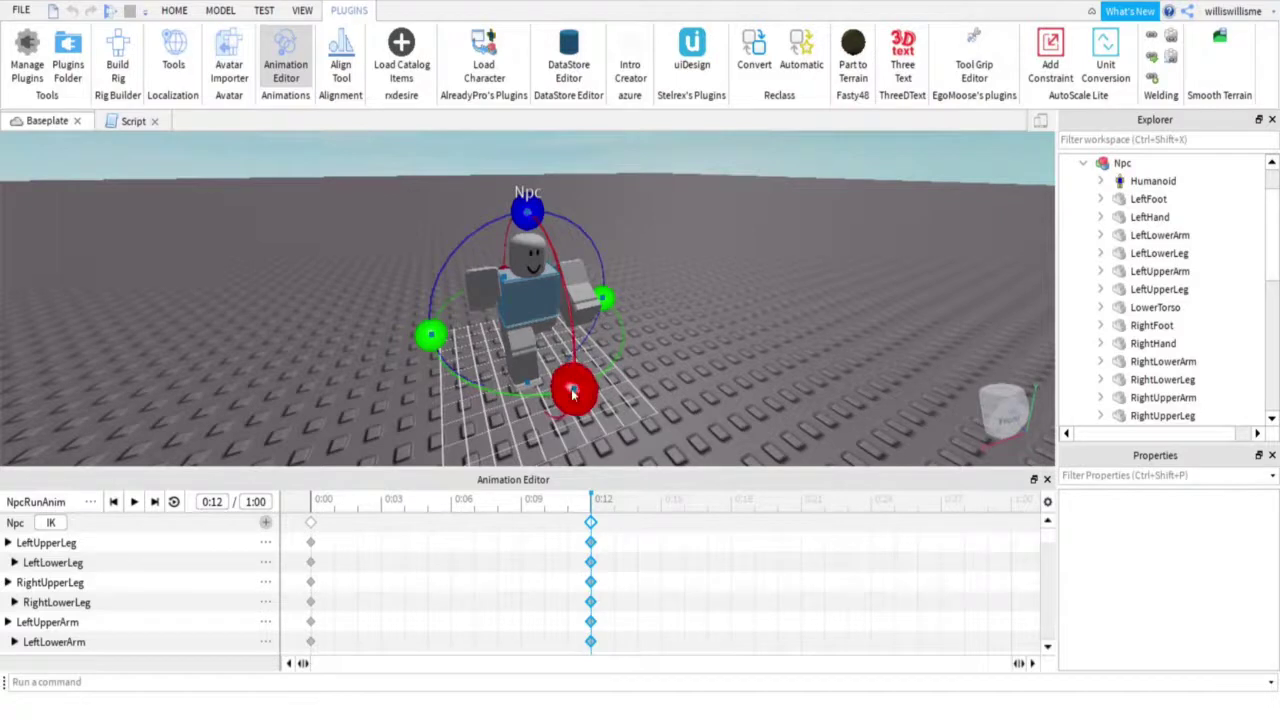
pyautogui.moveTo(572, 387); pyautogui.dragTo(569, 406)
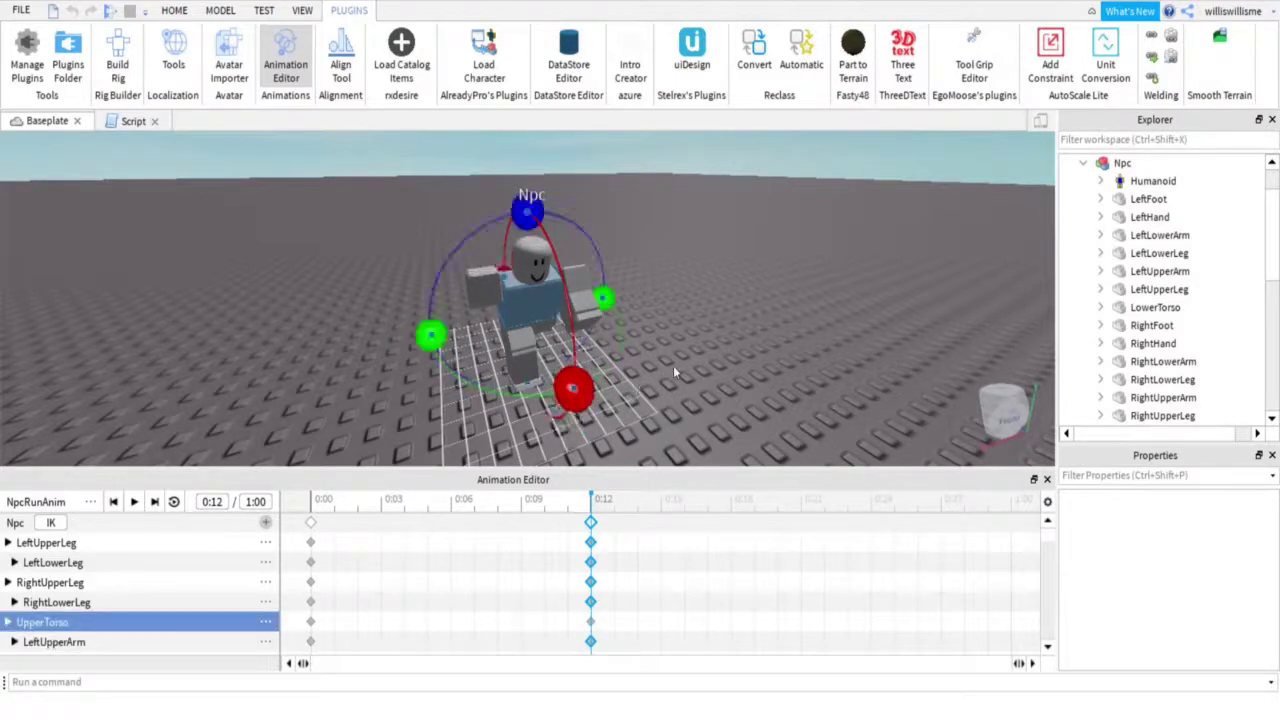
pyautogui.moveTo(674, 368); pyautogui.dragTo(674, 368, button='right')
pyautogui.click(649, 441)
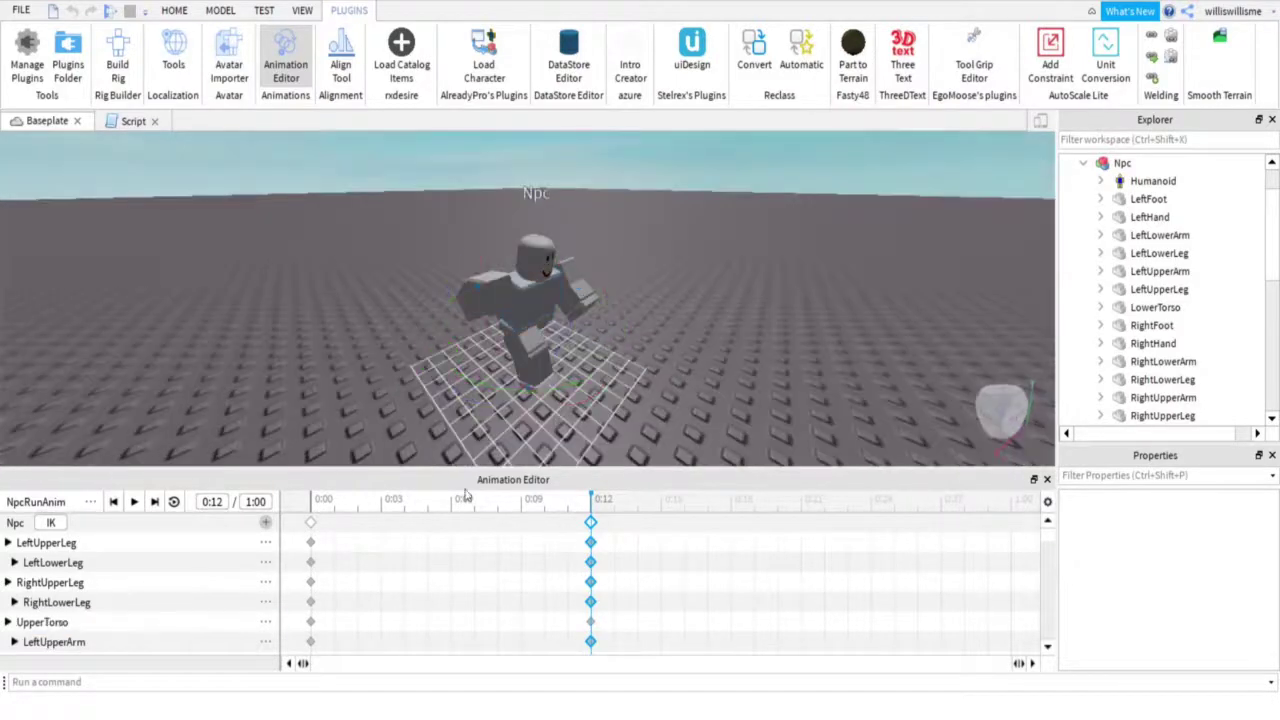
# Paste the previously copied starting-pose keyframes at 0:21.
pyautogui.click(310, 523)
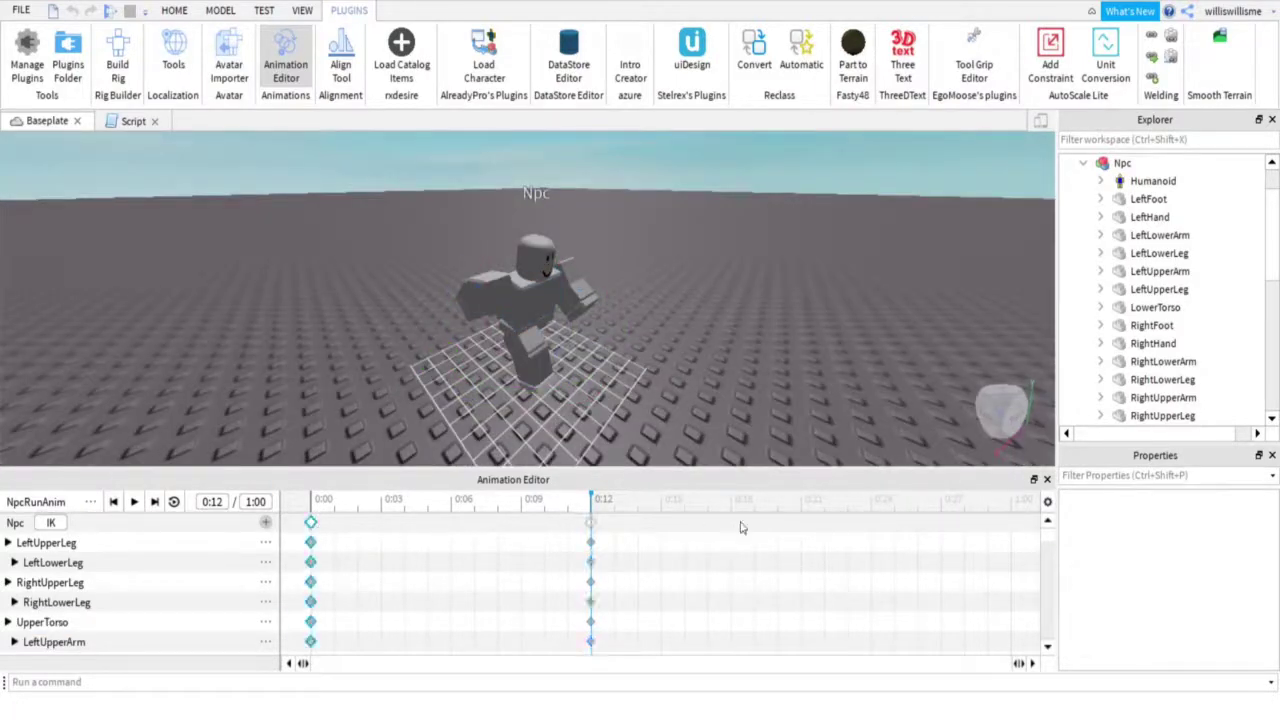
pyautogui.click(800, 508)
pyautogui.rightClick(801, 516)
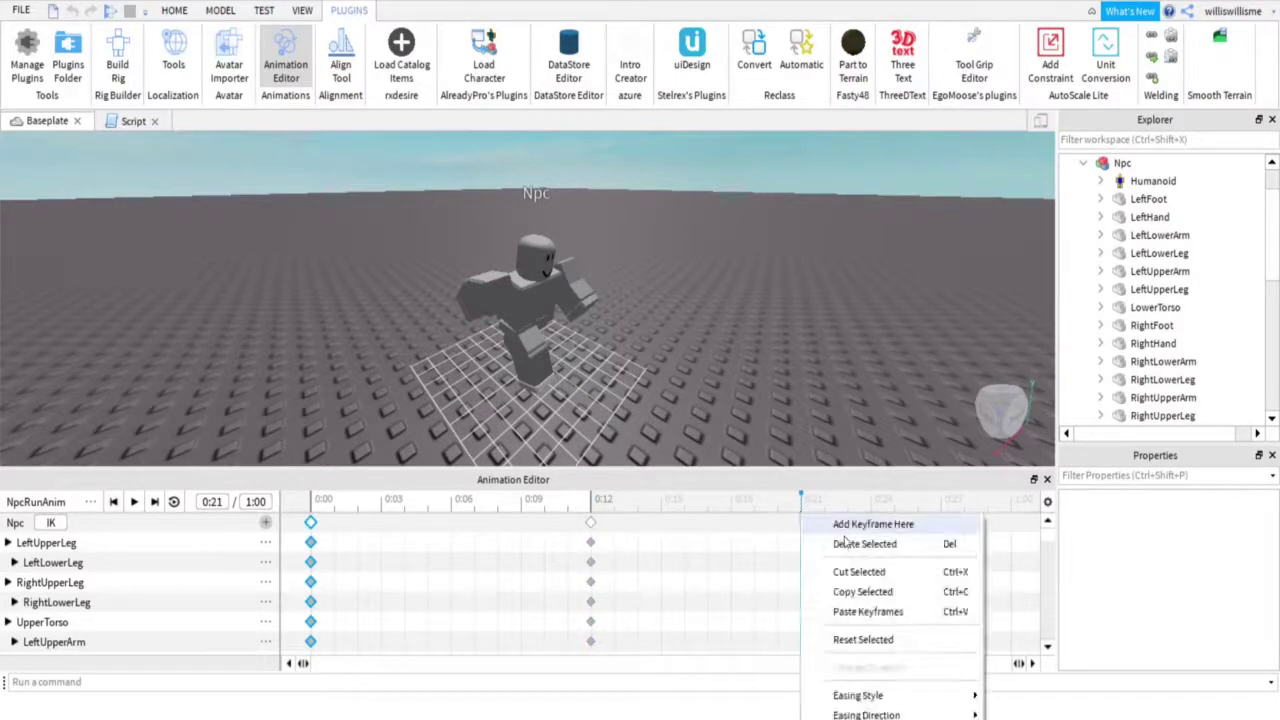
pyautogui.click(866, 612)
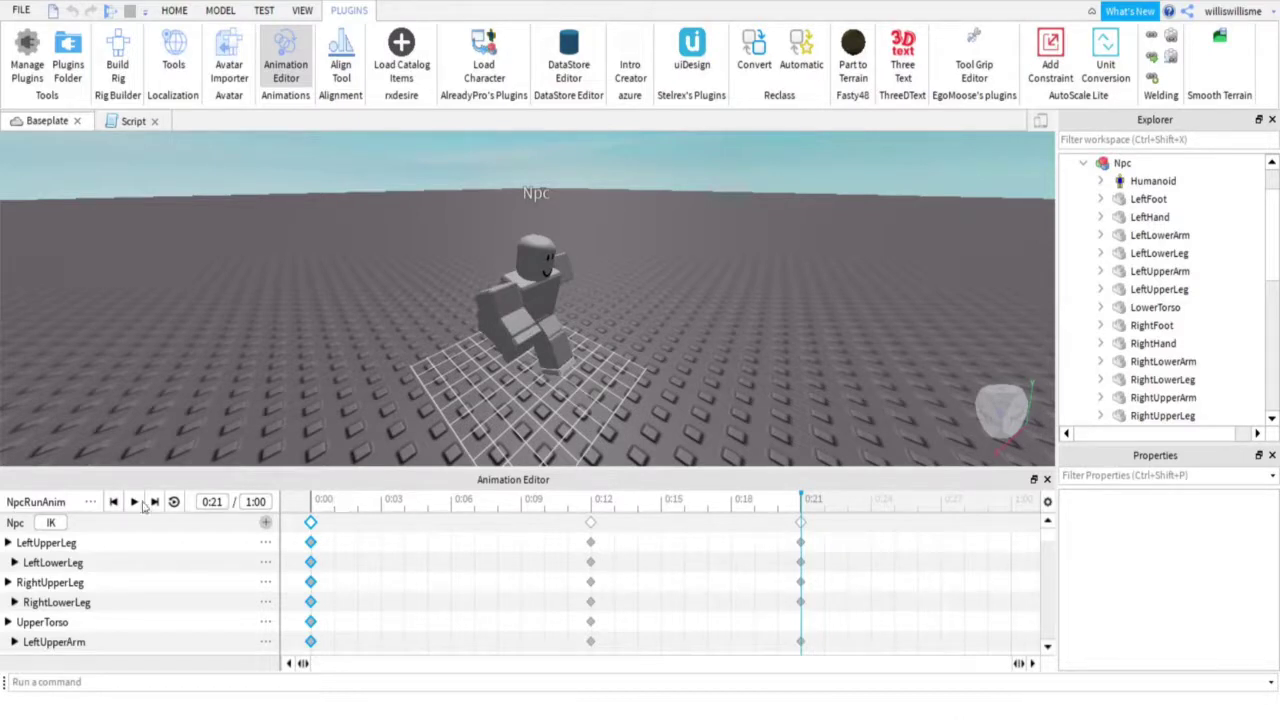
# Turn on looping for NpcRunAnim and preview the animation.
pyautogui.click(174, 501)
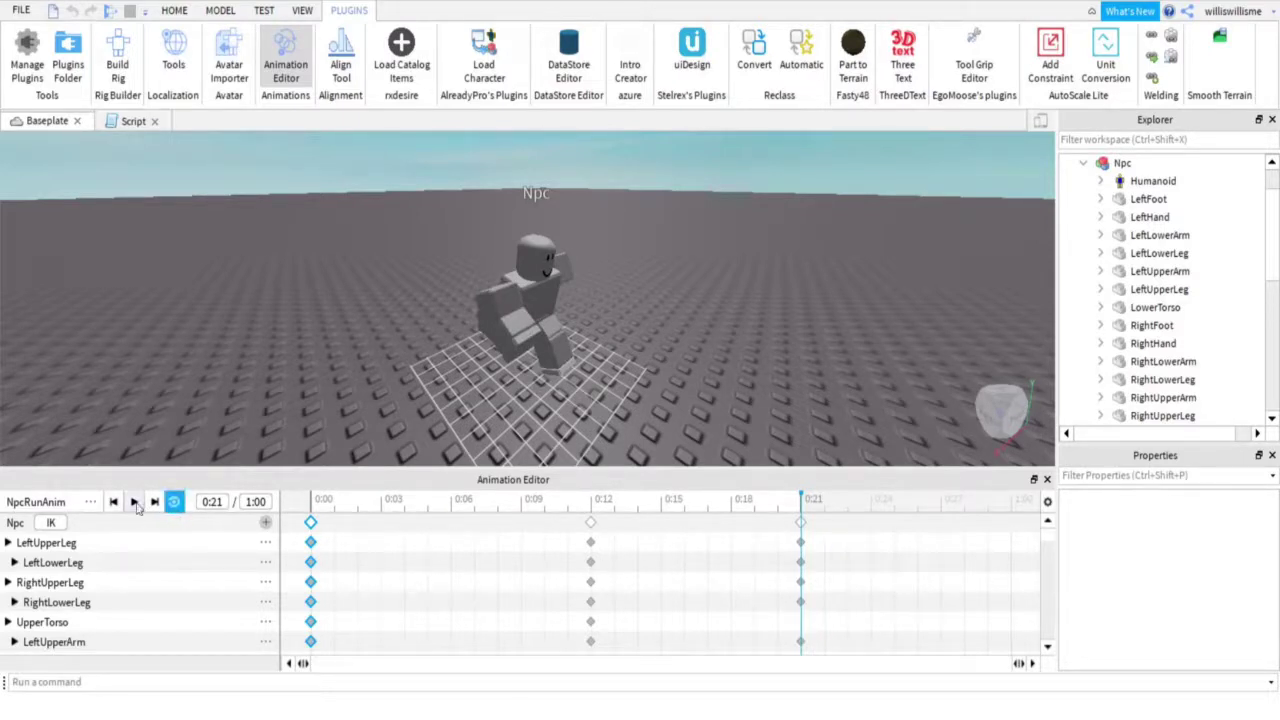
pyautogui.click(134, 502)
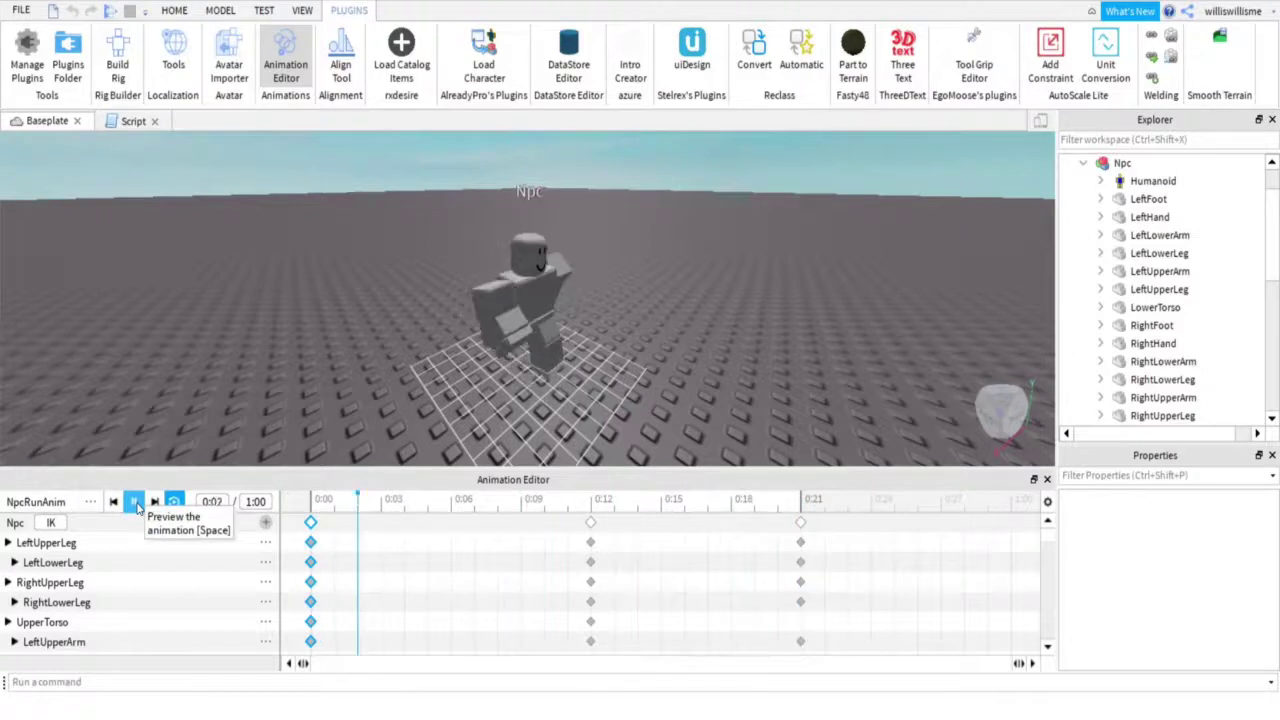
pyautogui.click(134, 502)
# Replace the keyframes at 0:21 with a fresh copy of all 0:00 keyframes and preview the loop.
pyautogui.rightClick(311, 526)
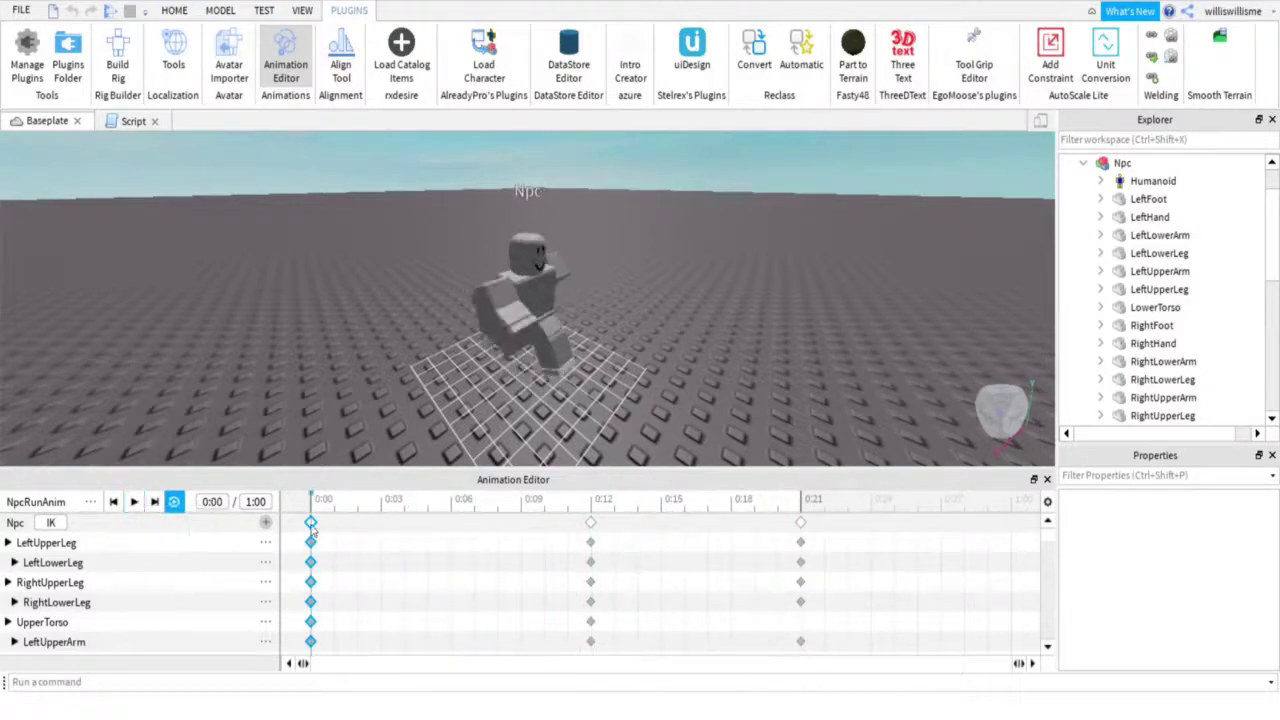
pyautogui.click(372, 342)
pyautogui.click(800, 522)
pyautogui.rightClick(801, 524)
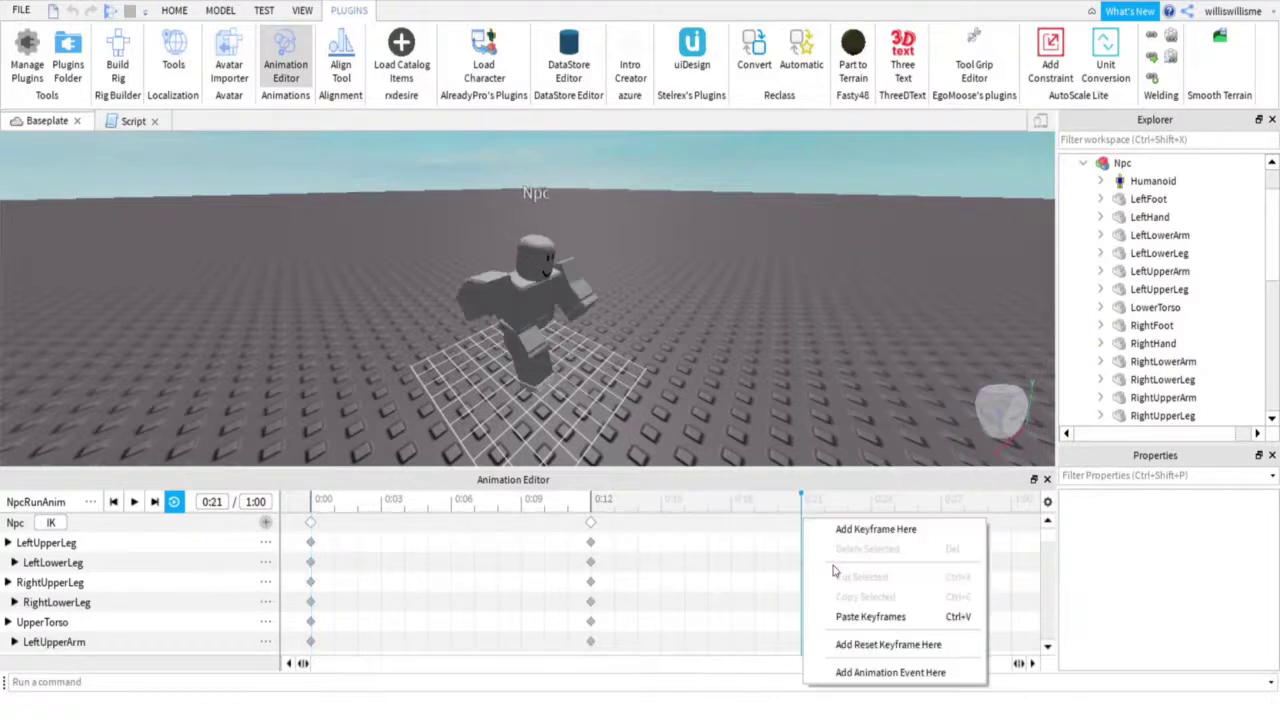
pyautogui.click(849, 615)
pyautogui.click(133, 502)
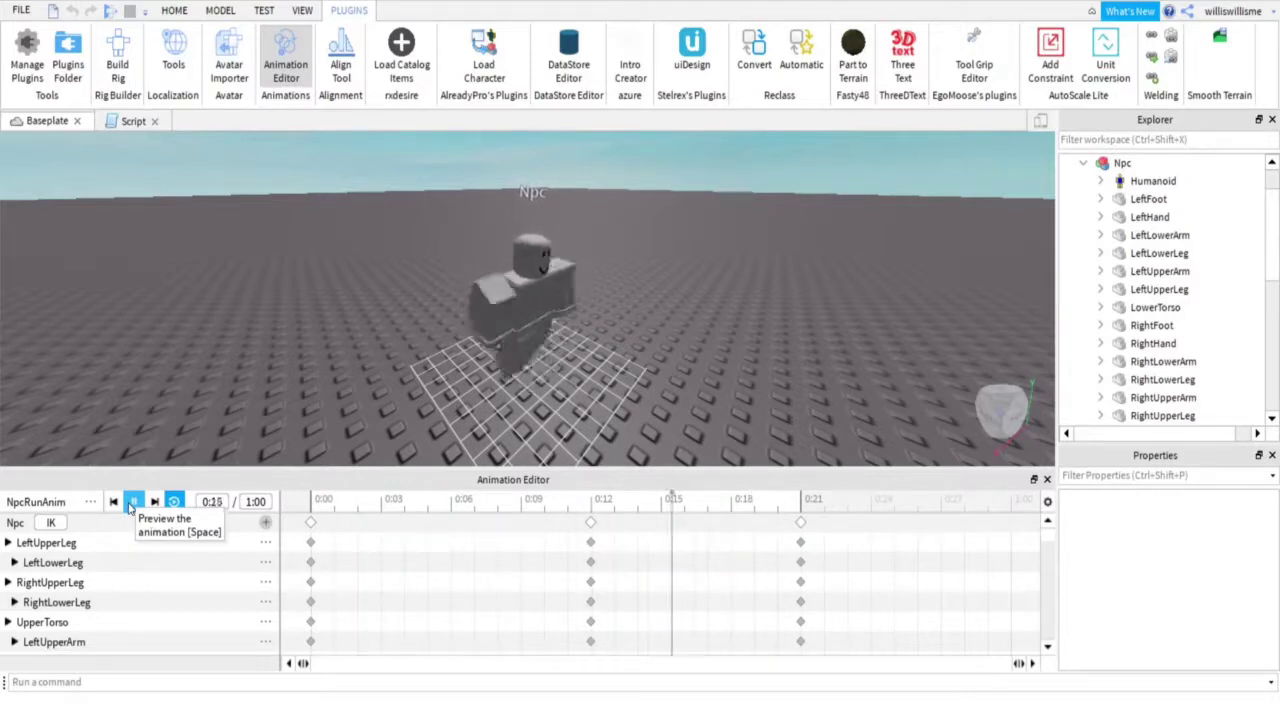
pyautogui.click(133, 502)
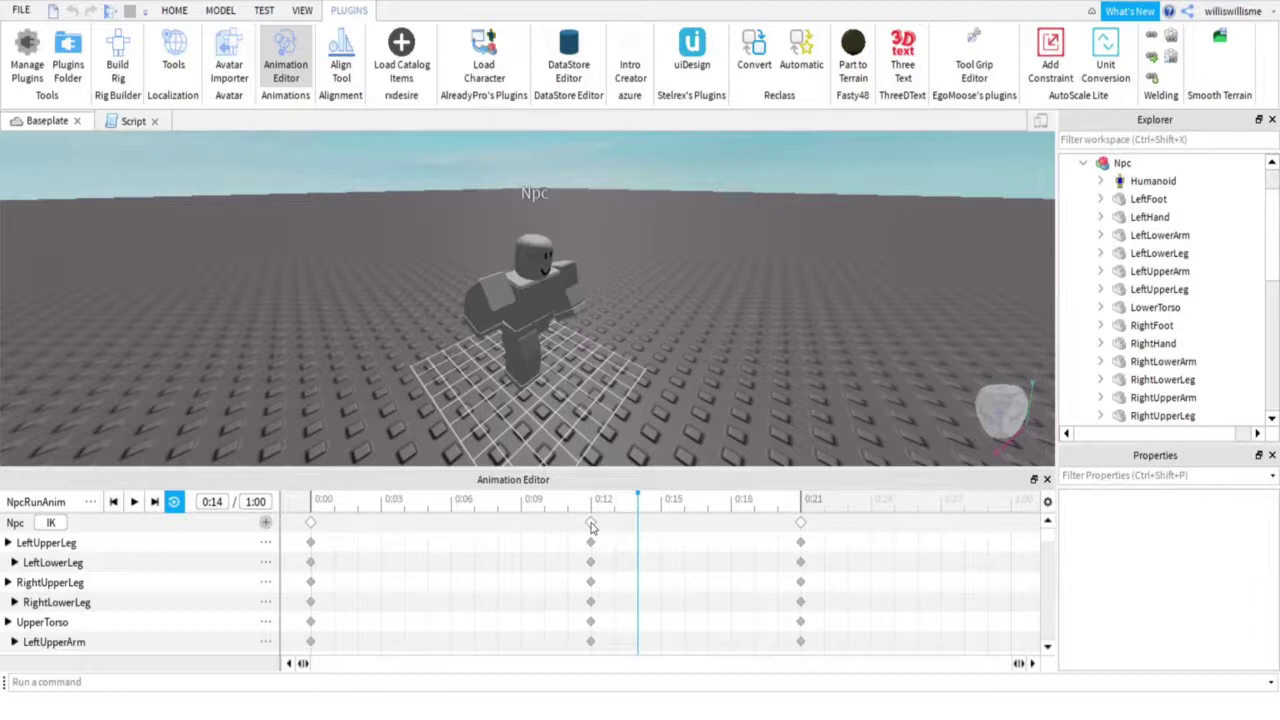
# Move the middle keyframes to 0:09 and the last keyframes to 0:18, and preview the faster animation.
pyautogui.moveTo(591, 523); pyautogui.dragTo(521, 523)
pyautogui.moveTo(802, 523); pyautogui.dragTo(730, 523)
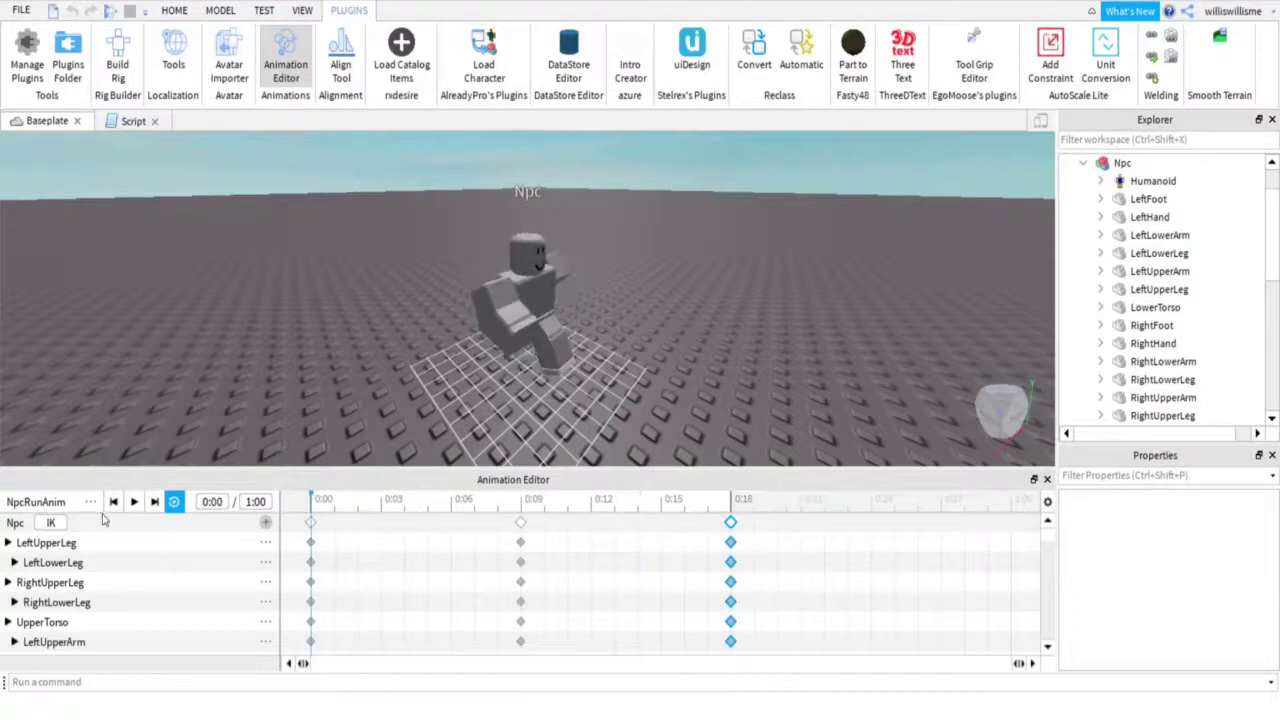
pyautogui.click(134, 502)
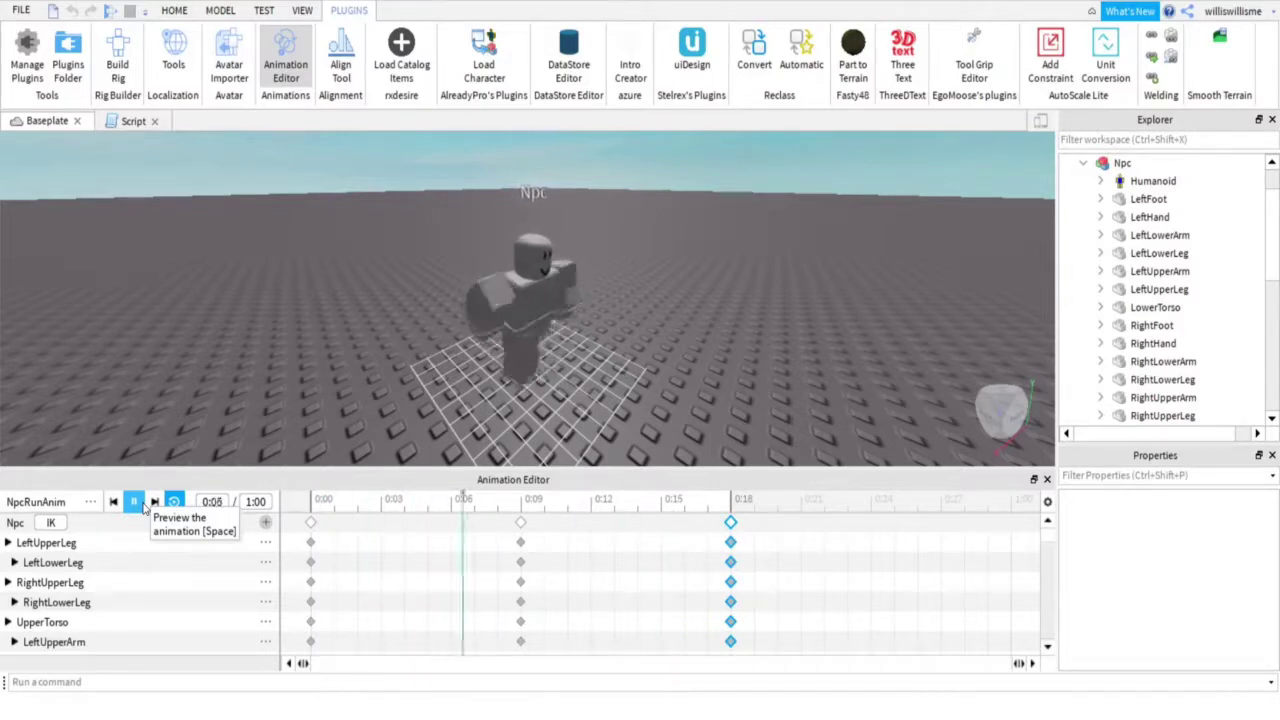
pyautogui.click(134, 502)
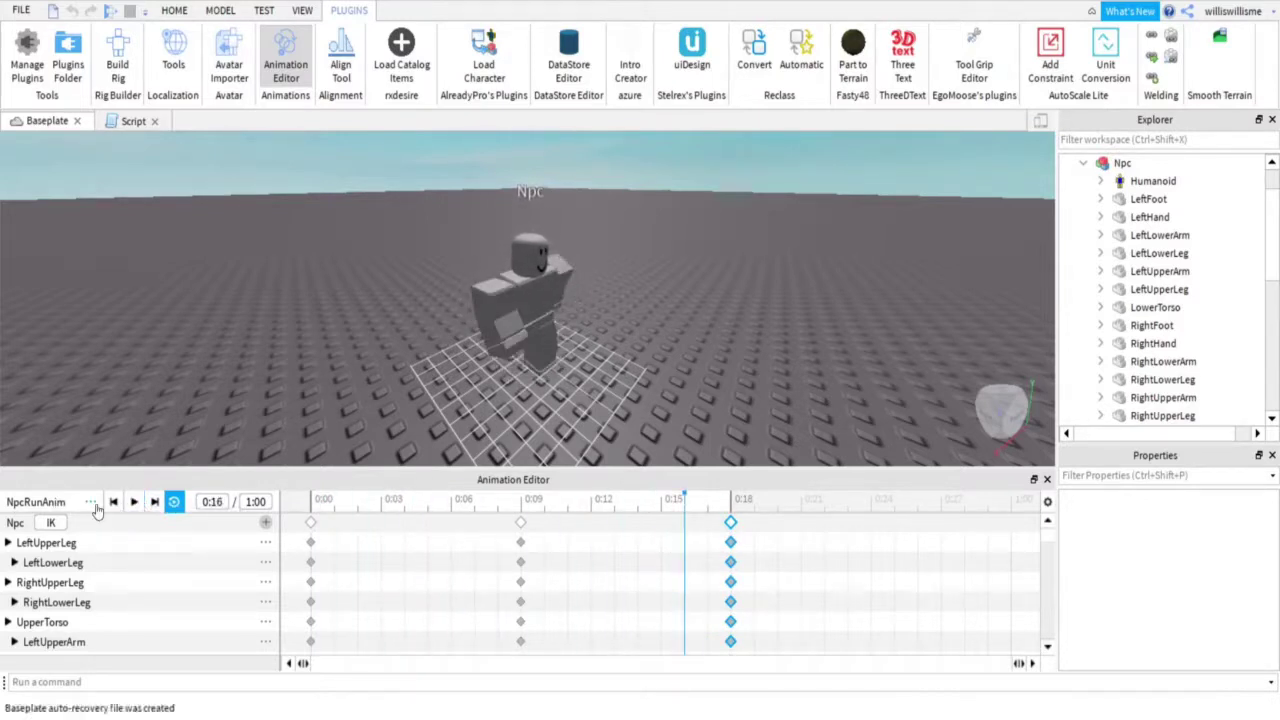
# Export the animation to Roblox as an asset titled NpcRunAnim with Me as the creator.
pyautogui.click(91, 503)
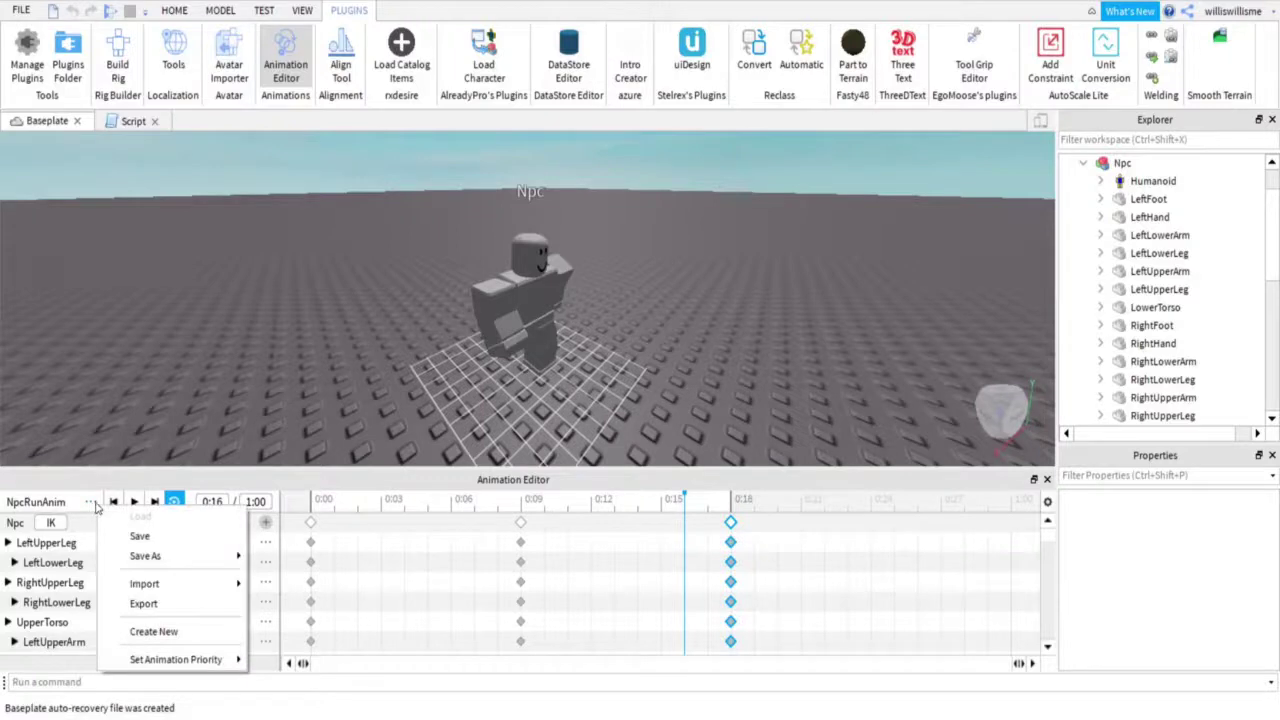
pyautogui.click(150, 604)
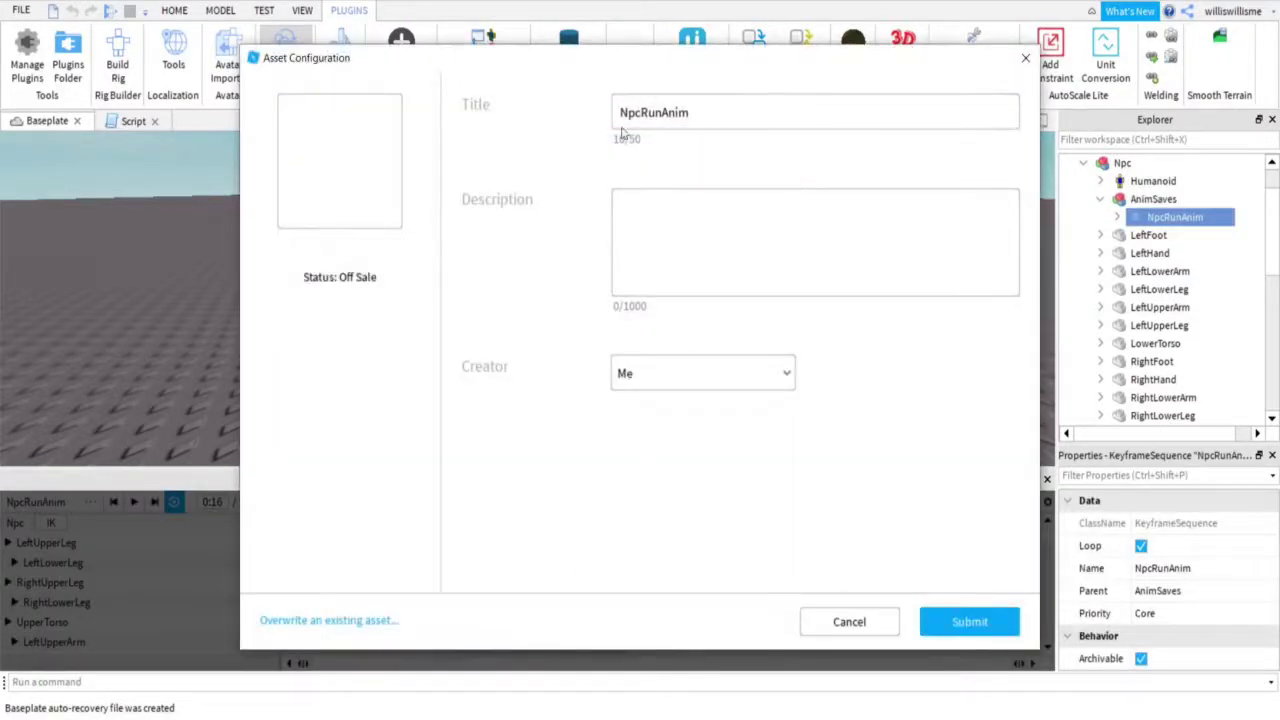
pyautogui.click(945, 620)
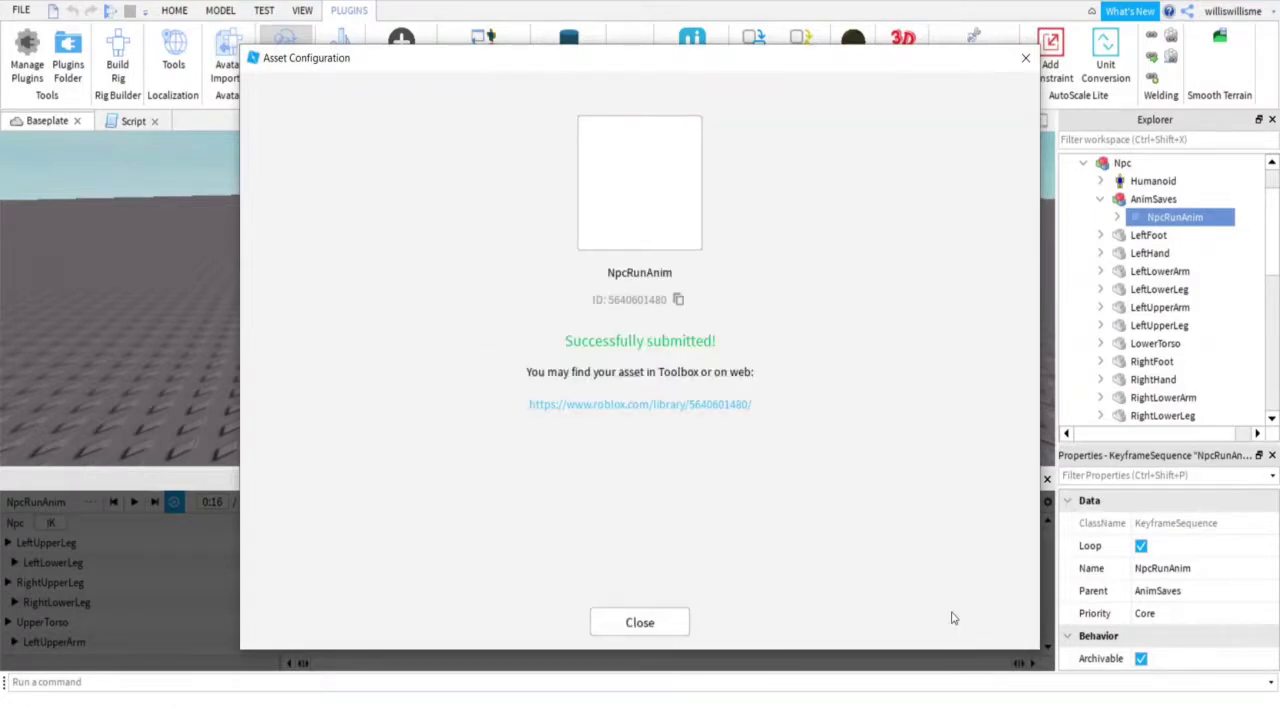
# Open the exported NpcRunAnim asset's web page, select its address, and return to Roblox Studio to close the export dialog.
pyautogui.click(680, 404)
pyautogui.click(300, 25)
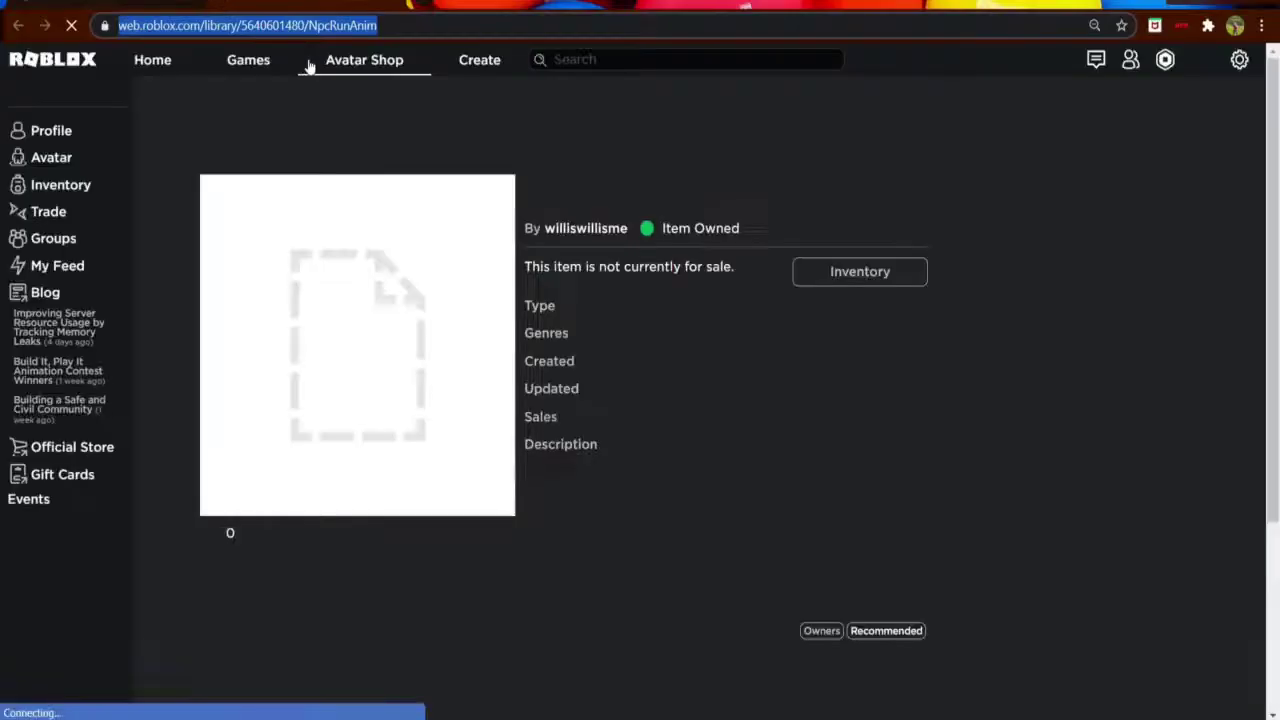
pyautogui.click(1063, 681)
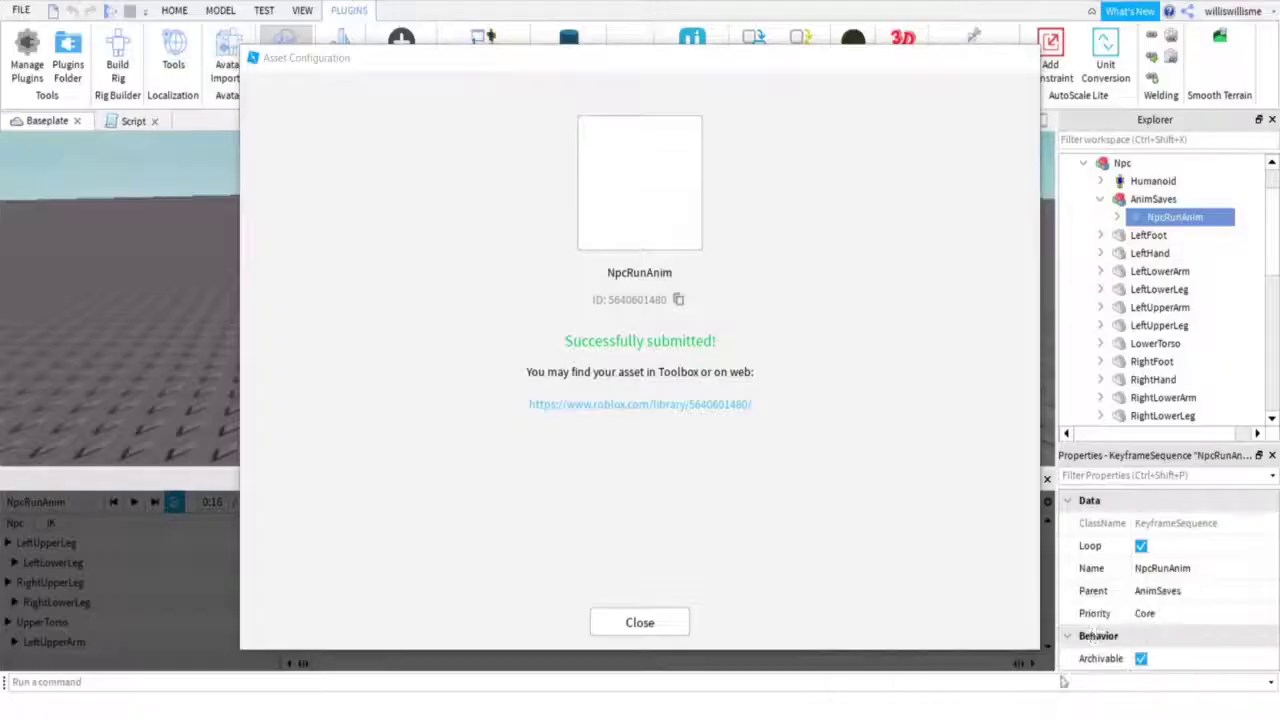
pyautogui.click(1027, 58)
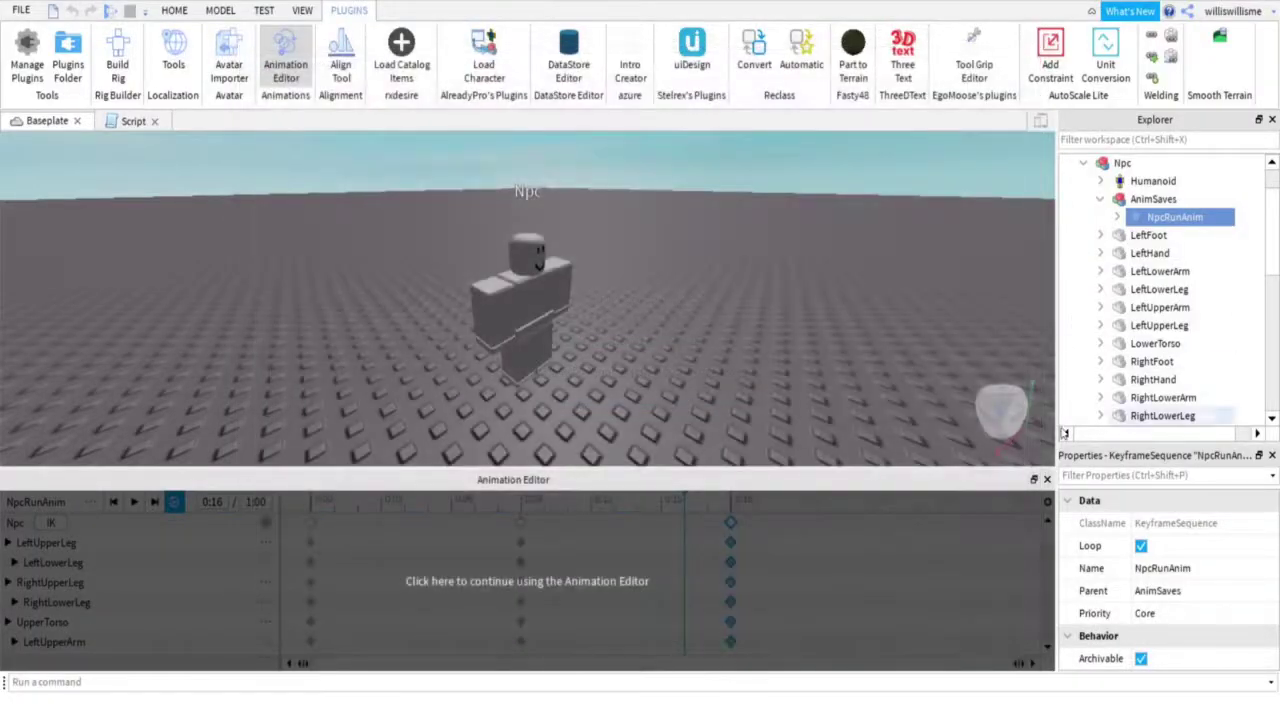
# Close the Animation Editor and delete the AnimSaves model from the Npc.
pyautogui.click(1047, 480)
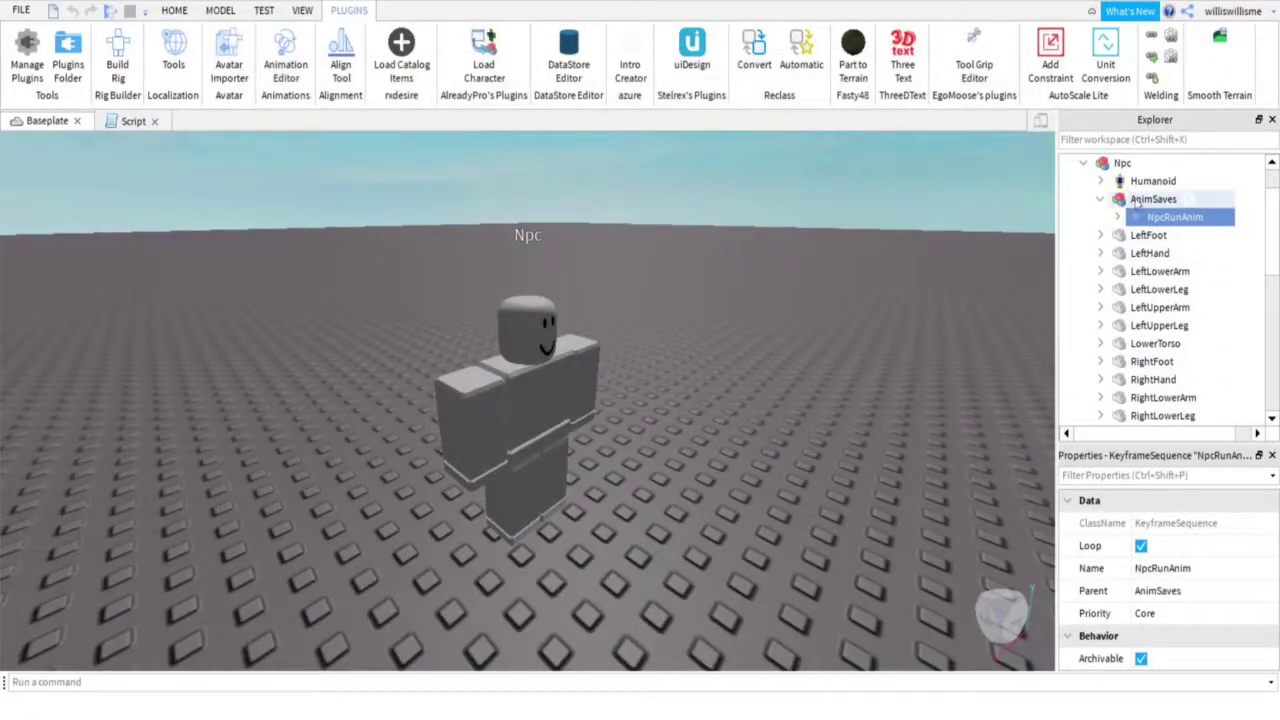
pyautogui.rightClick(1140, 199)
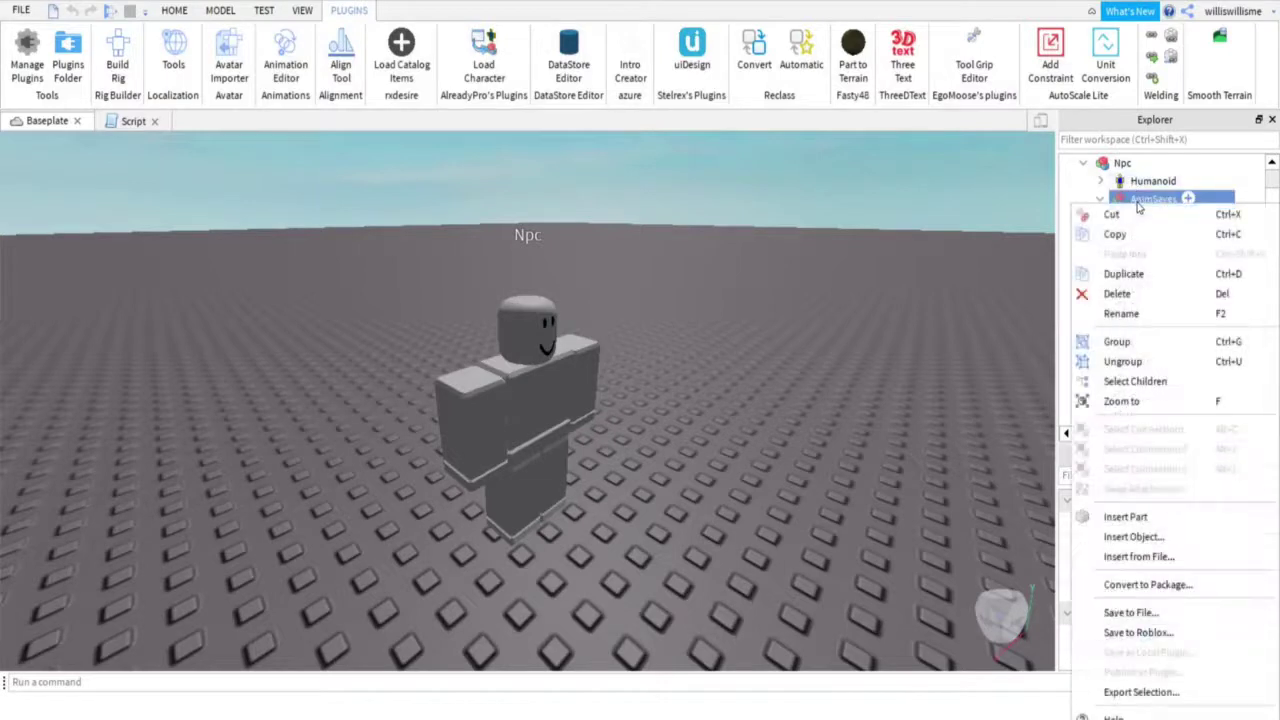
pyautogui.click(1117, 294)
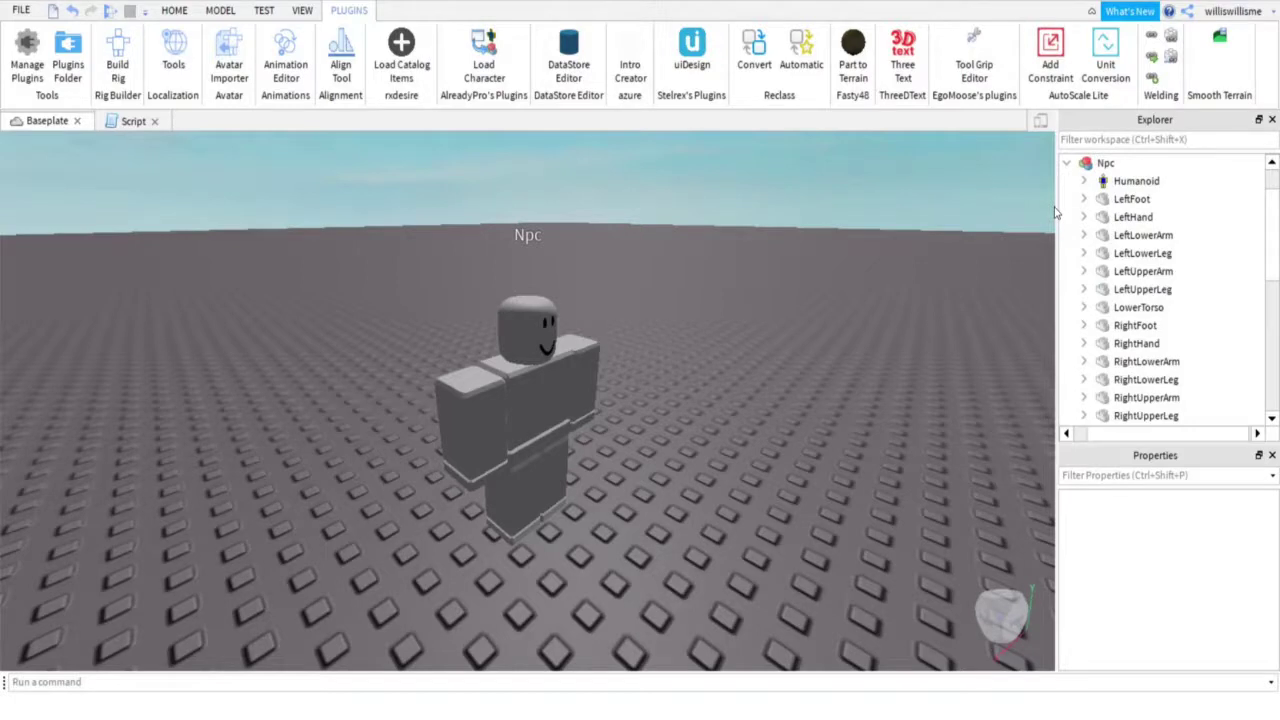
pyautogui.scroll(-3, 1178, 290)
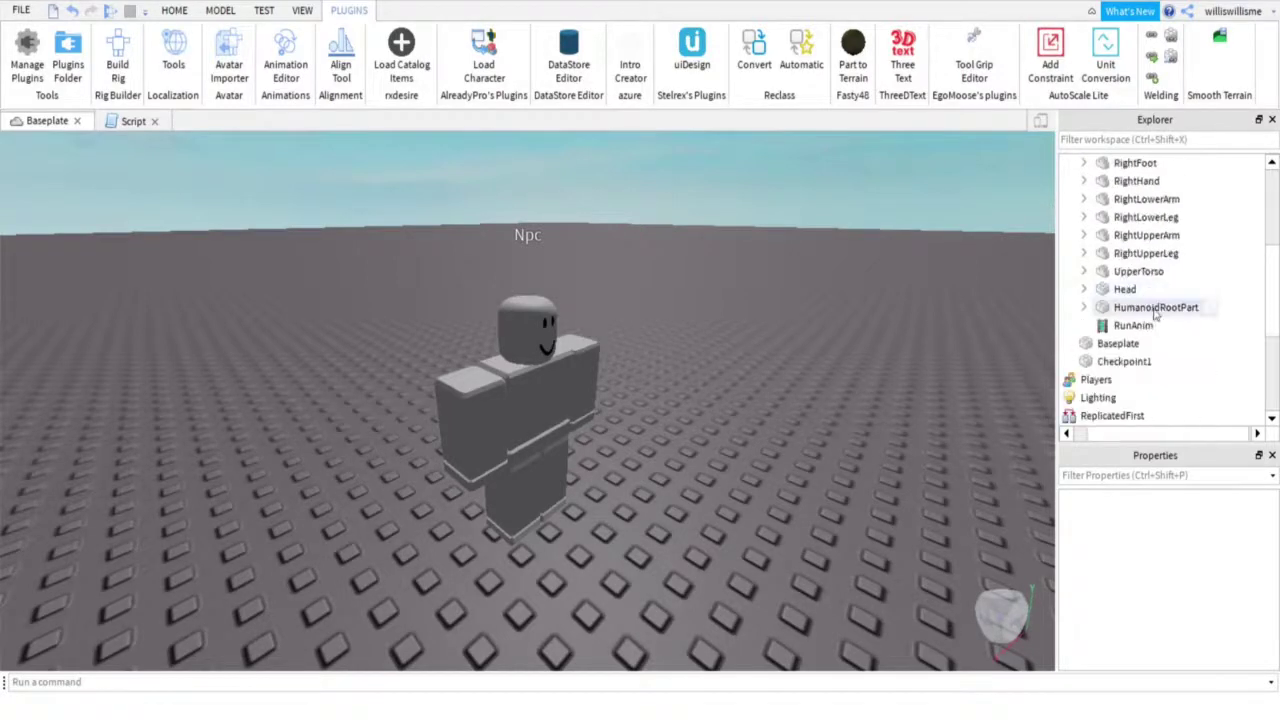
pyautogui.click(1160, 325)
pyautogui.click(1200, 523)
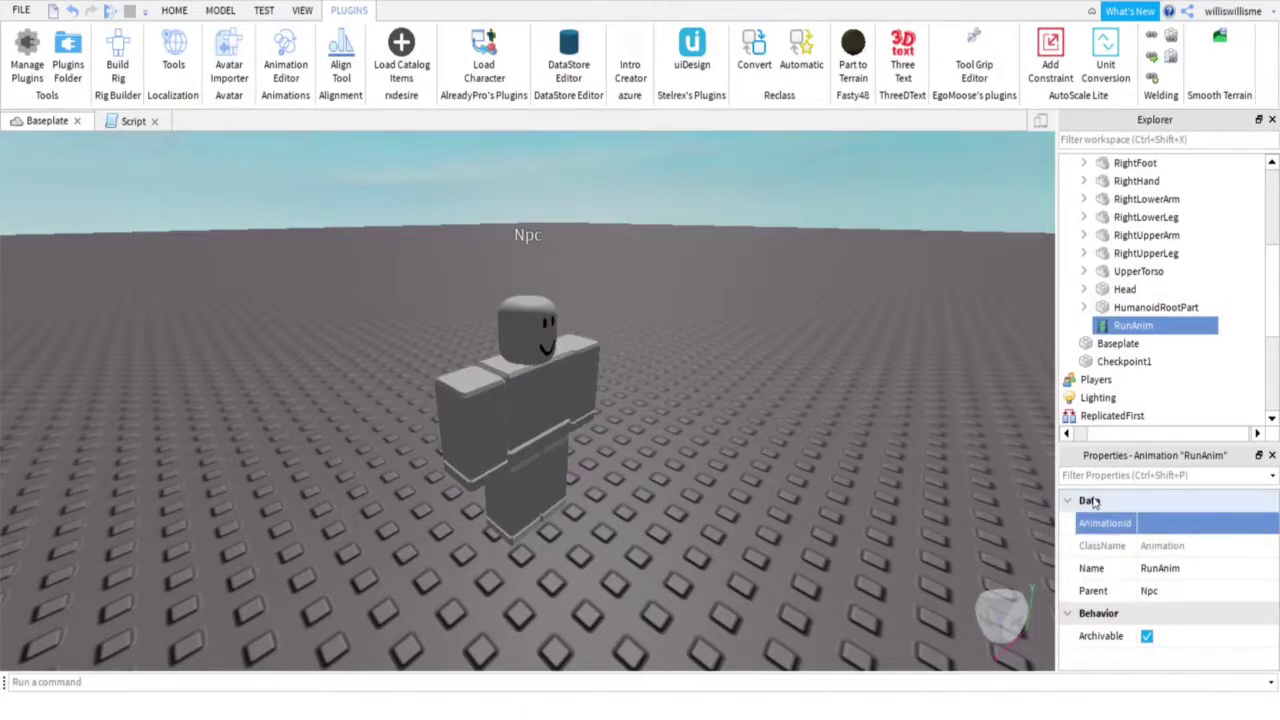
pyautogui.click(1194, 515)
pyautogui.hotkey('ctrl', 'v')
pyautogui.press('Return')
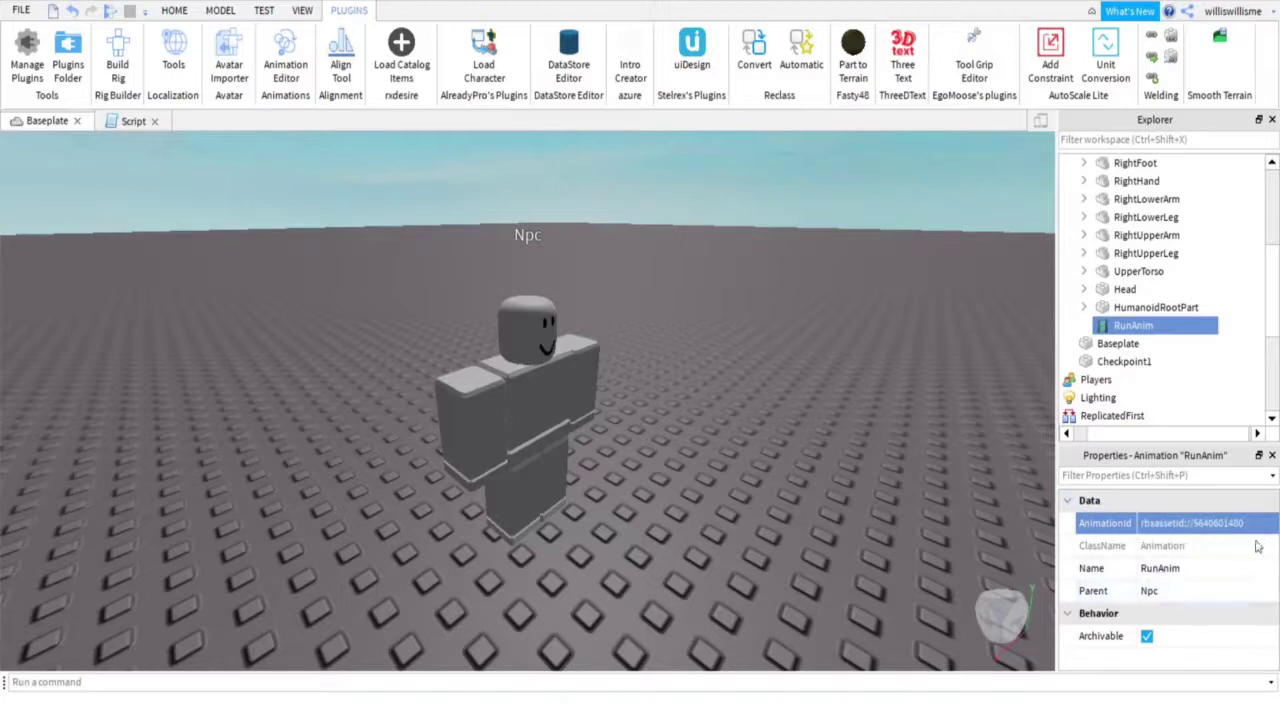
pyautogui.click(701, 553)
pyautogui.moveTo(701, 553); pyautogui.dragTo(868, 491, button='right')
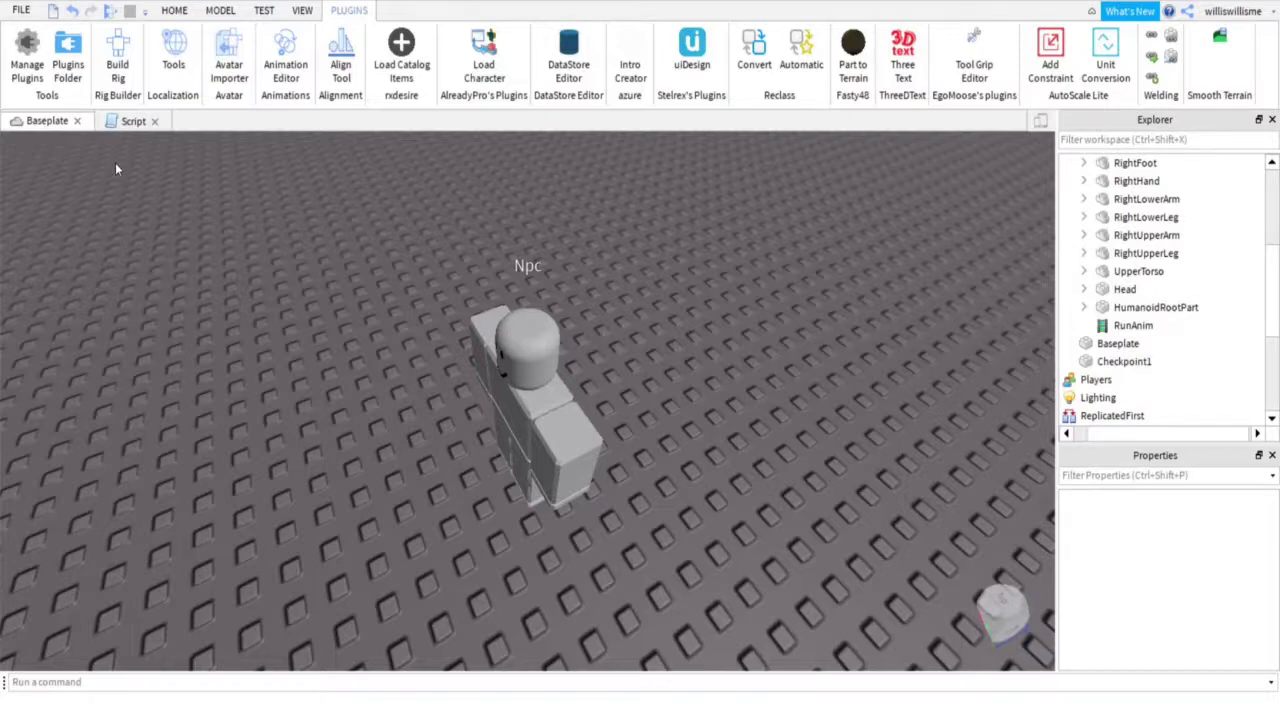
# Insert a new Animation object into the Npc model.
pyautogui.click(530, 370)
pyautogui.click(1148, 218)
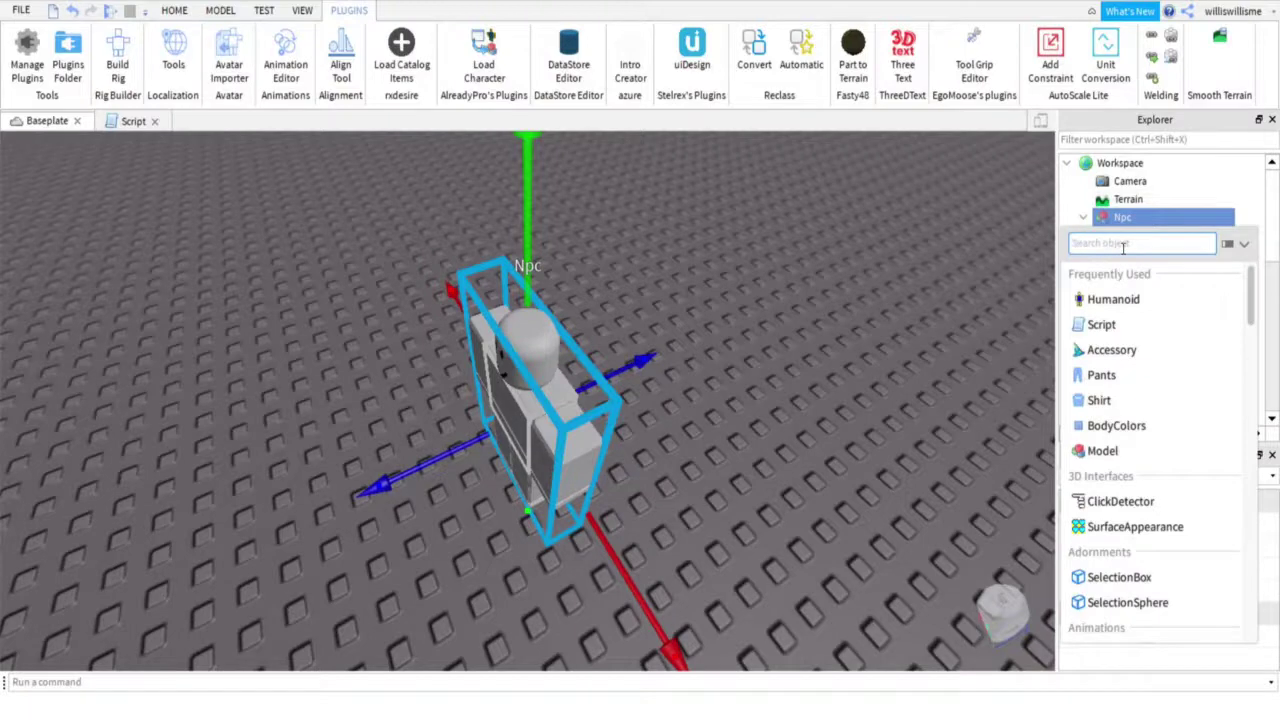
pyautogui.write('an')
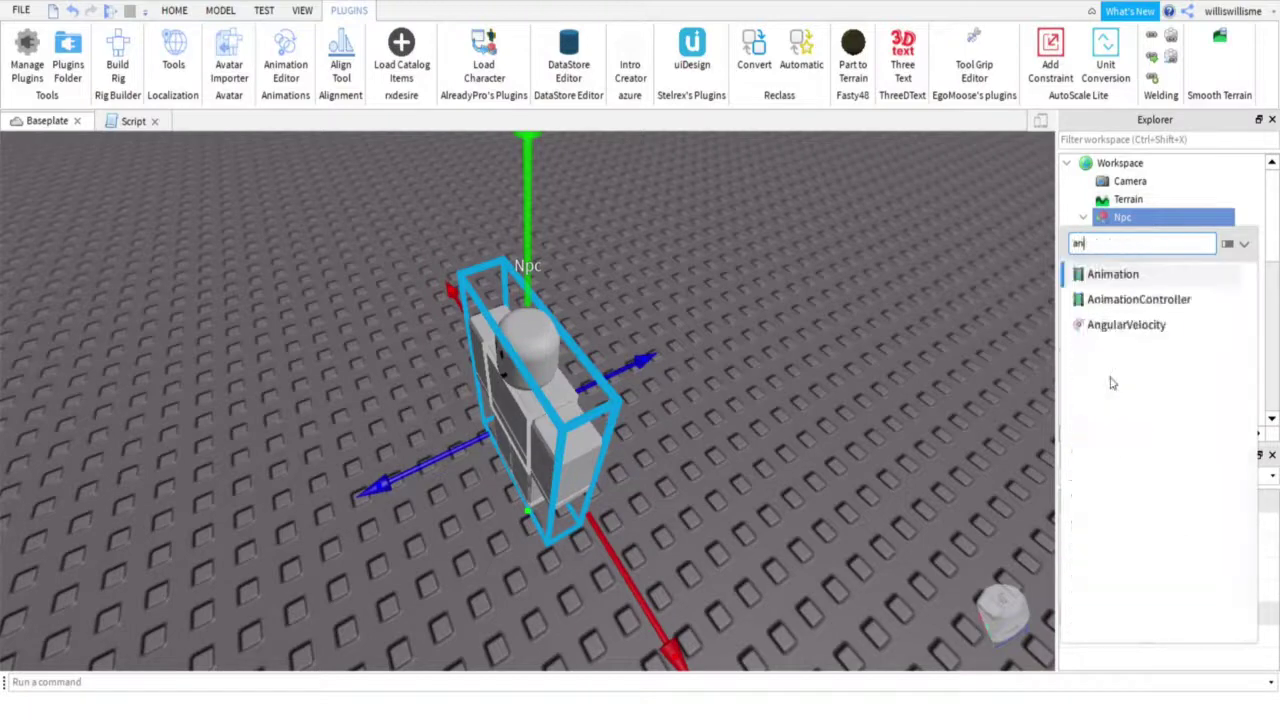
pyautogui.click(1157, 280)
pyautogui.scroll(-7, 1110, 260)
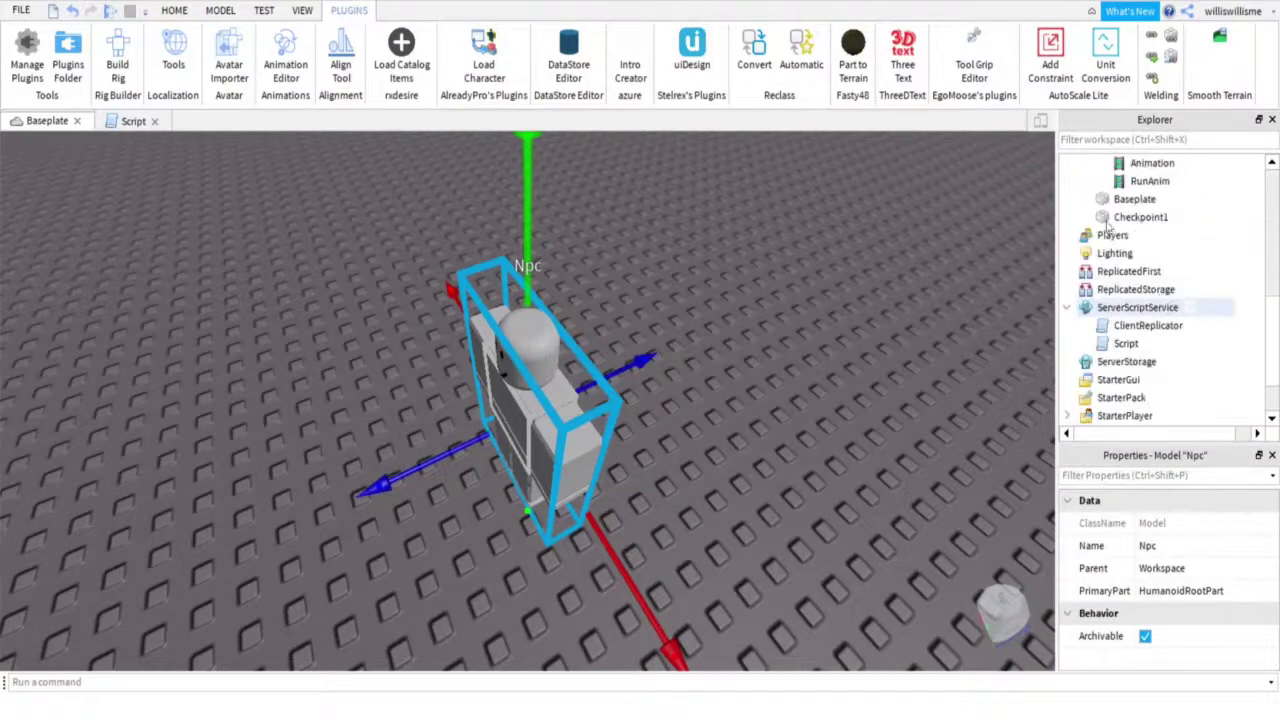
# Rename the Npc's new Animation object to IdleAnim.
pyautogui.scroll(1, 1108, 228)
pyautogui.click(1146, 217)
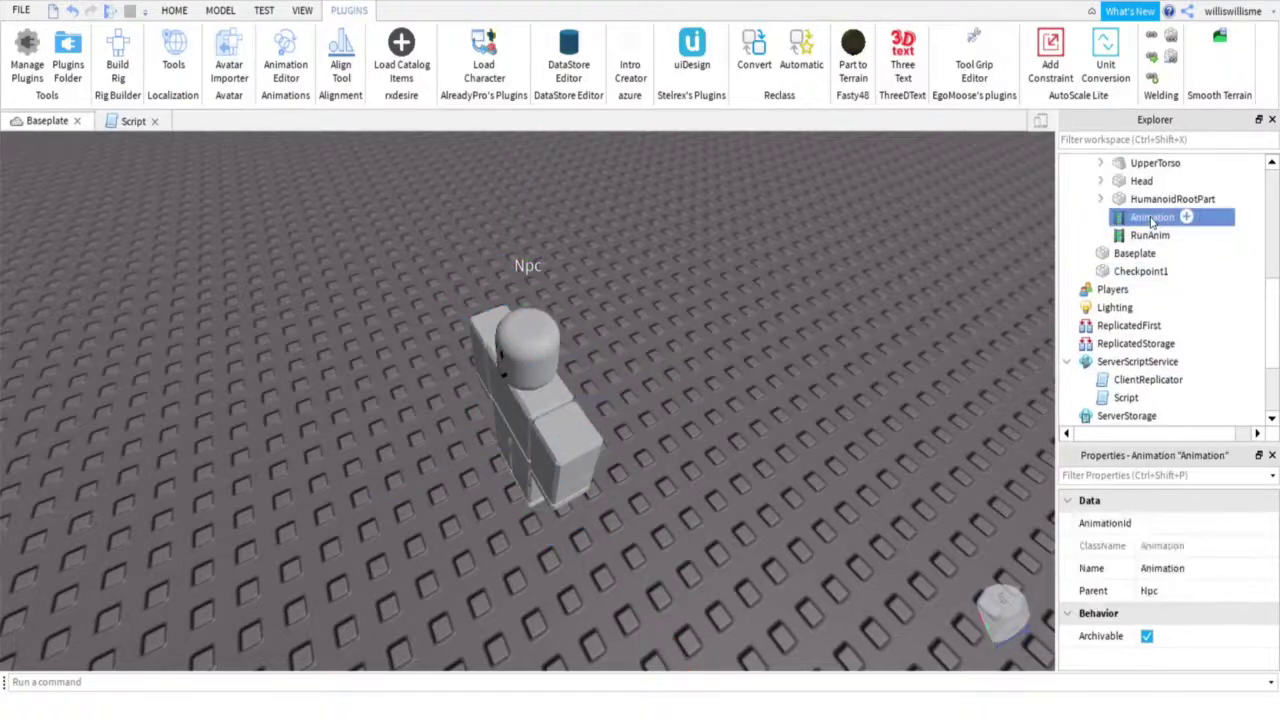
pyautogui.rightClick(1150, 220)
pyautogui.click(1121, 328)
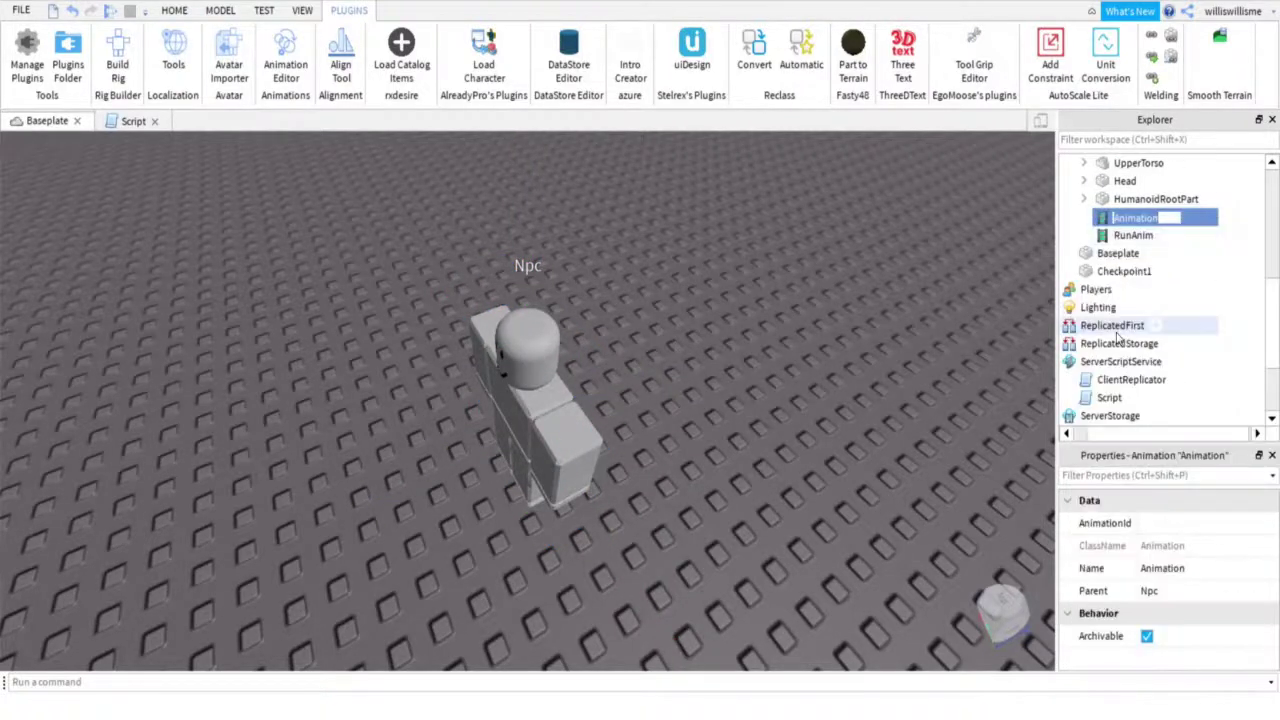
pyautogui.write('Id')
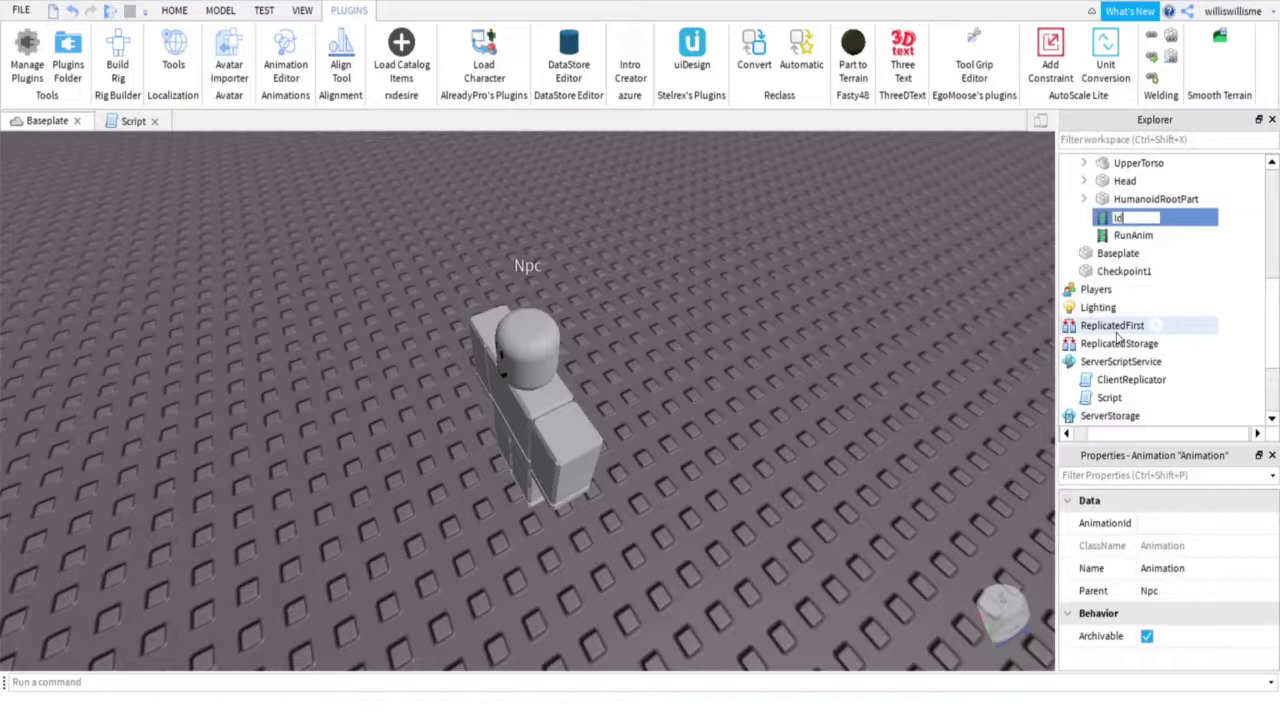
pyautogui.write('leAnim')
pyautogui.press('Return')
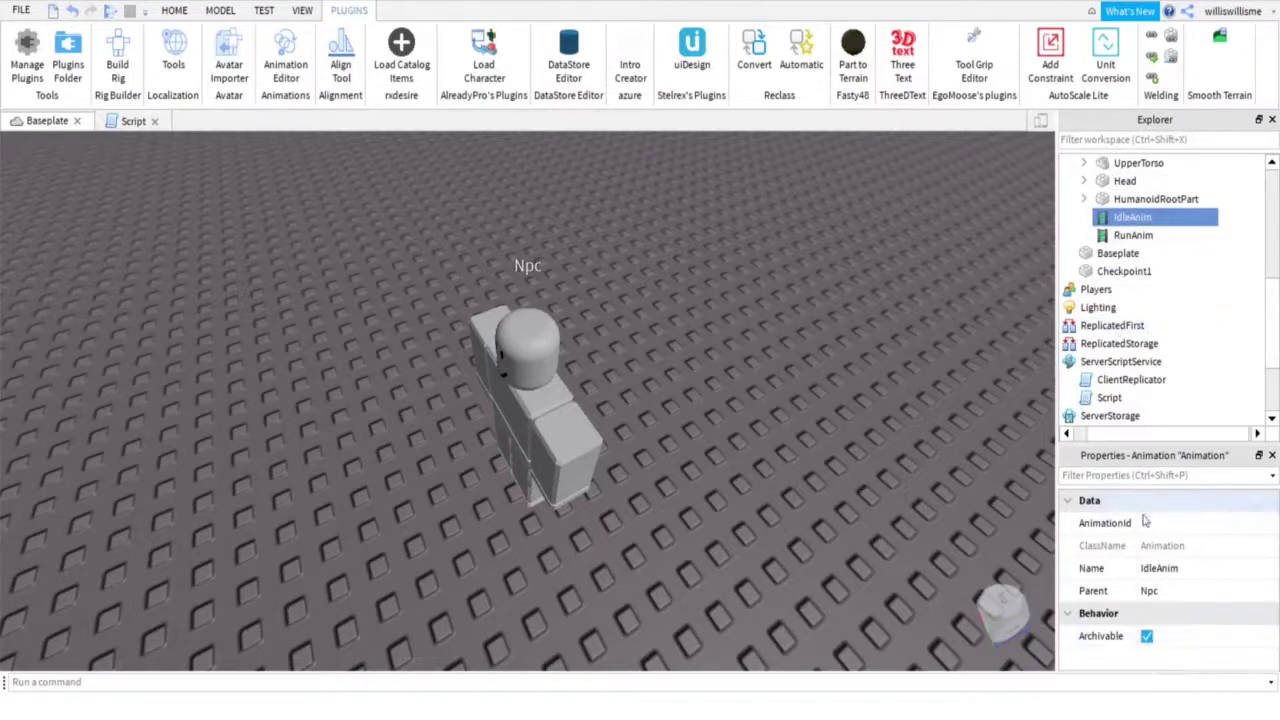
# Open the Npc in the Animation Editor and create a new animation named NpcIdleAnim.
pyautogui.moveTo(791, 343); pyautogui.dragTo(788, 338, button='right')
pyautogui.click(648, 406)
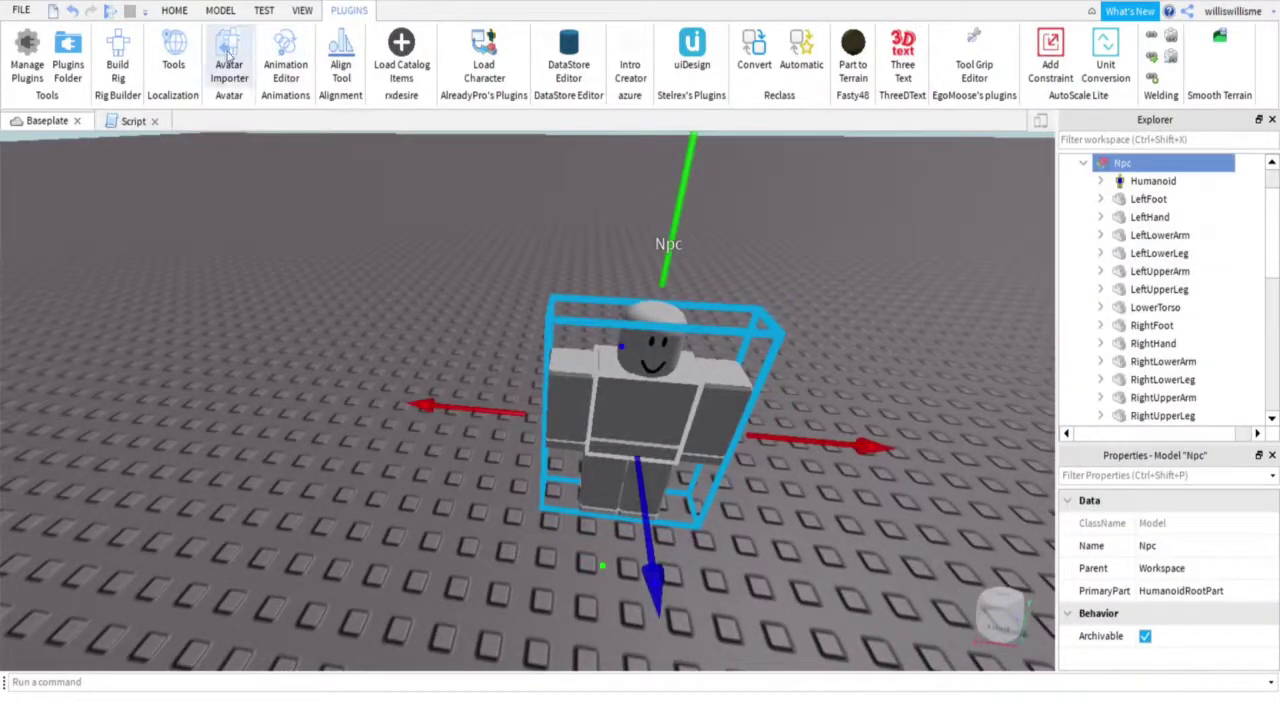
pyautogui.click(262, 66)
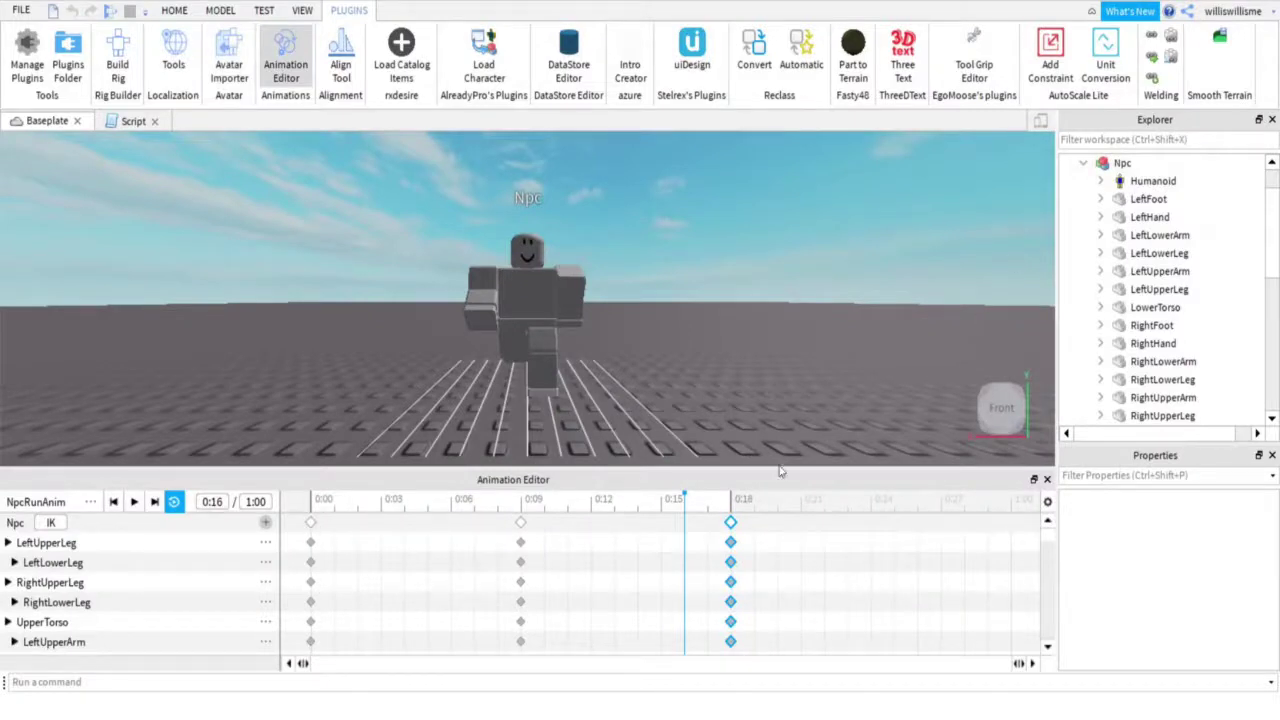
pyautogui.click(90, 502)
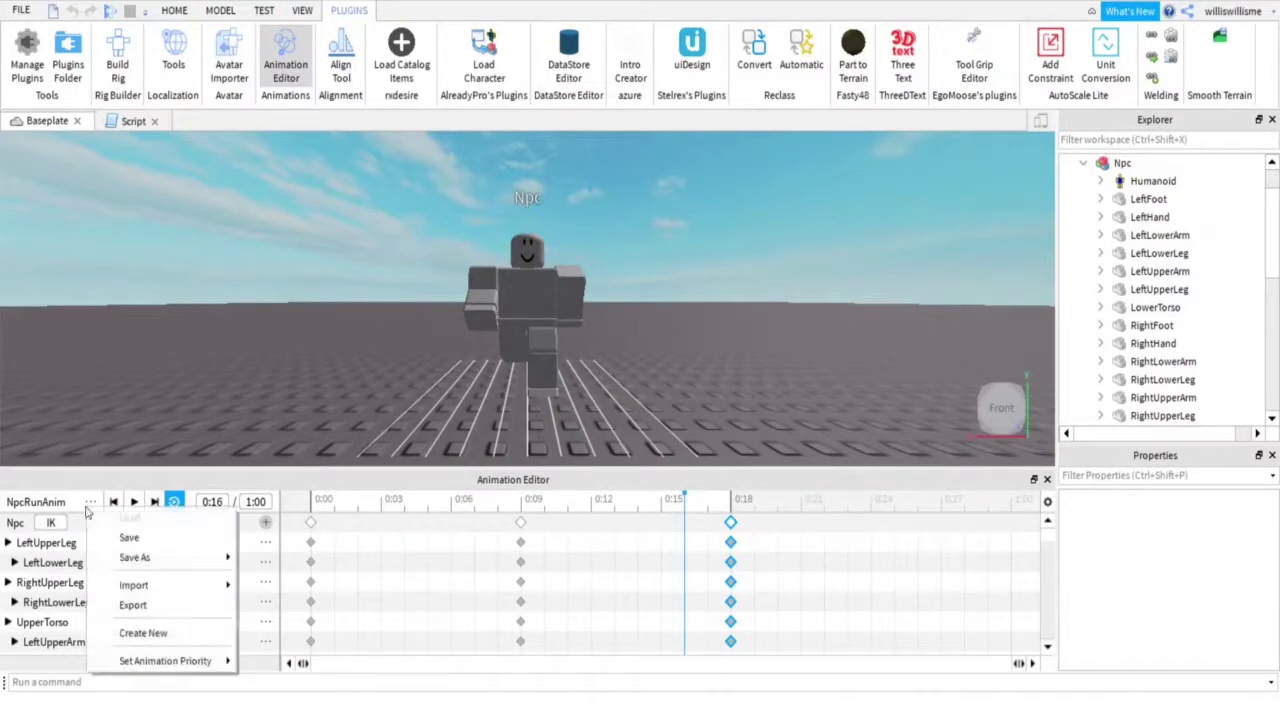
pyautogui.click(140, 633)
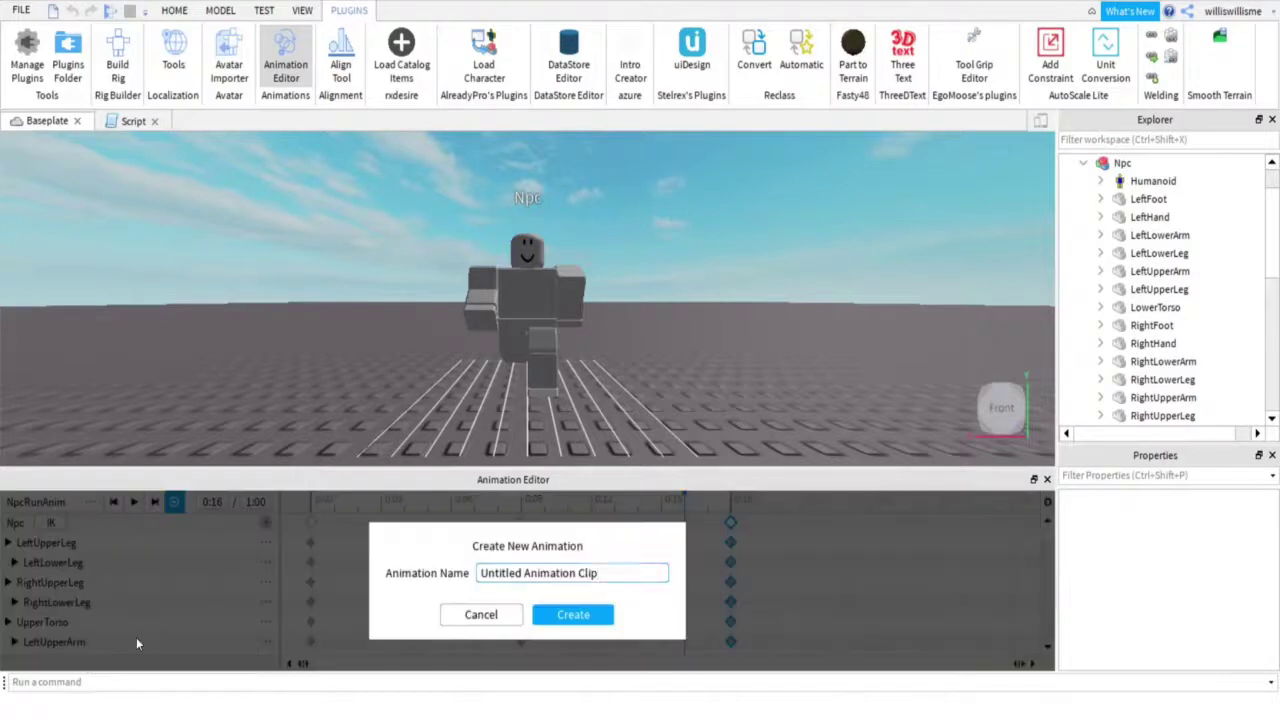
pyautogui.moveTo(629, 577); pyautogui.dragTo(253, 620)
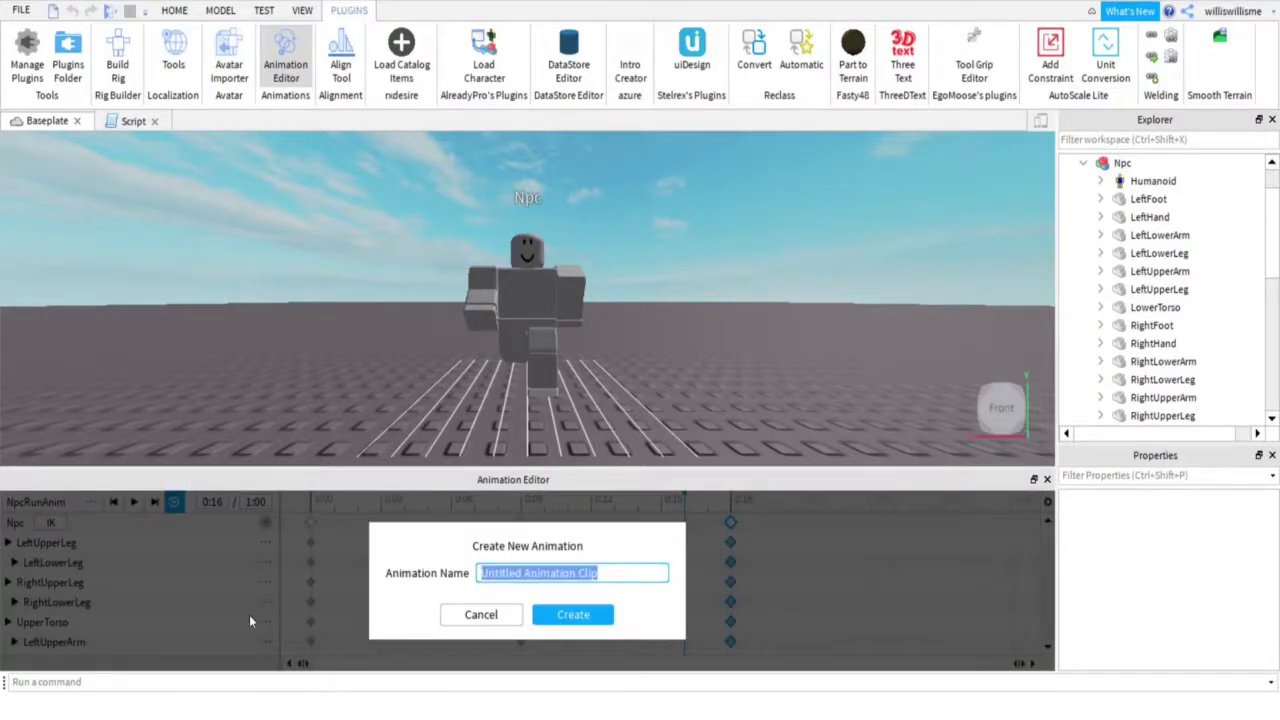
pyautogui.write('NpcIdleAnim')
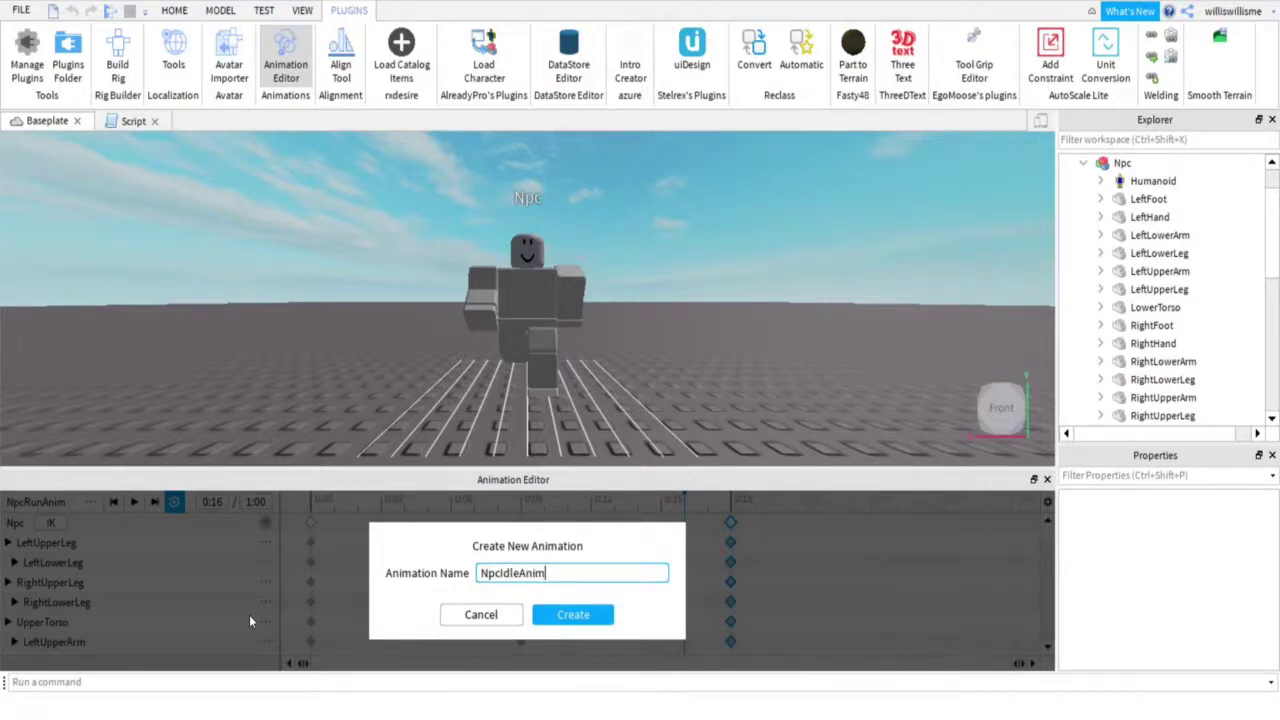
pyautogui.press('Return')
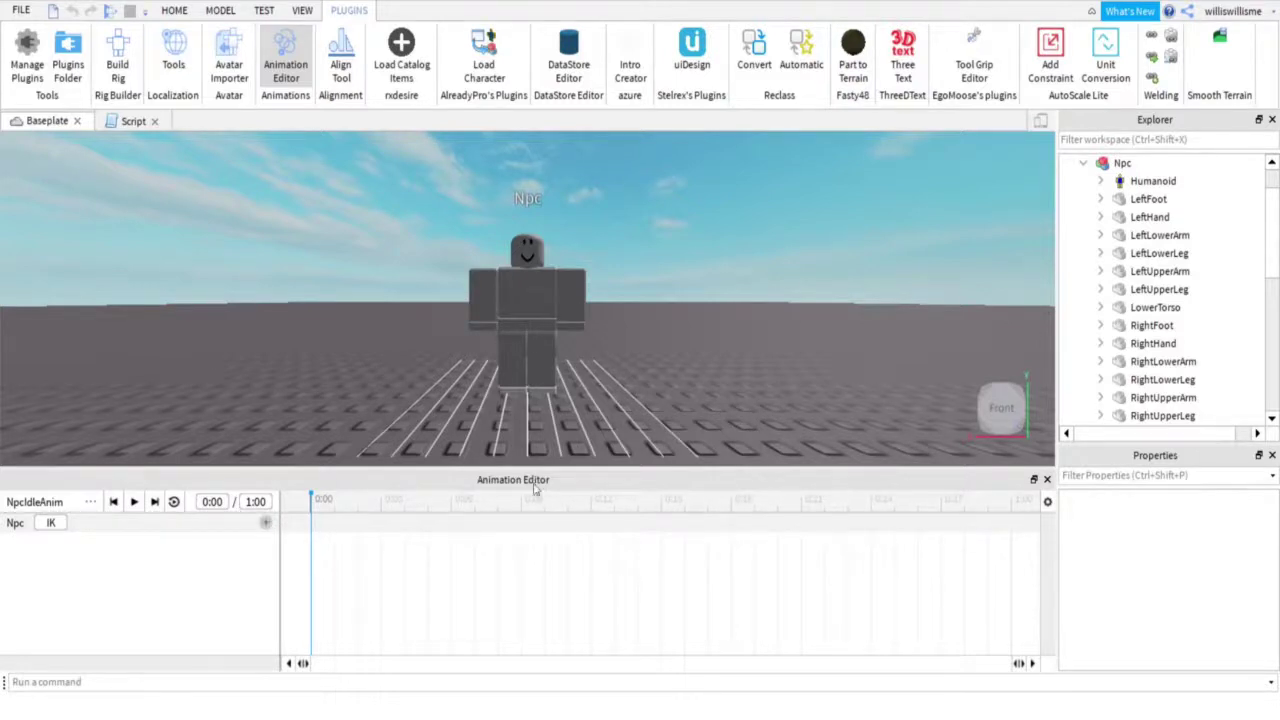
# At 0:09 in the timeline, turn the Npc's head slightly toward its left.
pyautogui.moveTo(480, 185); pyautogui.dragTo(557, 257, button='right')
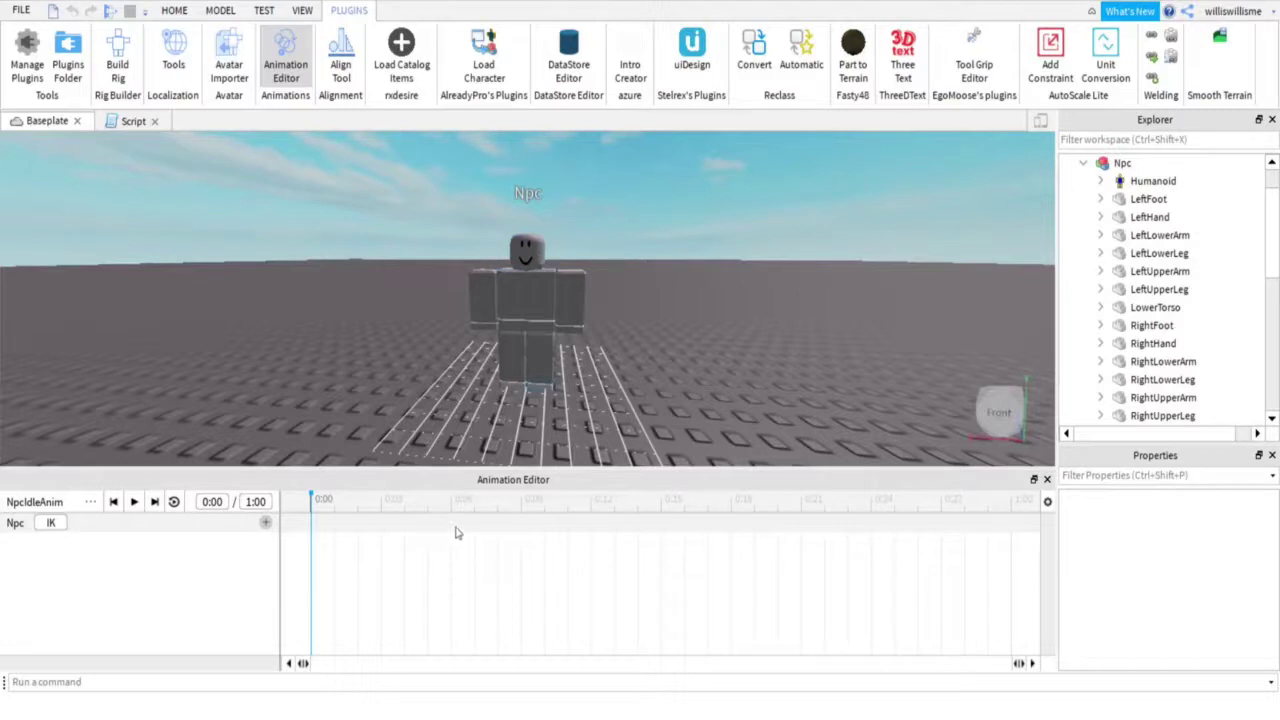
pyautogui.click(522, 509)
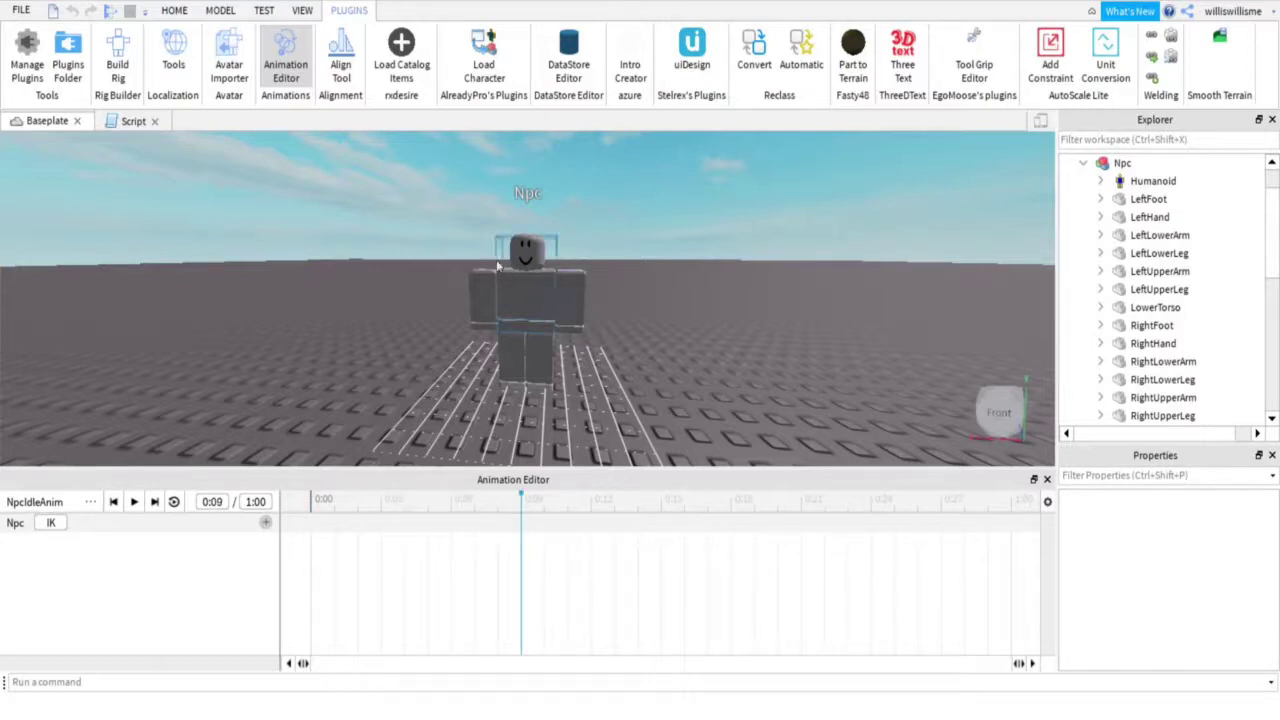
pyautogui.click(525, 250)
pyautogui.moveTo(632, 270); pyautogui.dragTo(645, 260)
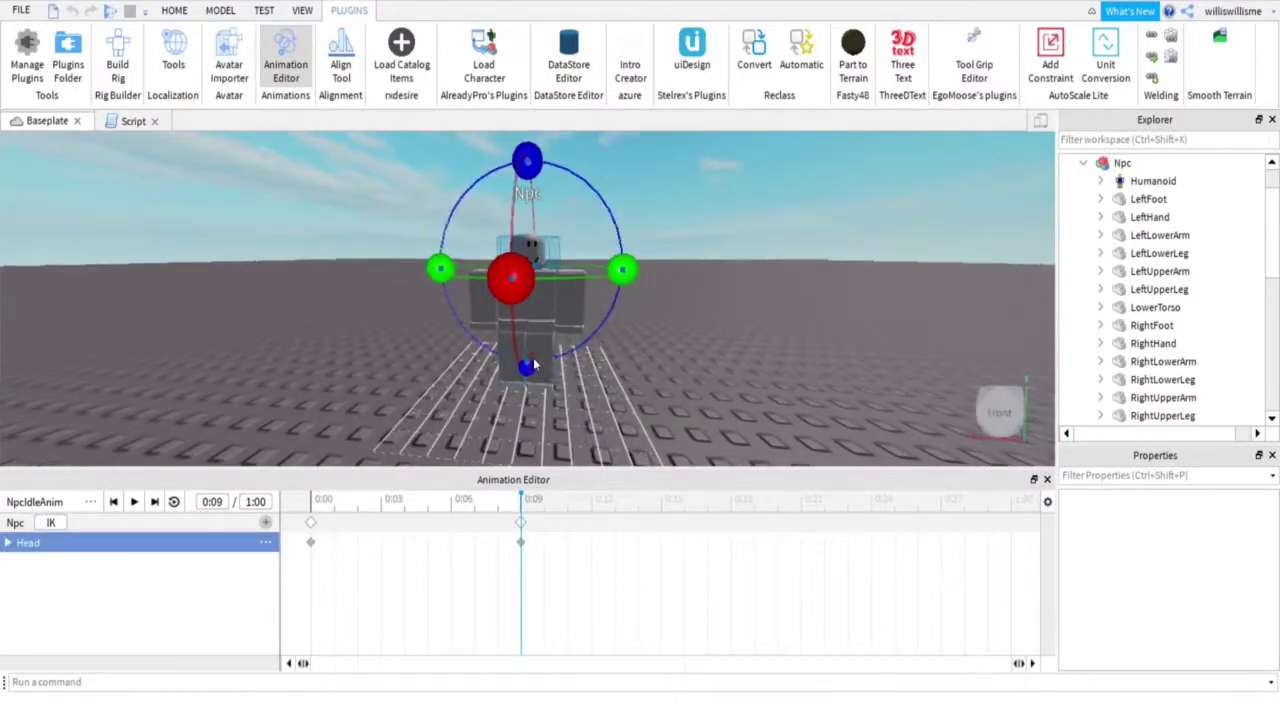
# Rotate the Npc's UpperTorso slightly at 0:09 to add its keyframe to the pose.
pyautogui.click(567, 282)
pyautogui.moveTo(620, 316); pyautogui.dragTo(588, 322)
pyautogui.click(675, 360)
pyautogui.moveTo(675, 360); pyautogui.dragTo(593, 306, button='right')
pyautogui.click(593, 306)
pyautogui.click(680, 371)
pyautogui.moveTo(680, 371); pyautogui.dragTo(551, 520, button='right')
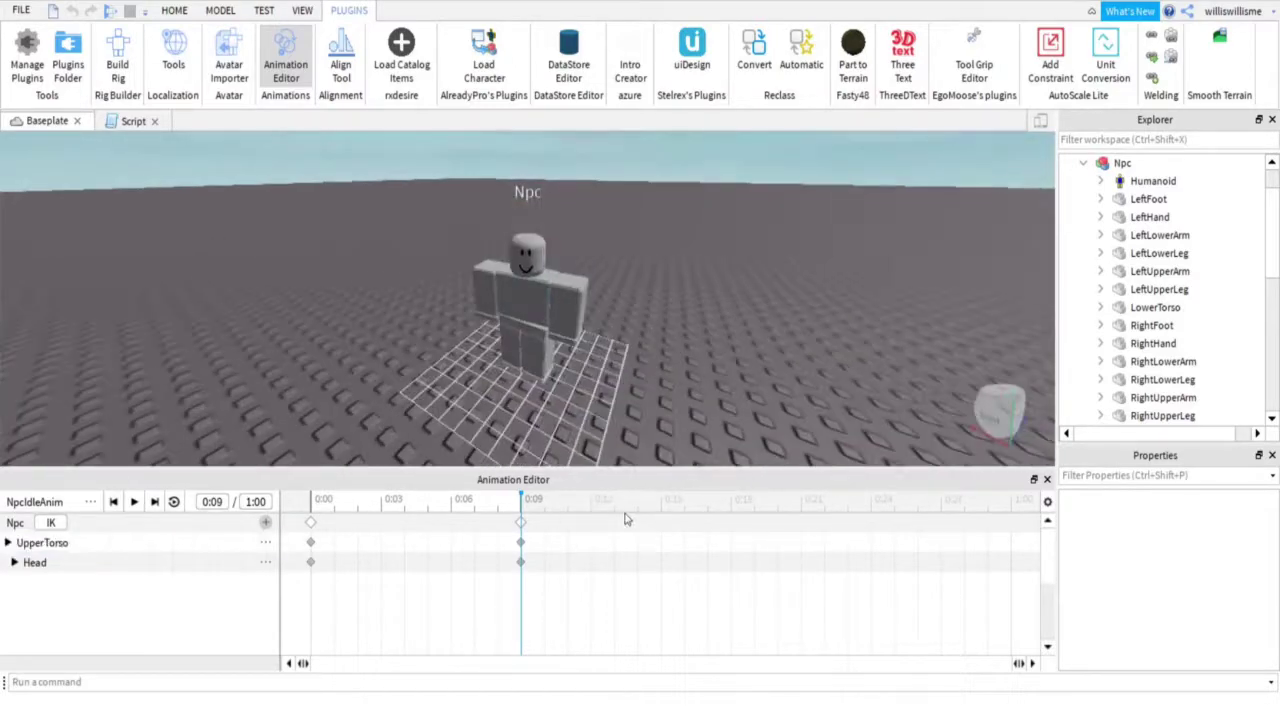
# Move the 0:09 keyframes to 0:06 and place the playhead at 0:12.
pyautogui.moveTo(521, 521); pyautogui.dragTo(451, 521)
pyautogui.click(592, 522)
pyautogui.click(593, 516)
pyautogui.click(450, 523)
pyautogui.rightClick(450, 523)
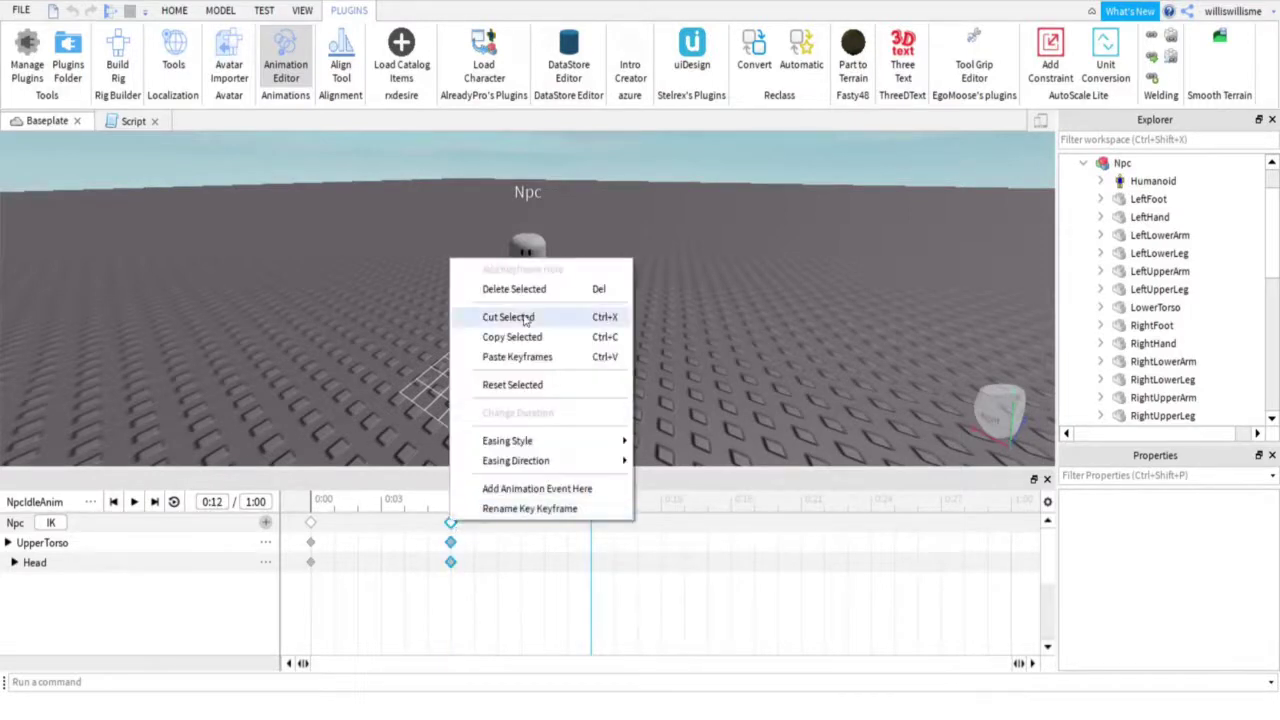
pyautogui.click(490, 334)
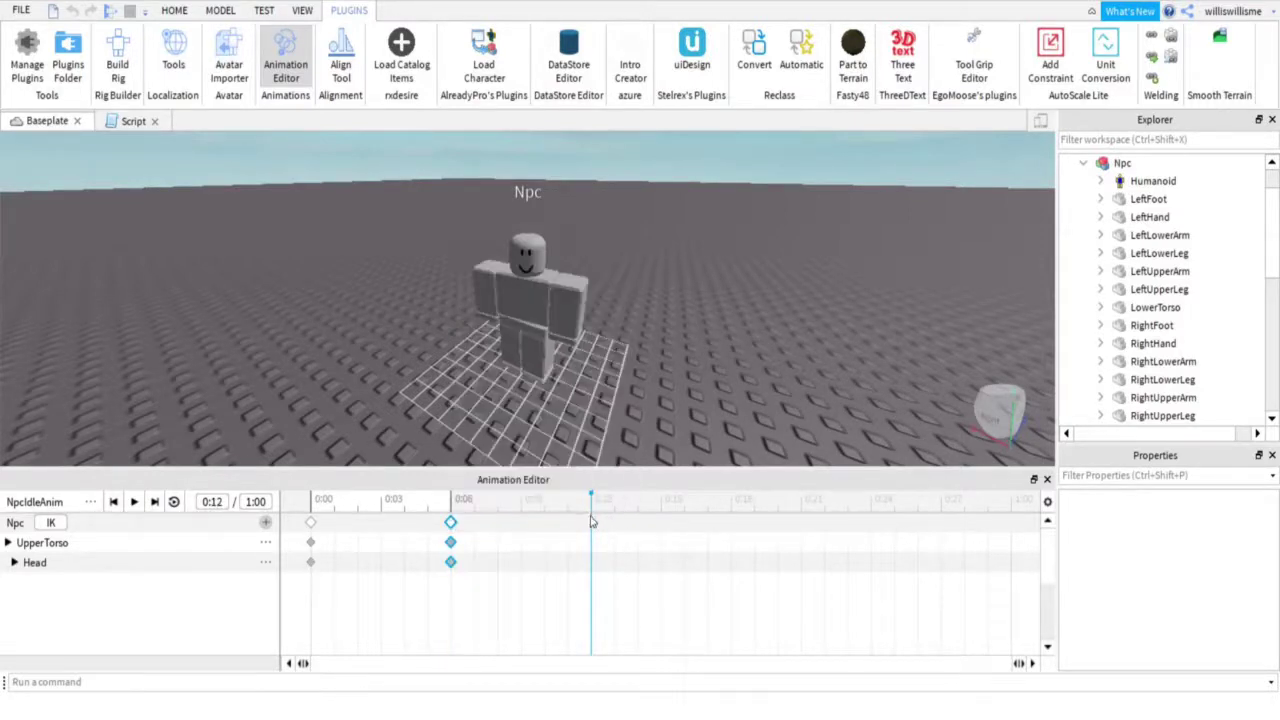
pyautogui.rightClick(591, 521)
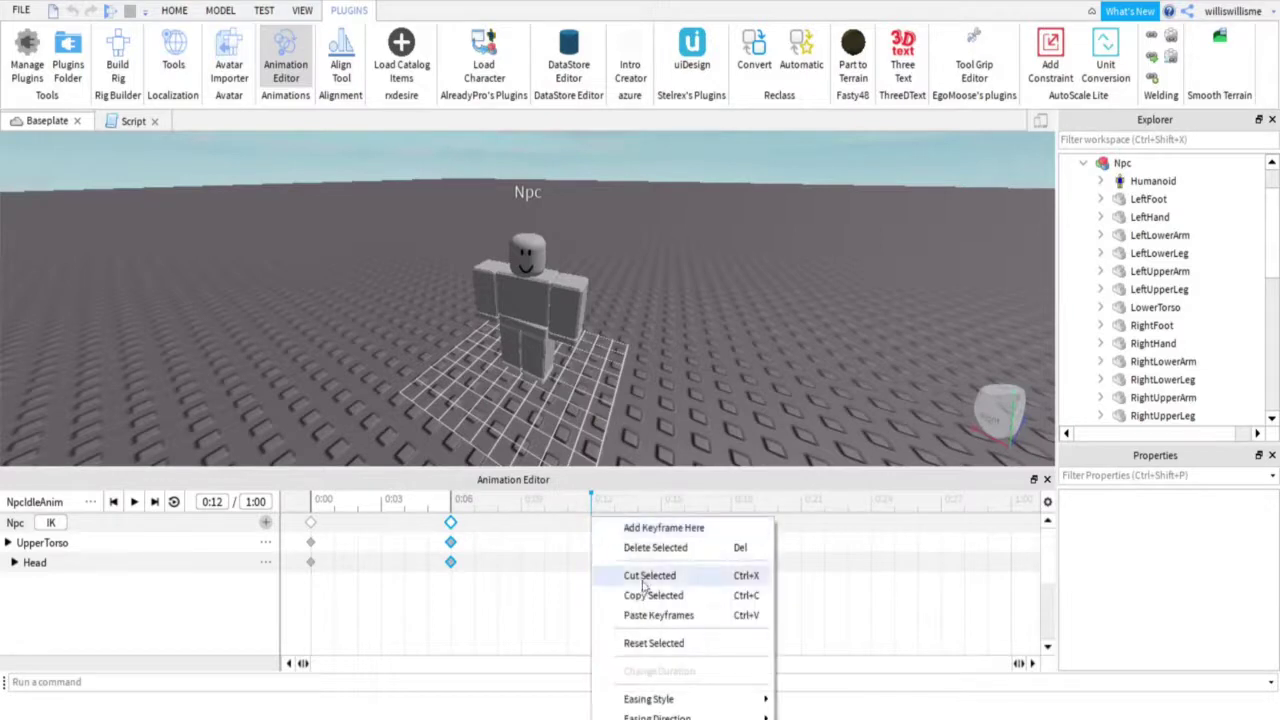
pyautogui.click(318, 526)
# Copy the starting keyframes at 0:00 and paste them at 0:12.
pyautogui.click(311, 522)
pyautogui.rightClick(312, 522)
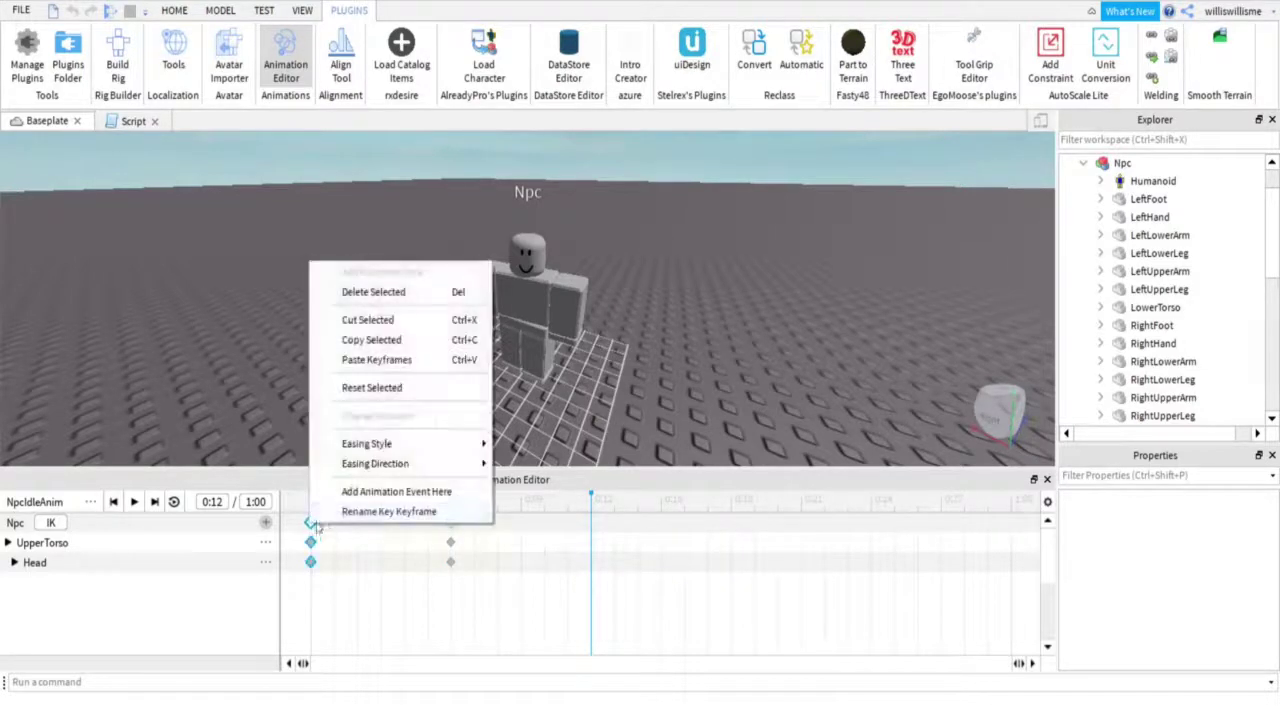
pyautogui.click(351, 341)
pyautogui.hotkey('ctrl', 'v')
# Copy the UpperTorso and Head keyframes at 0:06 and paste them at 0:18.
pyautogui.click(729, 509)
pyautogui.click(451, 523)
pyautogui.rightClick(454, 524)
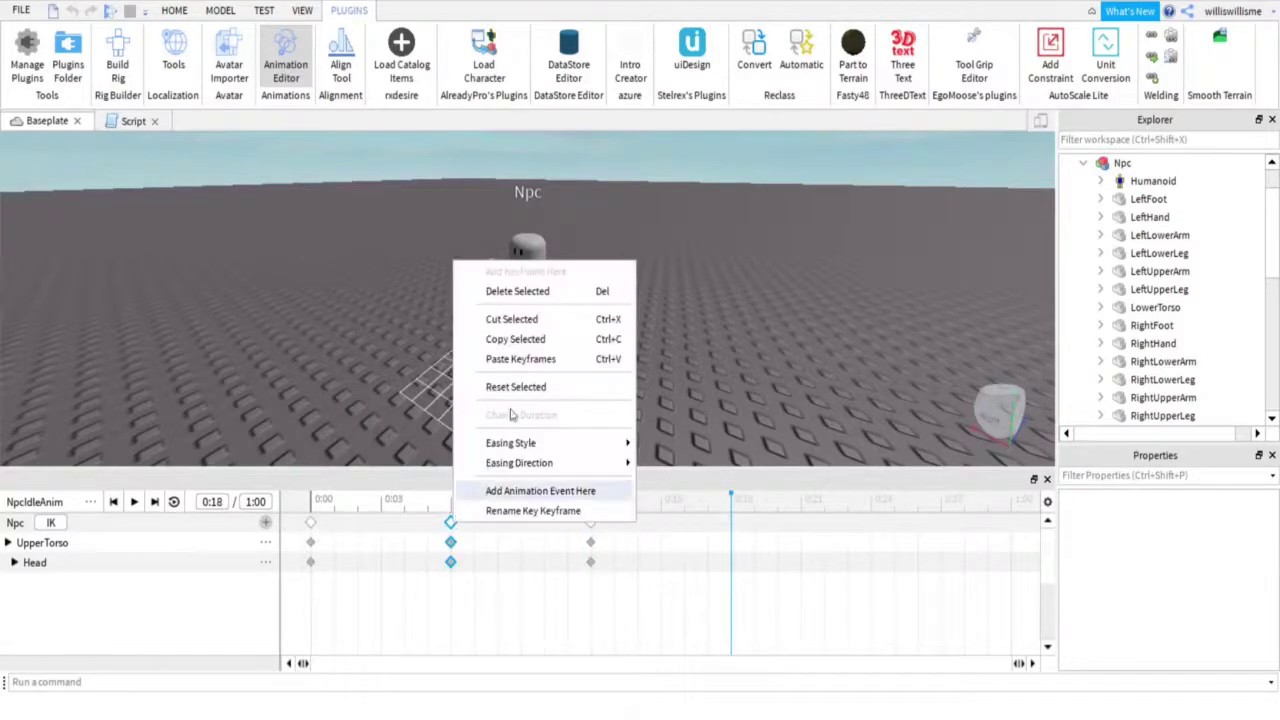
pyautogui.click(506, 341)
pyautogui.rightClick(734, 524)
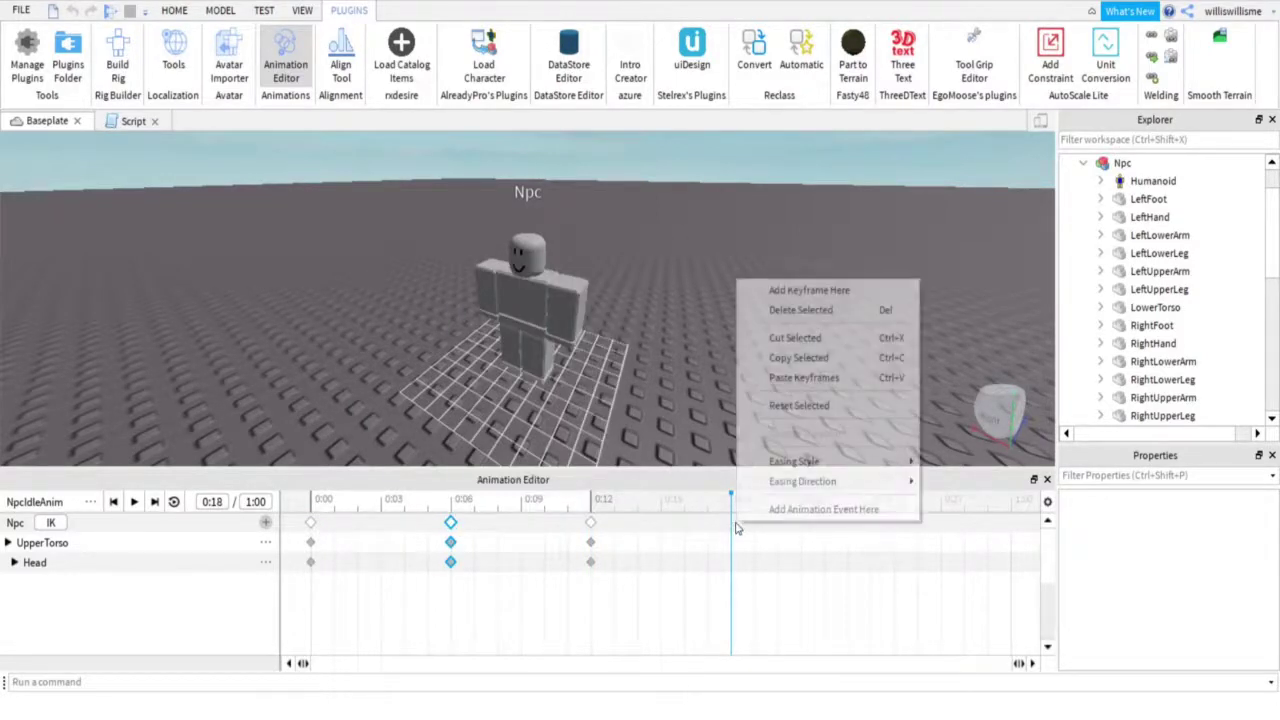
pyautogui.click(790, 377)
# Adjust the tilt of the Npc's UpperTorso slightly at 0:18.
pyautogui.click(502, 312)
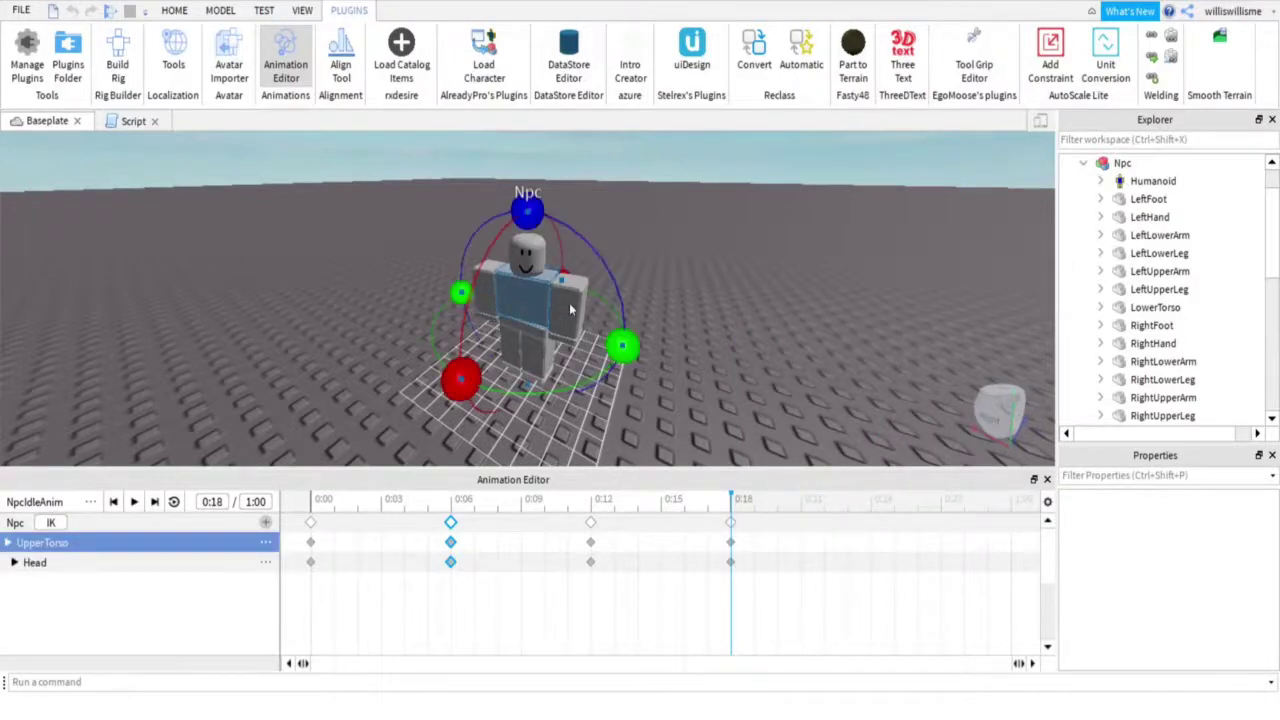
pyautogui.moveTo(490, 397); pyautogui.dragTo(480, 390)
pyautogui.moveTo(684, 331); pyautogui.dragTo(618, 328, button='right')
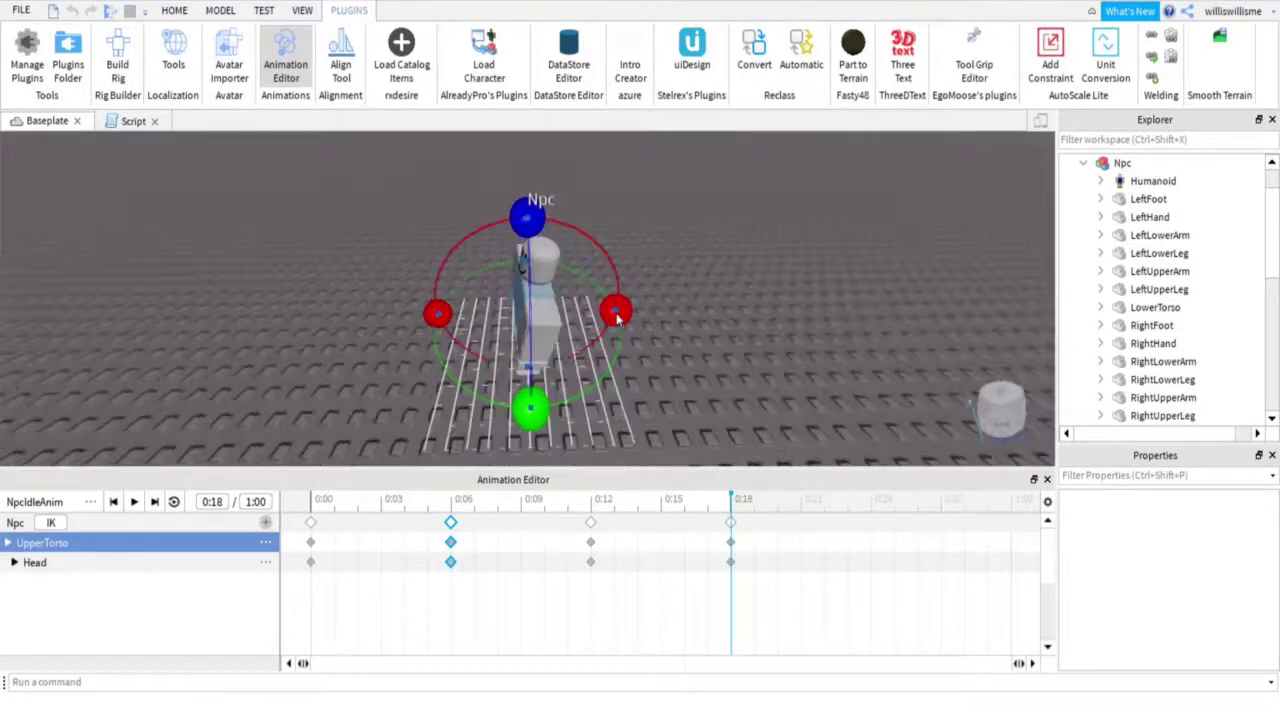
pyautogui.moveTo(616, 312); pyautogui.dragTo(603, 301)
pyautogui.moveTo(616, 312); pyautogui.dragTo(616, 312, button='right')
# Turn the Npc's head toward its right at 0:18, opposite to the 0:06 pose.
pyautogui.click(523, 258)
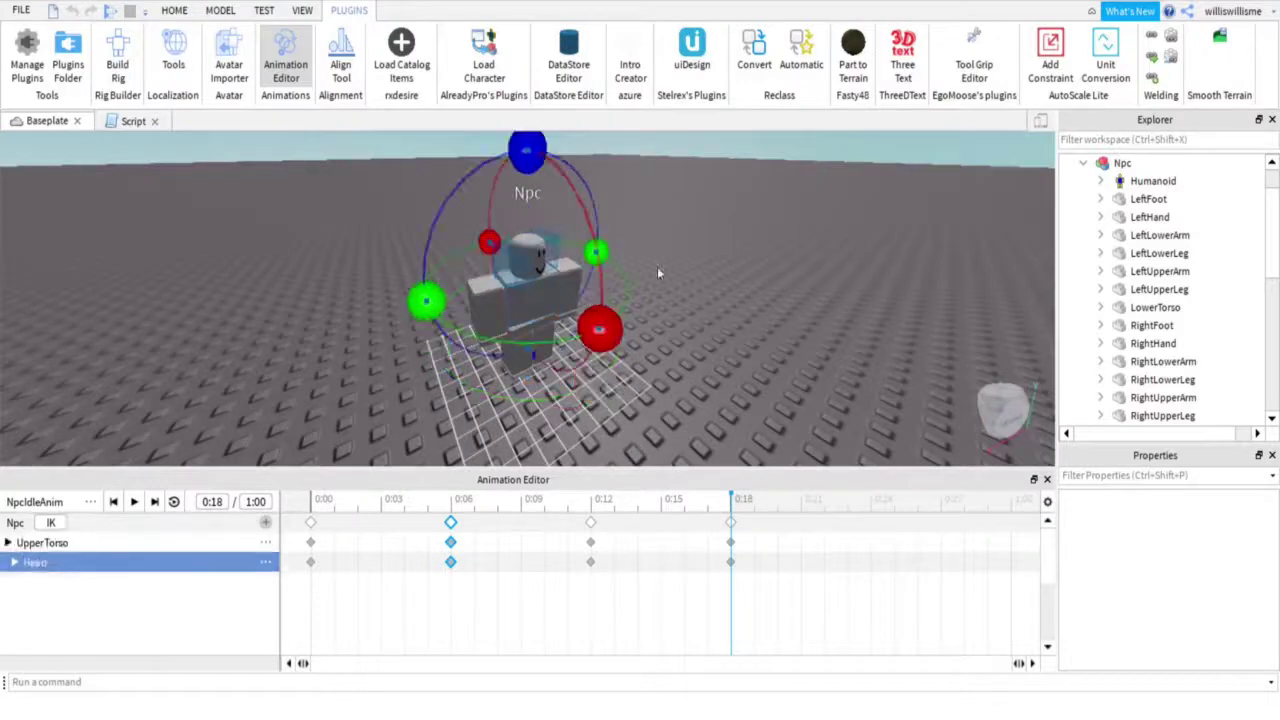
pyautogui.moveTo(657, 270); pyautogui.dragTo(657, 270, button='right')
pyautogui.moveTo(614, 262); pyautogui.dragTo(631, 304)
pyautogui.click(657, 318)
# Copy the neutral keyframes from 0:12 to 0:24 and preview the idle animation.
pyautogui.click(590, 522)
pyautogui.rightClick(590, 522)
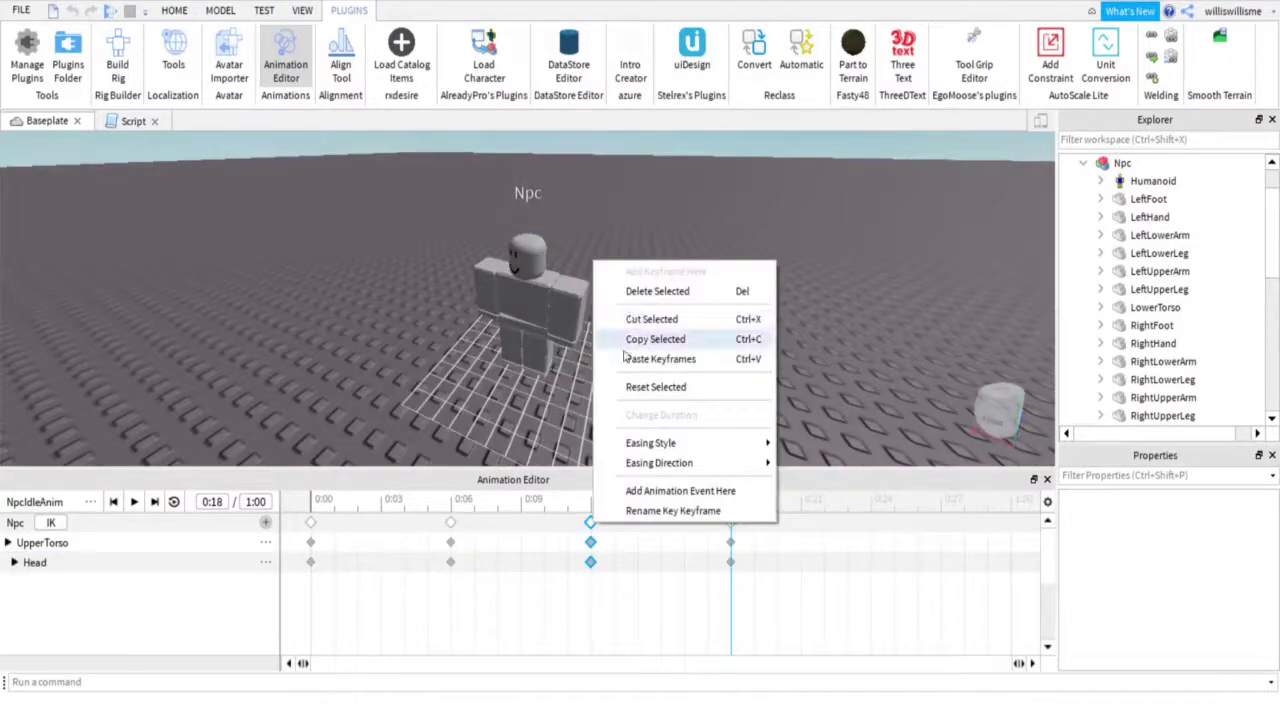
pyautogui.click(638, 341)
pyautogui.click(871, 522)
pyautogui.rightClick(871, 527)
pyautogui.click(940, 378)
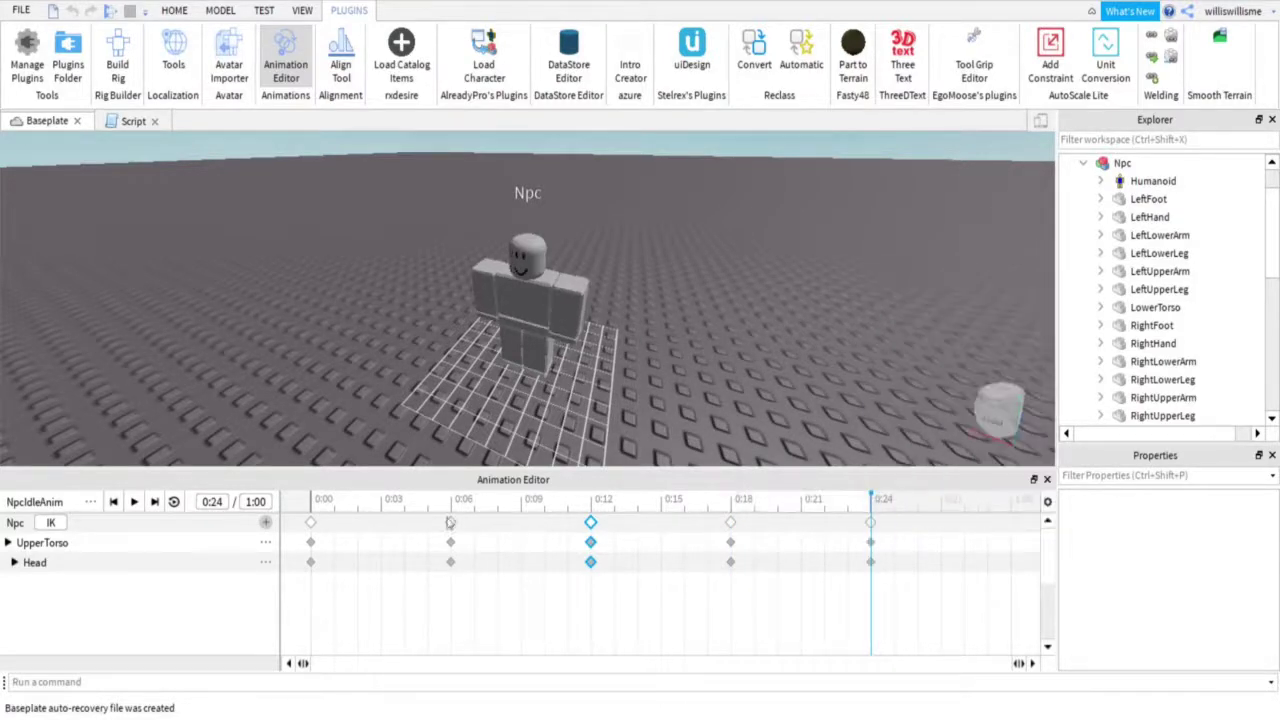
pyautogui.click(135, 502)
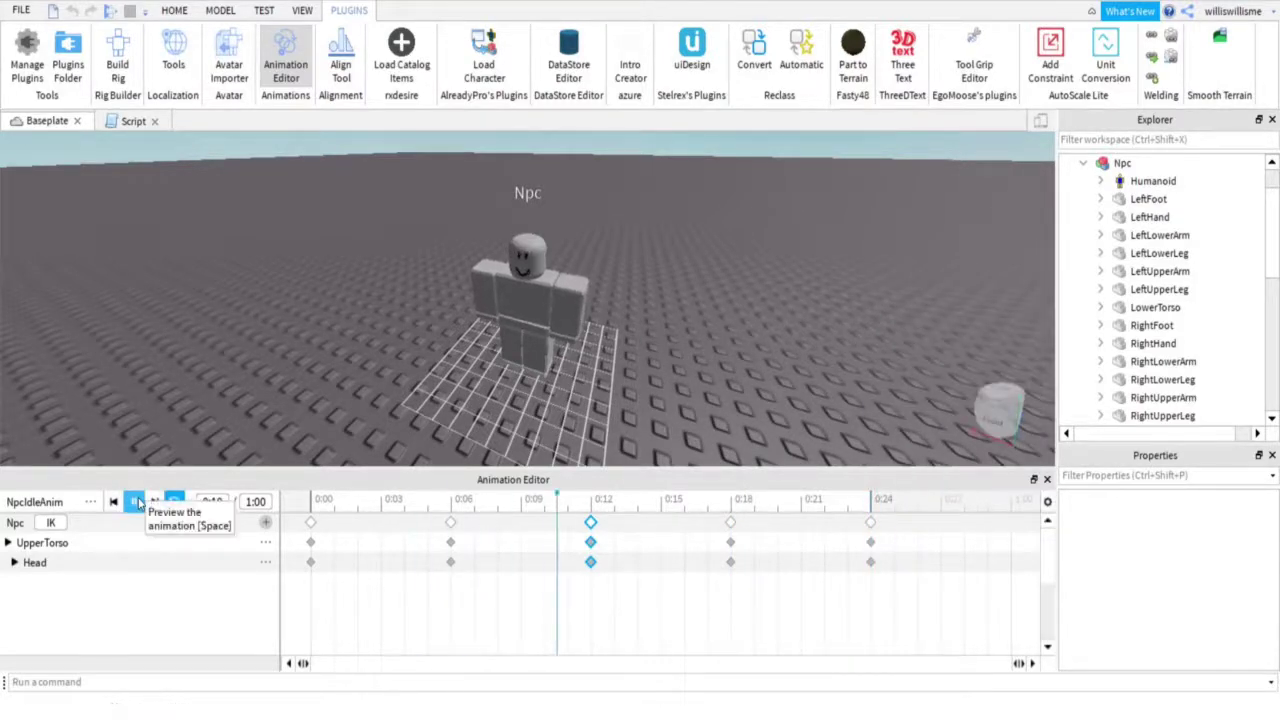
pyautogui.click(135, 502)
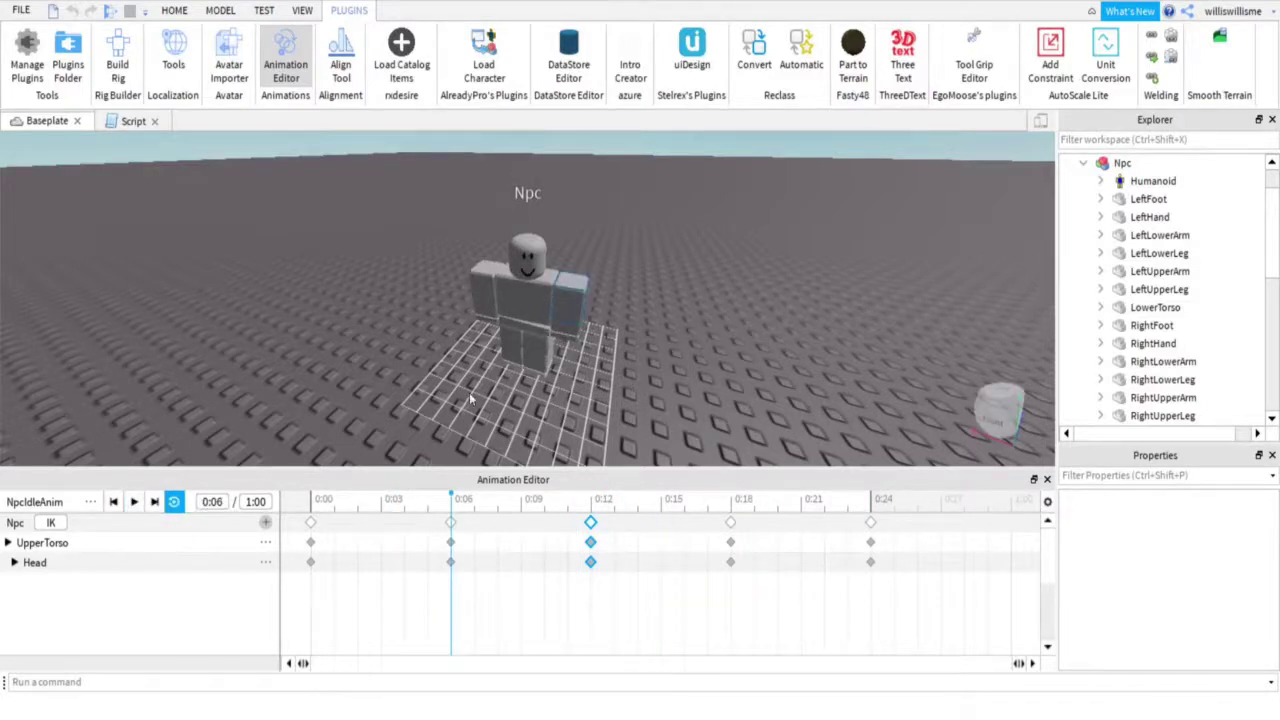
# Rotate the Npc's LeftUpperArm and LeftLowerArm slightly at 0:06 to pose its left arm.
pyautogui.click(451, 523)
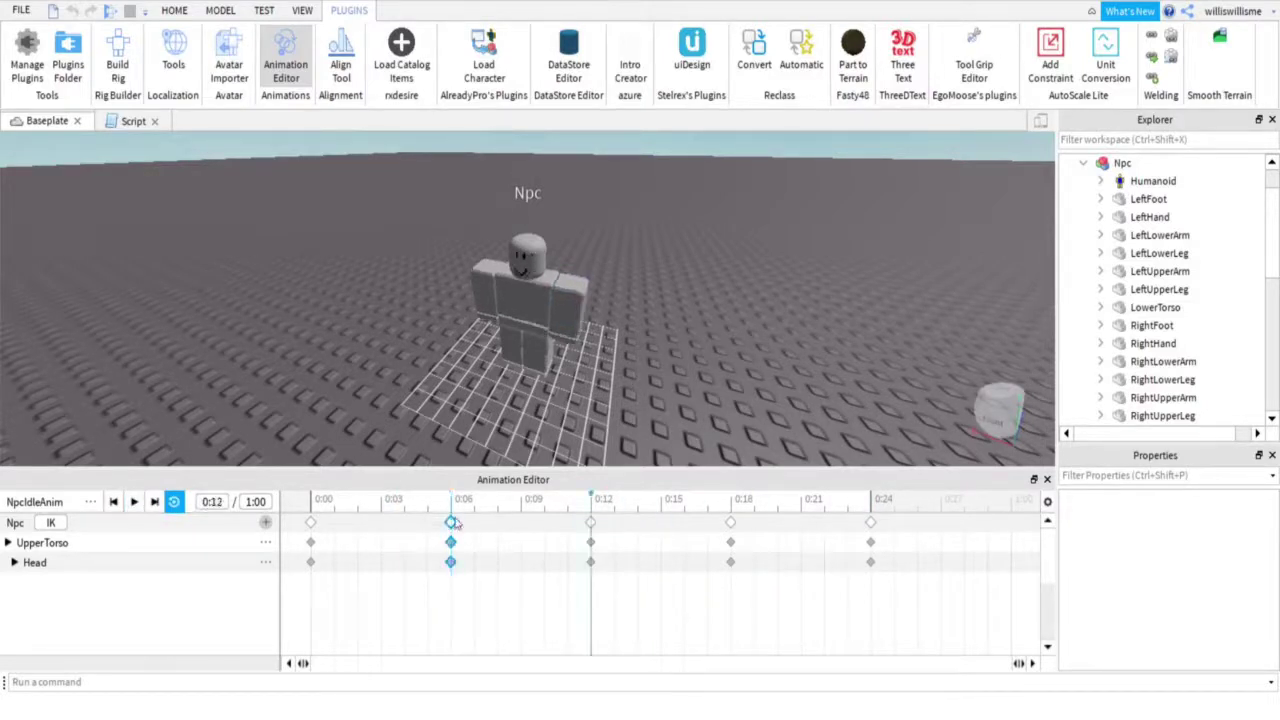
pyautogui.click(565, 305)
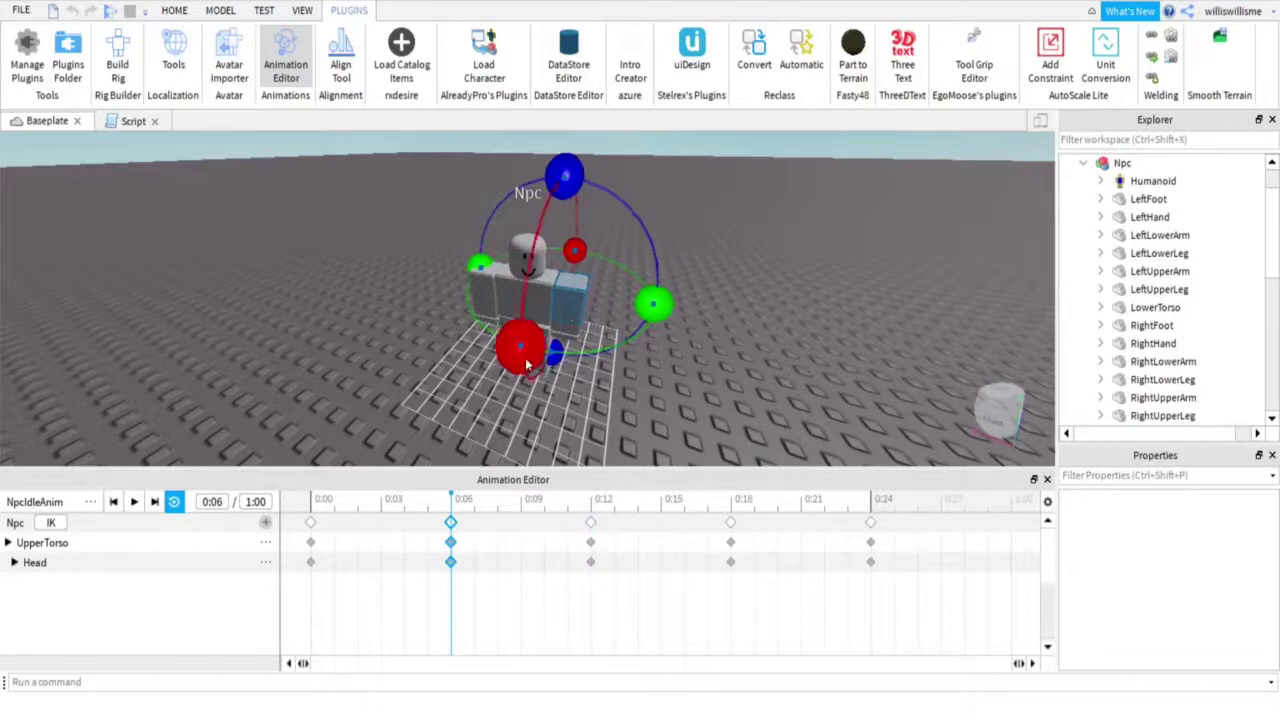
pyautogui.moveTo(526, 364); pyautogui.dragTo(532, 338)
pyautogui.click(565, 332)
pyautogui.moveTo(540, 392); pyautogui.dragTo(546, 374)
pyautogui.moveTo(664, 330); pyautogui.dragTo(664, 343)
pyautogui.moveTo(664, 343); pyautogui.dragTo(720, 356, button='right')
# Pose the Npc's right arm at 0:06 by rotating RightUpperArm and RightLowerArm slightly to match the left arm.
pyautogui.click(485, 305)
pyautogui.moveTo(490, 352); pyautogui.dragTo(492, 326)
pyautogui.click(488, 325)
pyautogui.moveTo(478, 398); pyautogui.dragTo(476, 372)
pyautogui.click(491, 300)
pyautogui.click(620, 400)
# Preview how the new arm poses move in the idle animation.
pyautogui.click(731, 501)
pyautogui.moveTo(590, 312)
pyautogui.mouseDown(button='right')
pyautogui.moveTo(558, 310)
pyautogui.moveTo(600, 310)
pyautogui.mouseUp(button='right')
pyautogui.click(133, 501)
pyautogui.click(133, 501)
pyautogui.click(570, 290)
pyautogui.moveTo(820, 329); pyautogui.dragTo(750, 329, button='right')
# Replace the keyframes at 0:24 with a copy of the keyframes at 0:00.
pyautogui.rightClick(311, 521)
pyautogui.click(390, 338)
pyautogui.rightClick(871, 523)
pyautogui.click(910, 291)
pyautogui.click(871, 500)
pyautogui.rightClick(872, 530)
pyautogui.click(905, 630)
# Play the idle animation from 0:00 and pause the preview.
pyautogui.click(113, 501)
pyautogui.click(737, 392)
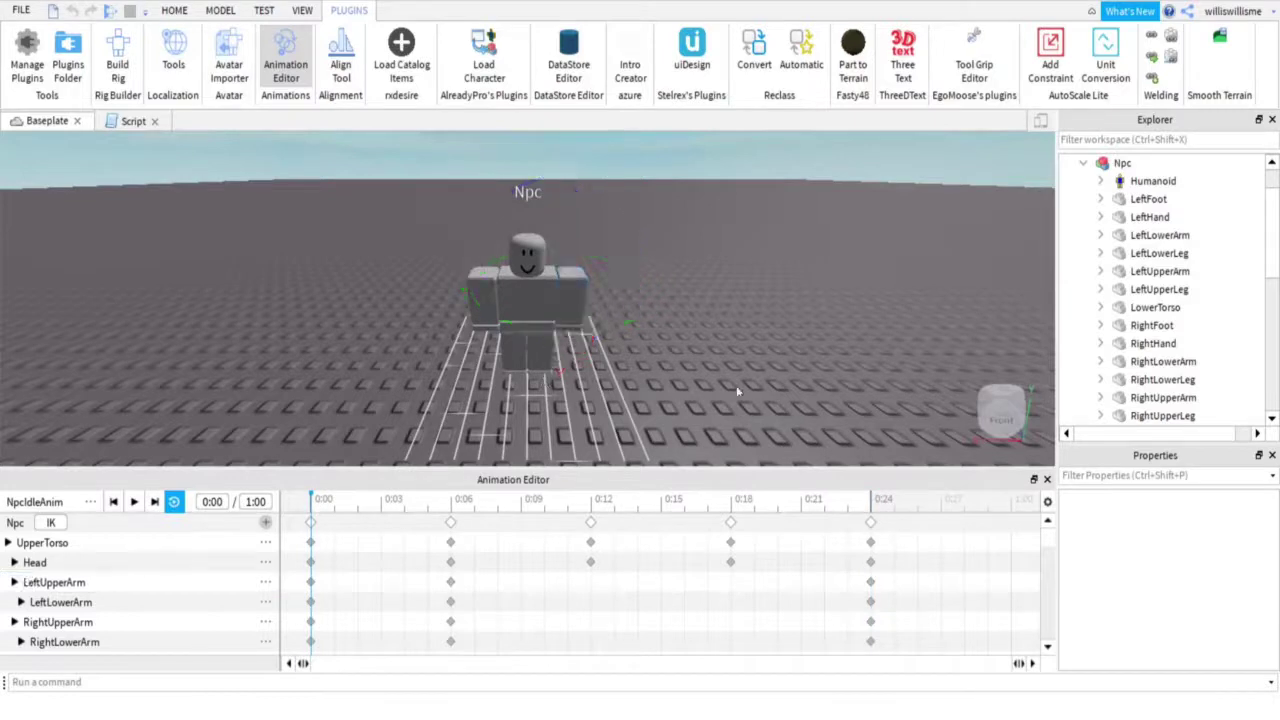
pyautogui.click(133, 501)
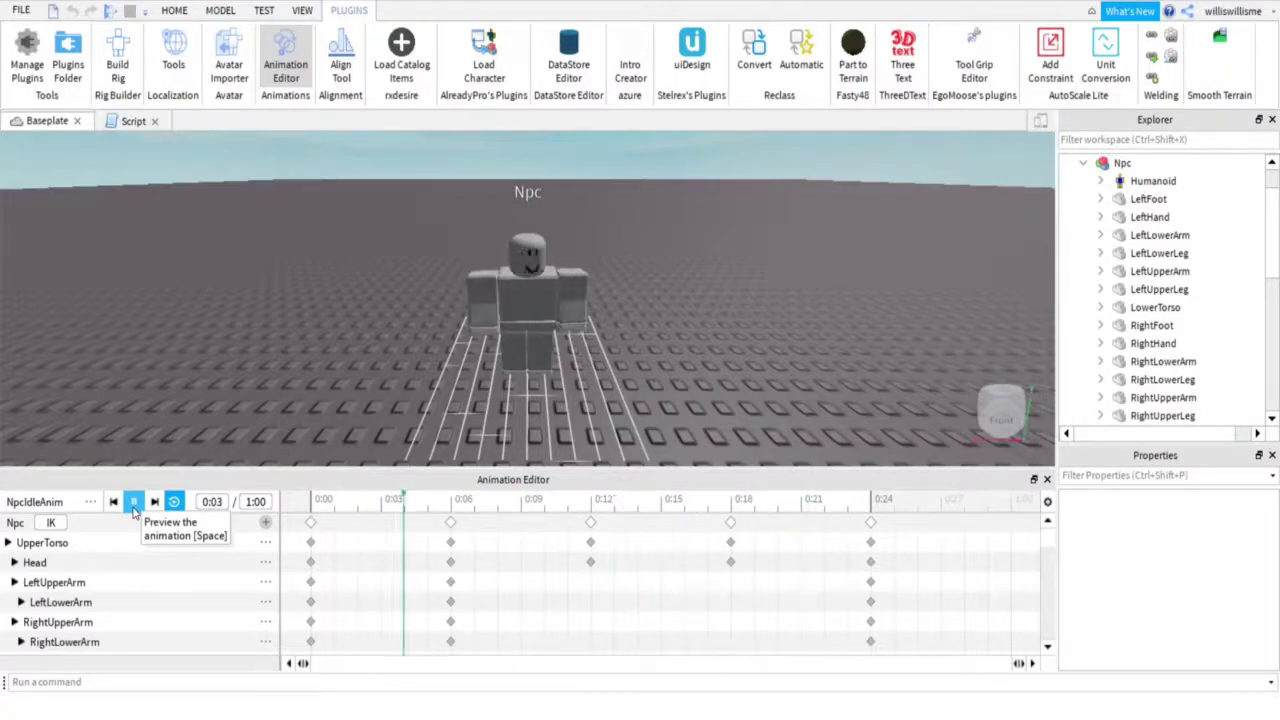
pyautogui.click(133, 501)
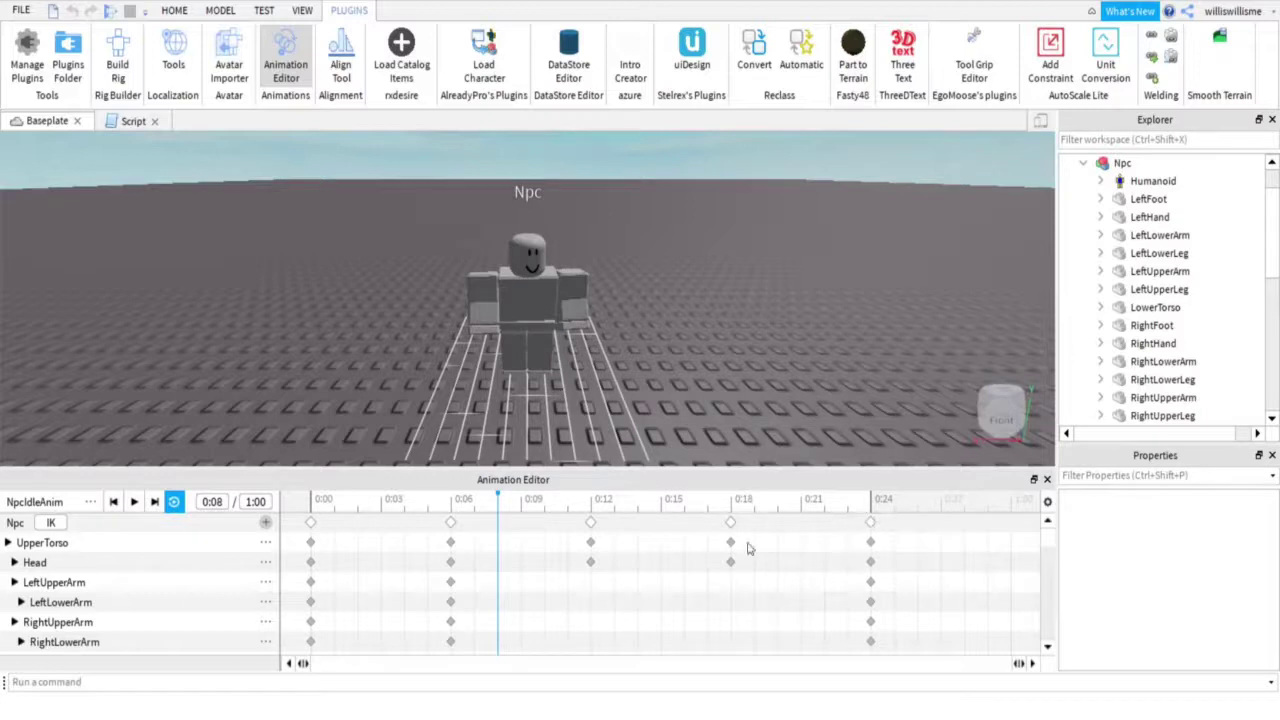
# Move the keyframes at 0:24, 0:18, 0:12 and 0:06 to 1:00, 0:21, 0:14 and 0:08, and preview the slower animation.
pyautogui.moveTo(872, 524); pyautogui.dragTo(1012, 520)
pyautogui.moveTo(729, 522); pyautogui.dragTo(808, 537)
pyautogui.moveTo(591, 523); pyautogui.dragTo(637, 527)
pyautogui.moveTo(450, 529); pyautogui.dragTo(489, 535)
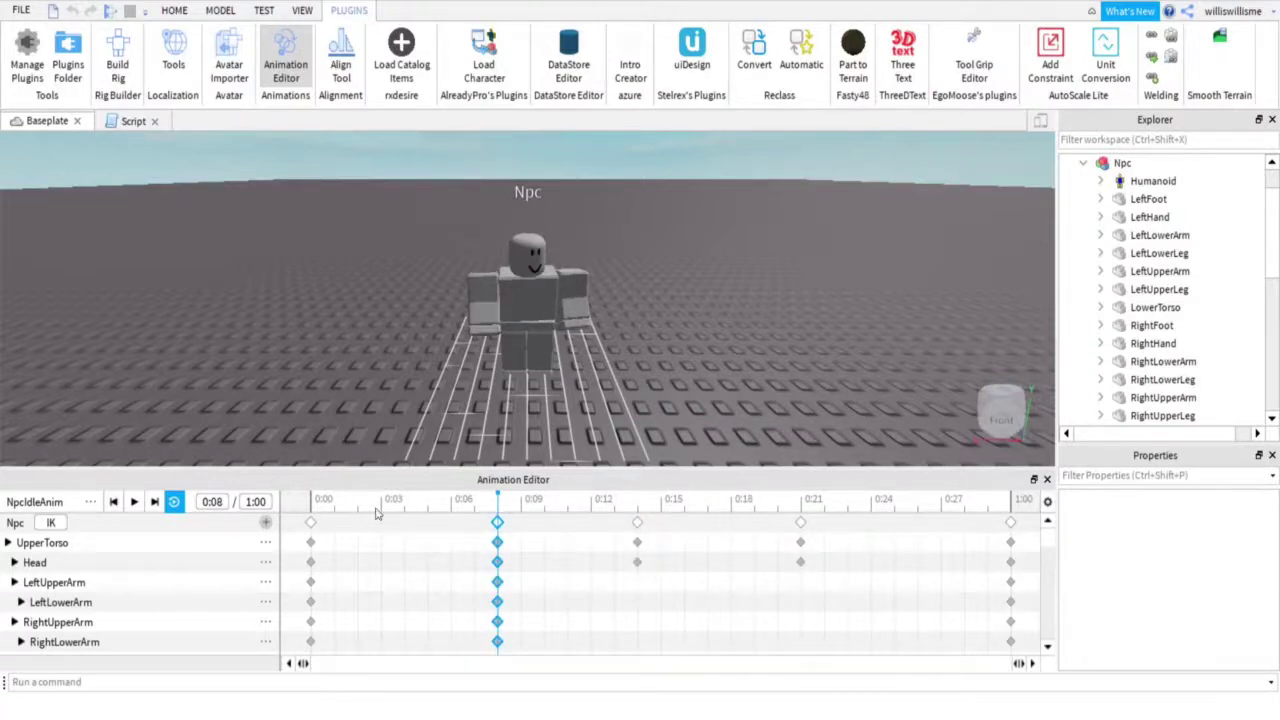
pyautogui.moveTo(377, 509); pyautogui.dragTo(66, 563)
pyautogui.click(133, 501)
pyautogui.click(133, 501)
# Pose the Npc's left upper and lower arm with a slight rotation at 0:21.
pyautogui.rightClick(497, 522)
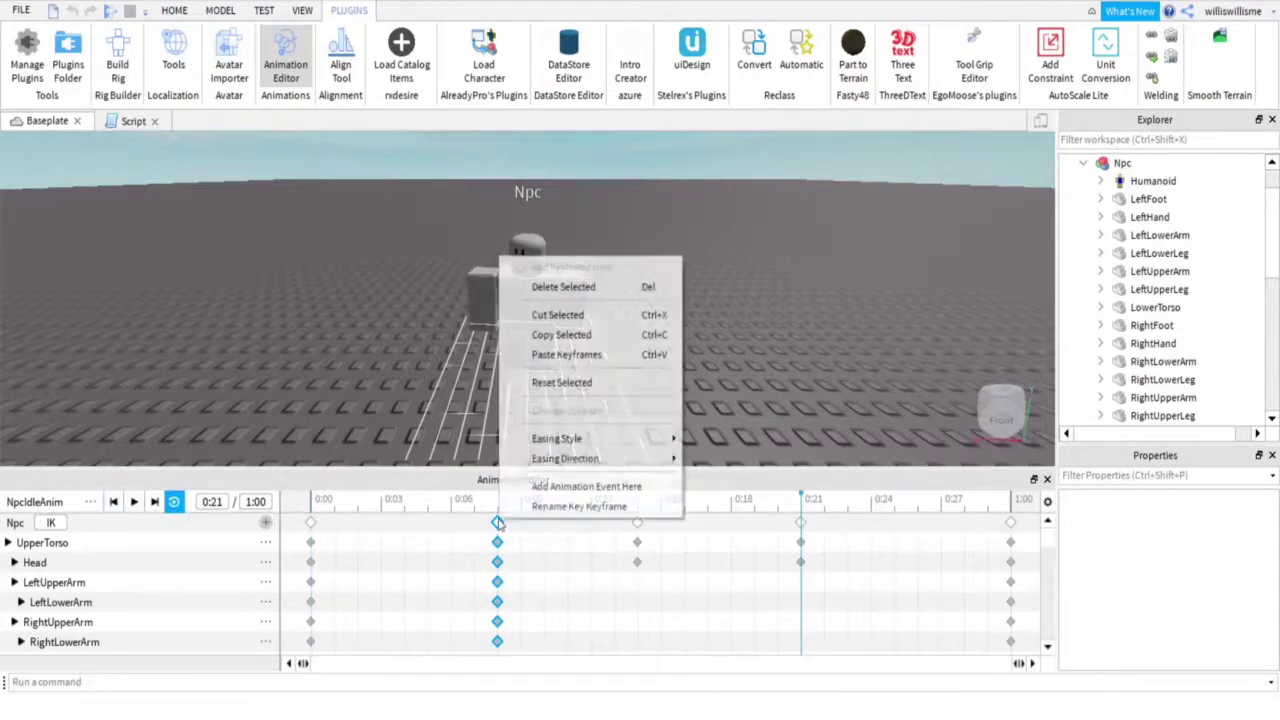
pyautogui.click(571, 335)
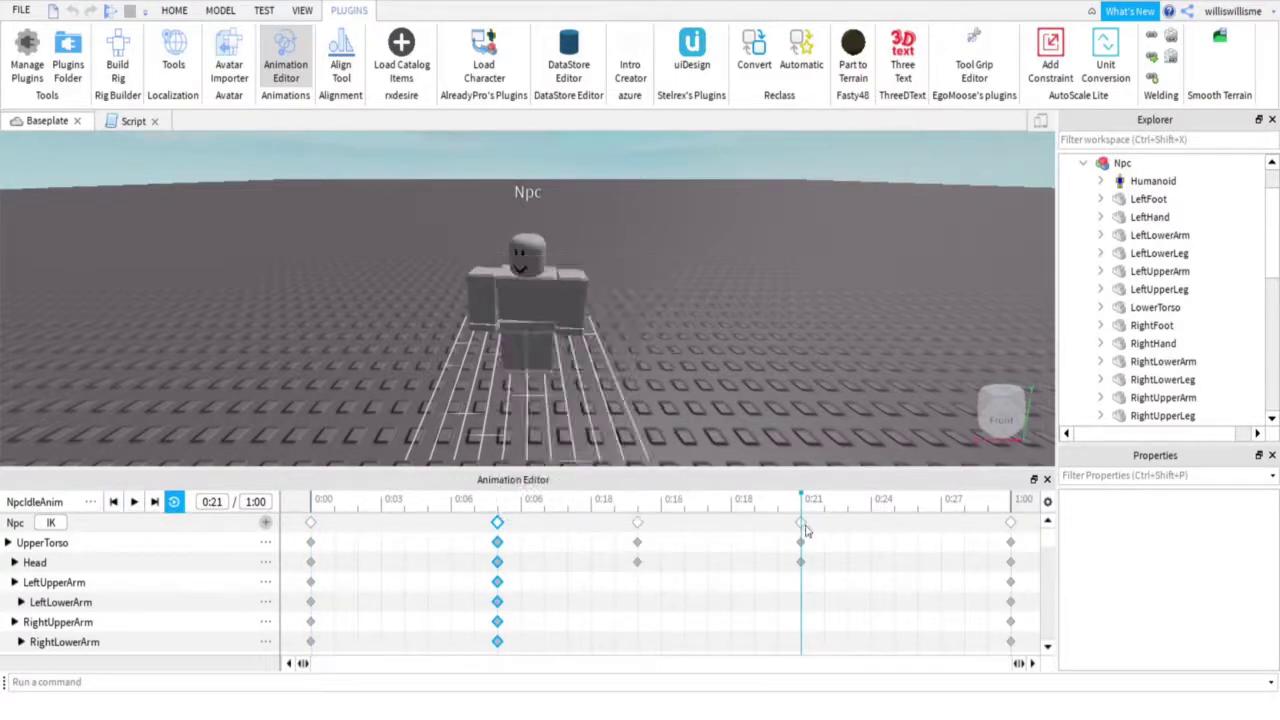
pyautogui.click(512, 334)
pyautogui.moveTo(512, 334); pyautogui.dragTo(654, 297, button='right')
pyautogui.click(553, 306)
pyautogui.moveTo(654, 297); pyautogui.dragTo(663, 323)
pyautogui.click(565, 317)
pyautogui.click(570, 298)
pyautogui.click(555, 322)
# Pose the Npc's right upper and lower arm at 0:21 to match the left arm.
pyautogui.moveTo(552, 357); pyautogui.dragTo(497, 349, button='right')
pyautogui.click(491, 309)
pyautogui.click(492, 328)
pyautogui.click(494, 300)
pyautogui.click(566, 287)
pyautogui.click(491, 302)
pyautogui.click(572, 274)
pyautogui.moveTo(720, 307); pyautogui.dragTo(572, 273, button='right')
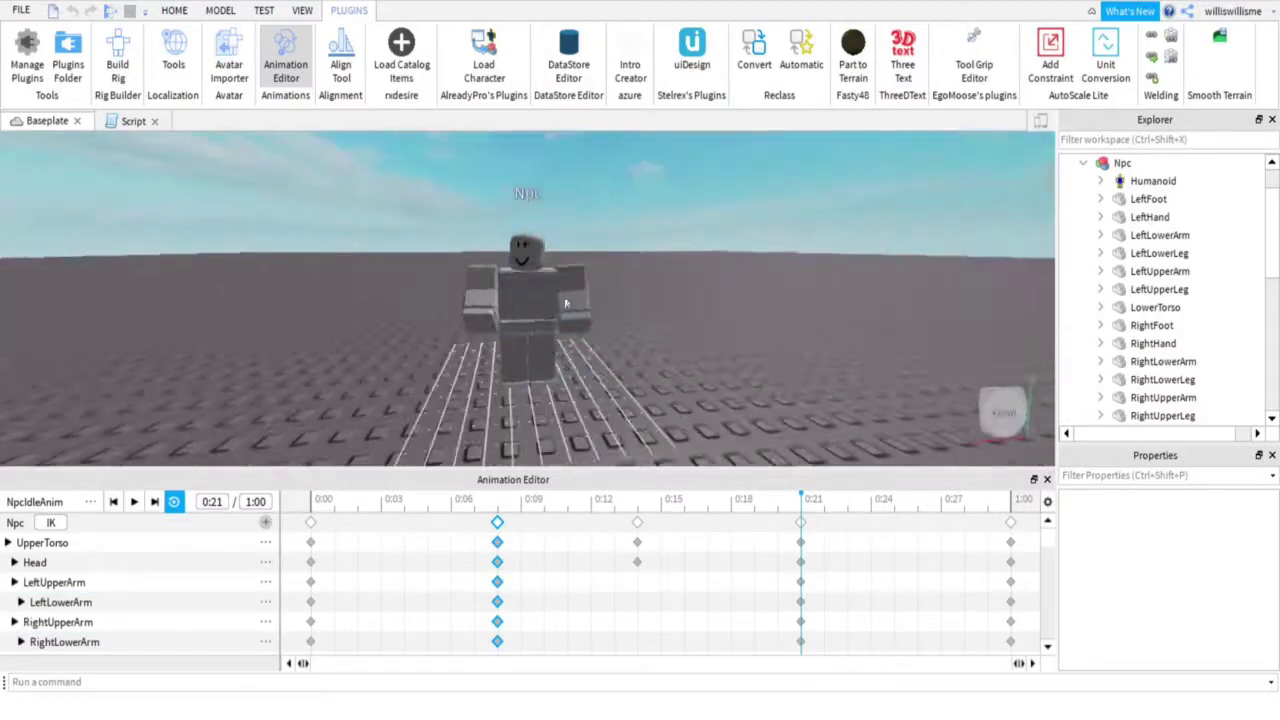
# Fine-tune the rotation of the Npc's left arm at 0:21.
pyautogui.click(572, 305)
pyautogui.moveTo(646, 302); pyautogui.dragTo(662, 308)
pyautogui.moveTo(694, 334); pyautogui.dragTo(694, 372, button='right')
pyautogui.click(572, 305)
pyautogui.moveTo(652, 298); pyautogui.dragTo(634, 289)
# Play the idle animation from 0:00 to check the arm poses at 0:08 and 0:21.
pyautogui.moveTo(378, 480); pyautogui.dragTo(456, 650)
pyautogui.click(113, 501)
pyautogui.moveTo(526, 396); pyautogui.dragTo(494, 393, button='right')
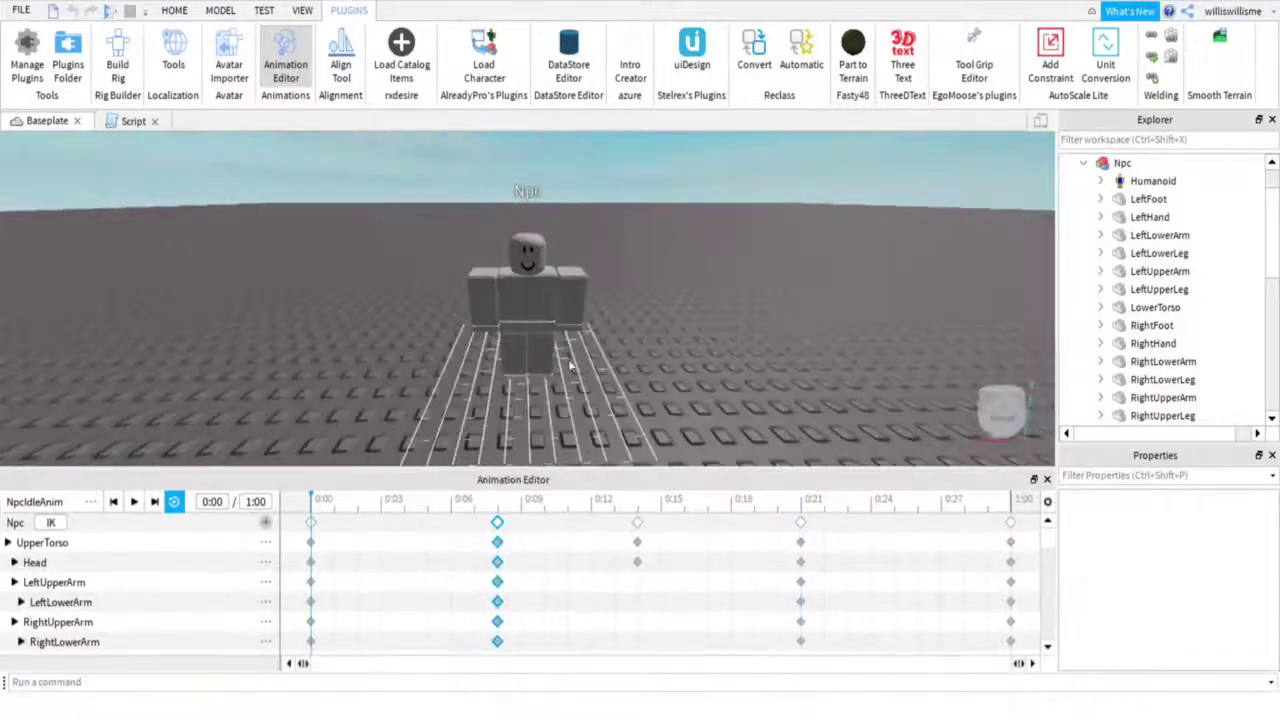
pyautogui.click(134, 502)
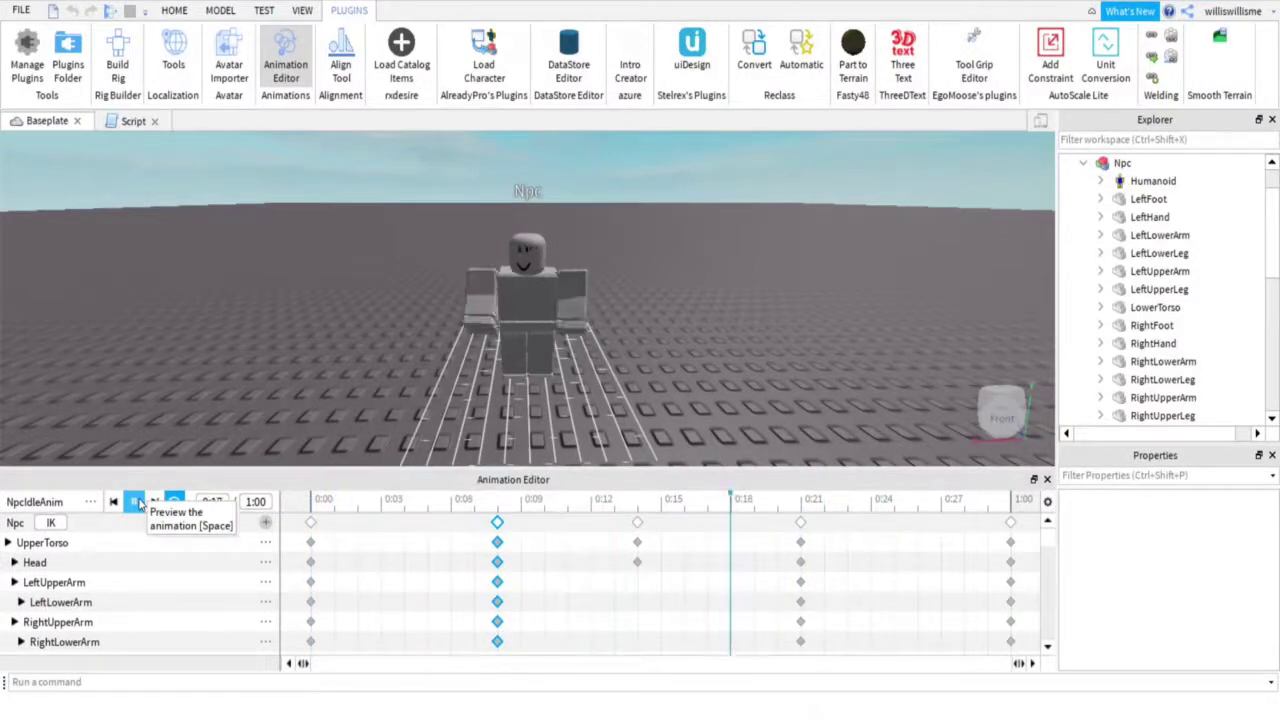
pyautogui.click(137, 502)
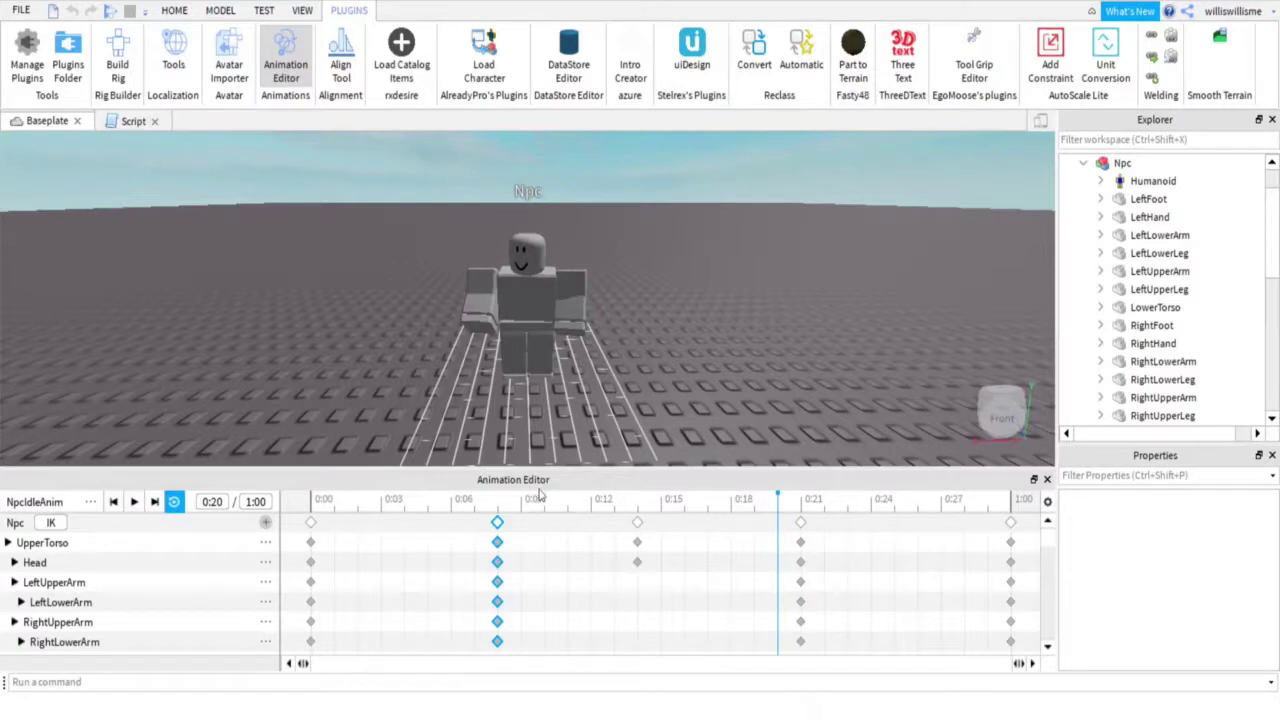
# Export the animation to Roblox with the title NpcIdleAnim, then return to the Baseplate place and close the Animation Editor.
pyautogui.click(91, 501)
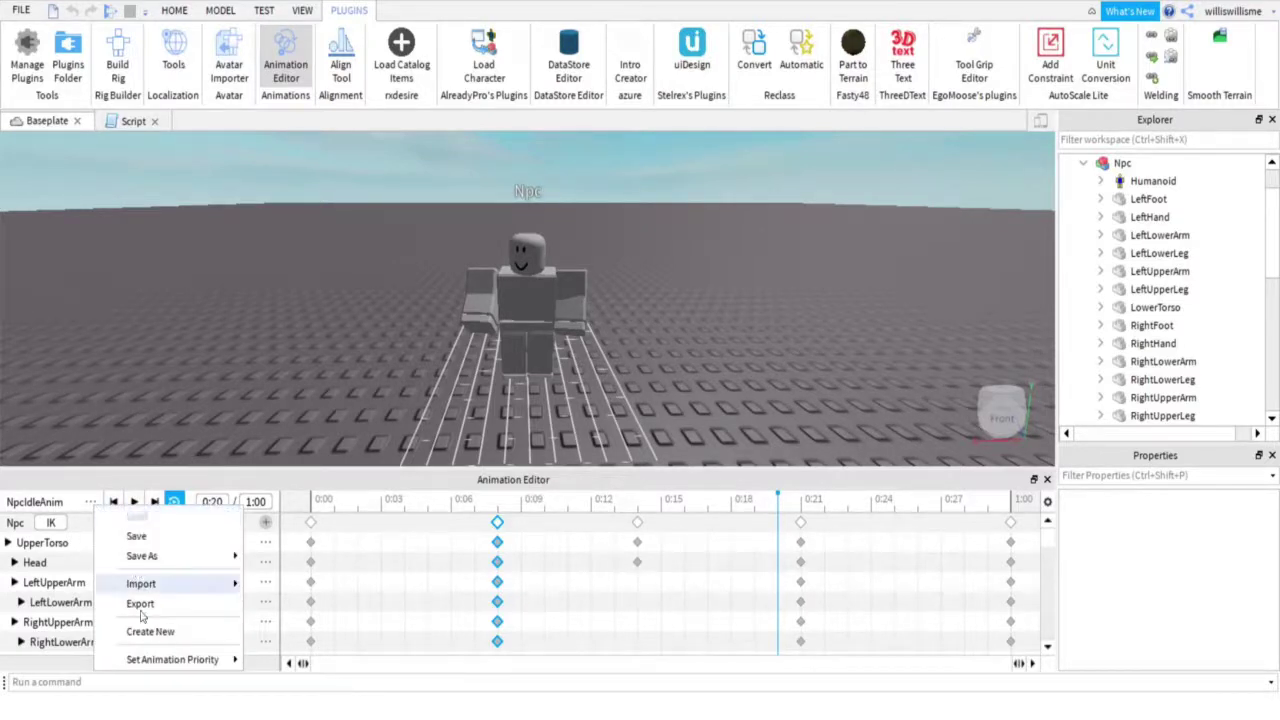
pyautogui.click(141, 604)
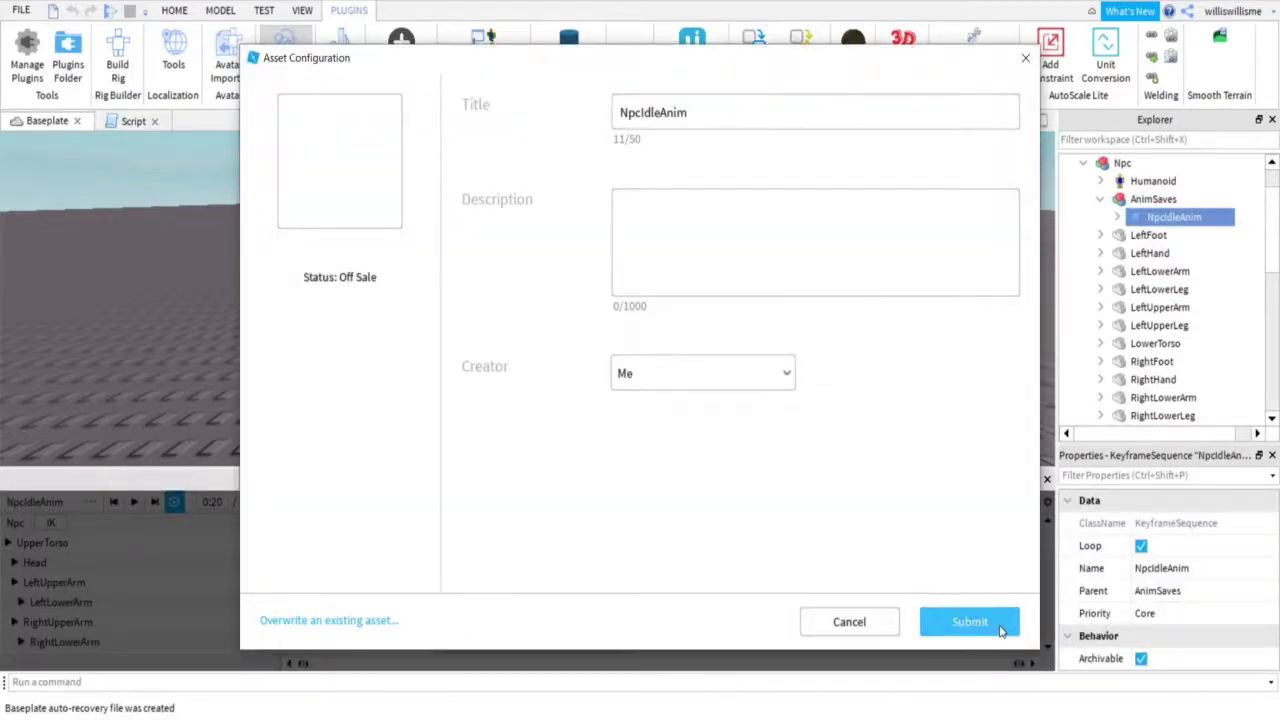
pyautogui.click(969, 622)
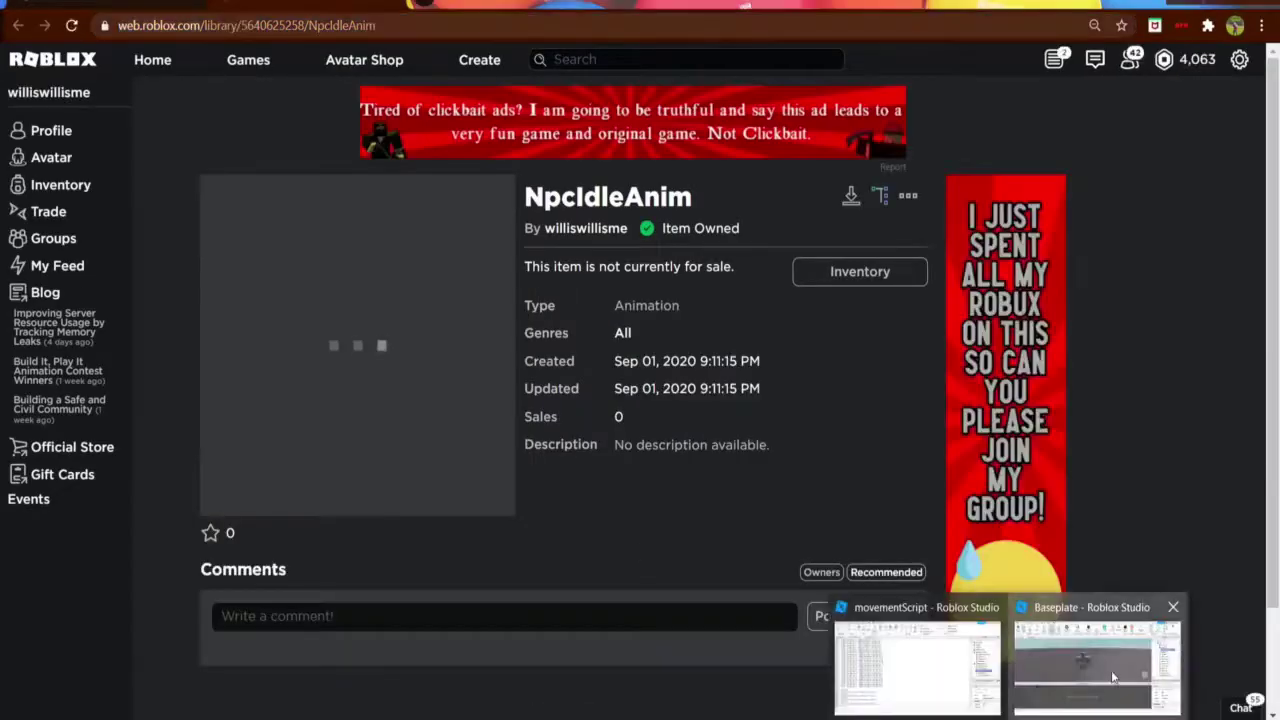
pyautogui.click(1113, 678)
pyautogui.click(1036, 48)
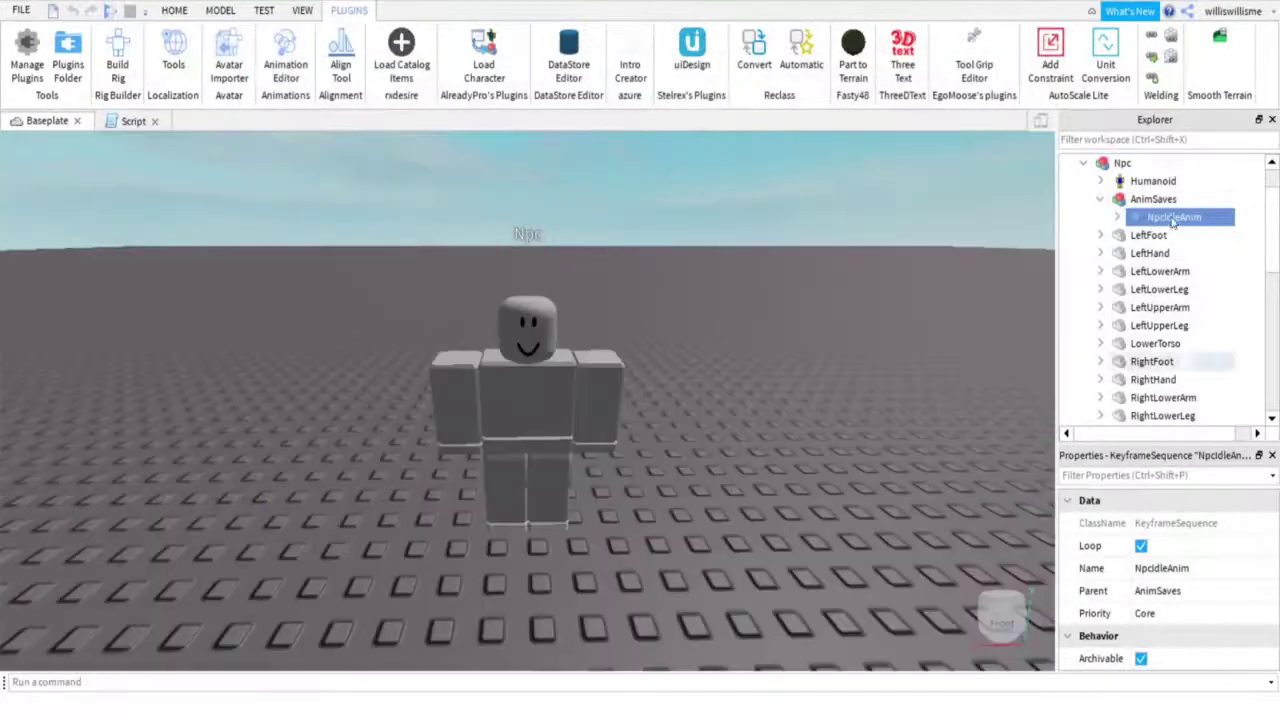
pyautogui.click(1046, 479)
# Delete the AnimSaves model from the Npc.
pyautogui.click(1145, 199)
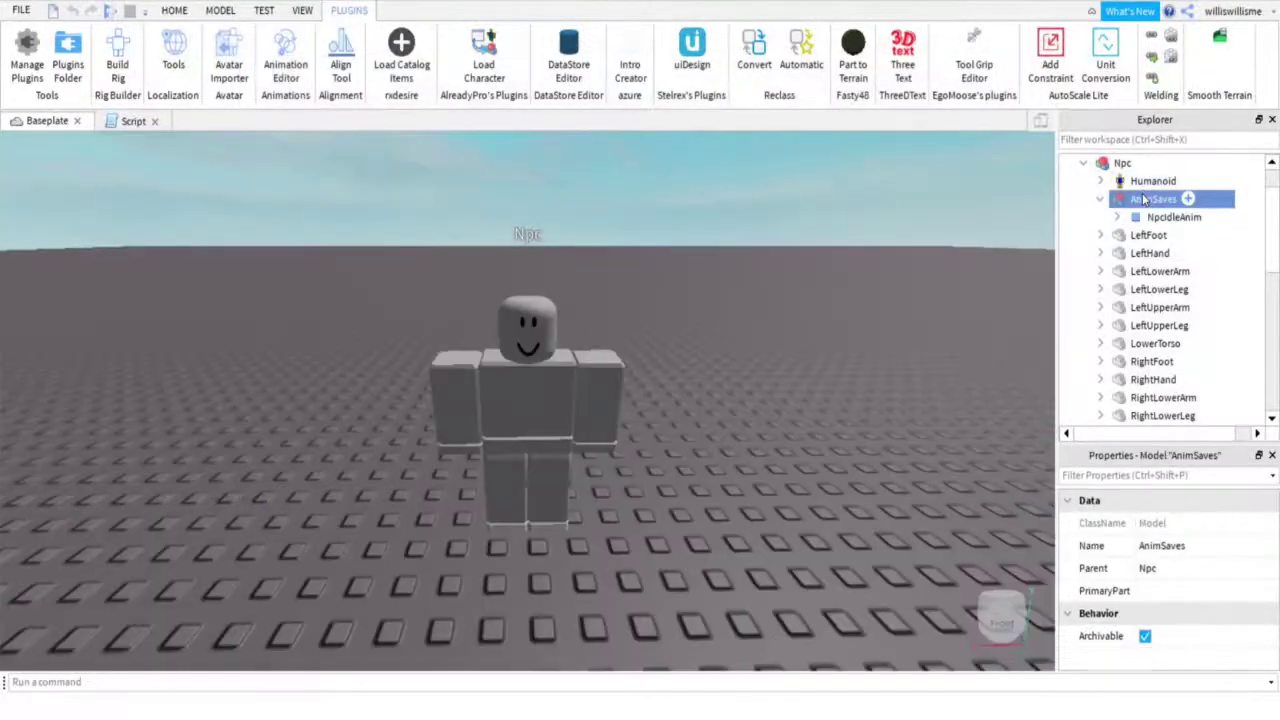
pyautogui.rightClick(1145, 199)
pyautogui.click(1124, 286)
pyautogui.scroll(-5, 1148, 340)
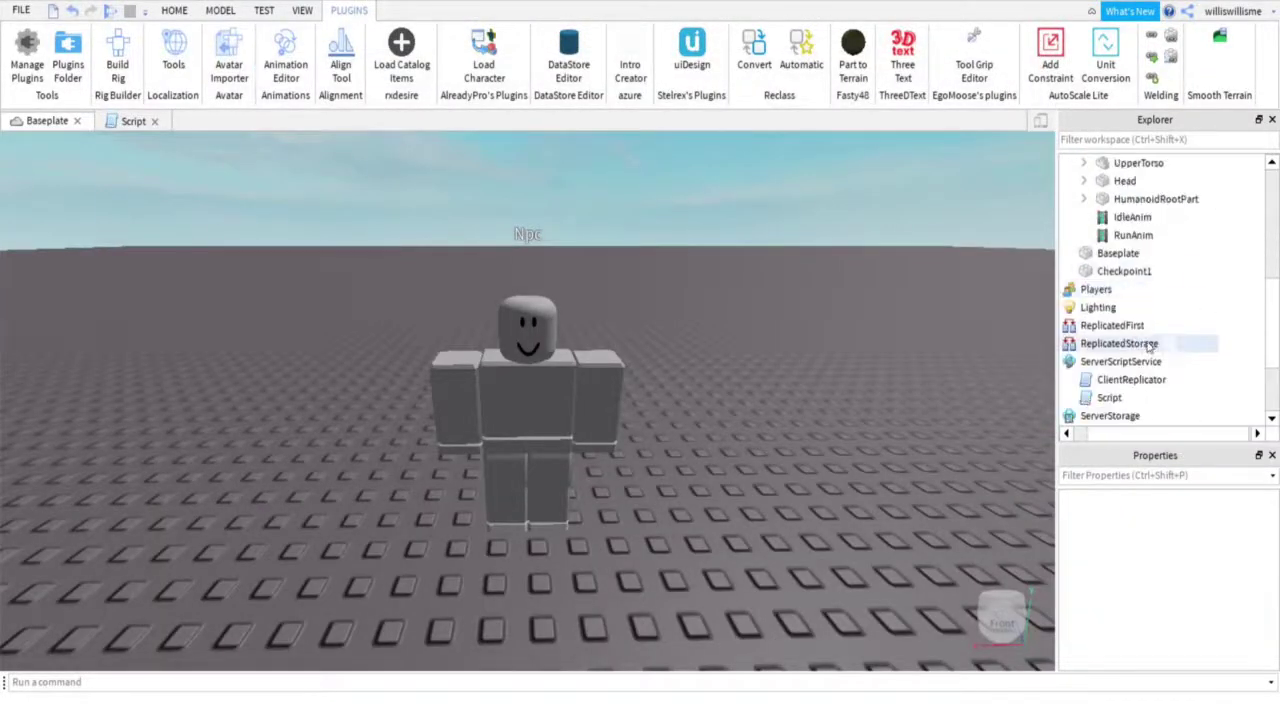
pyautogui.click(1132, 217)
pyautogui.click(1153, 530)
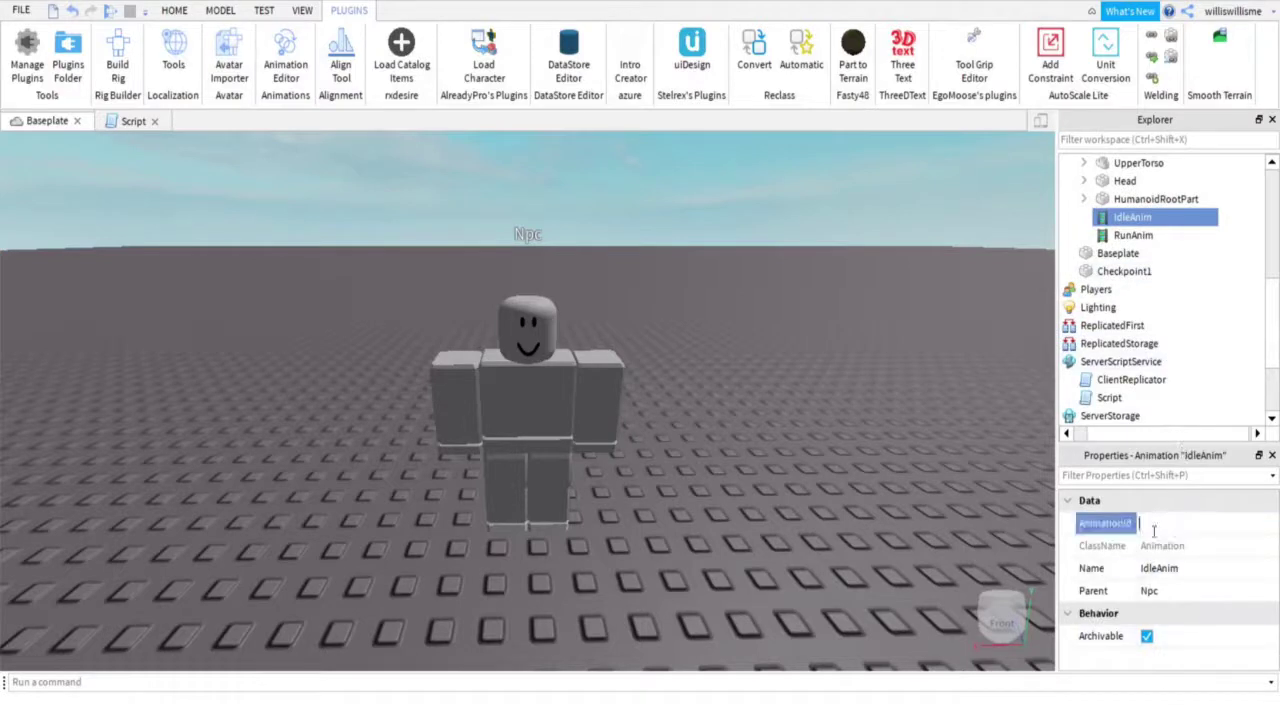
pyautogui.hotkey('ctrl', 'v')
pyautogui.press('Return')
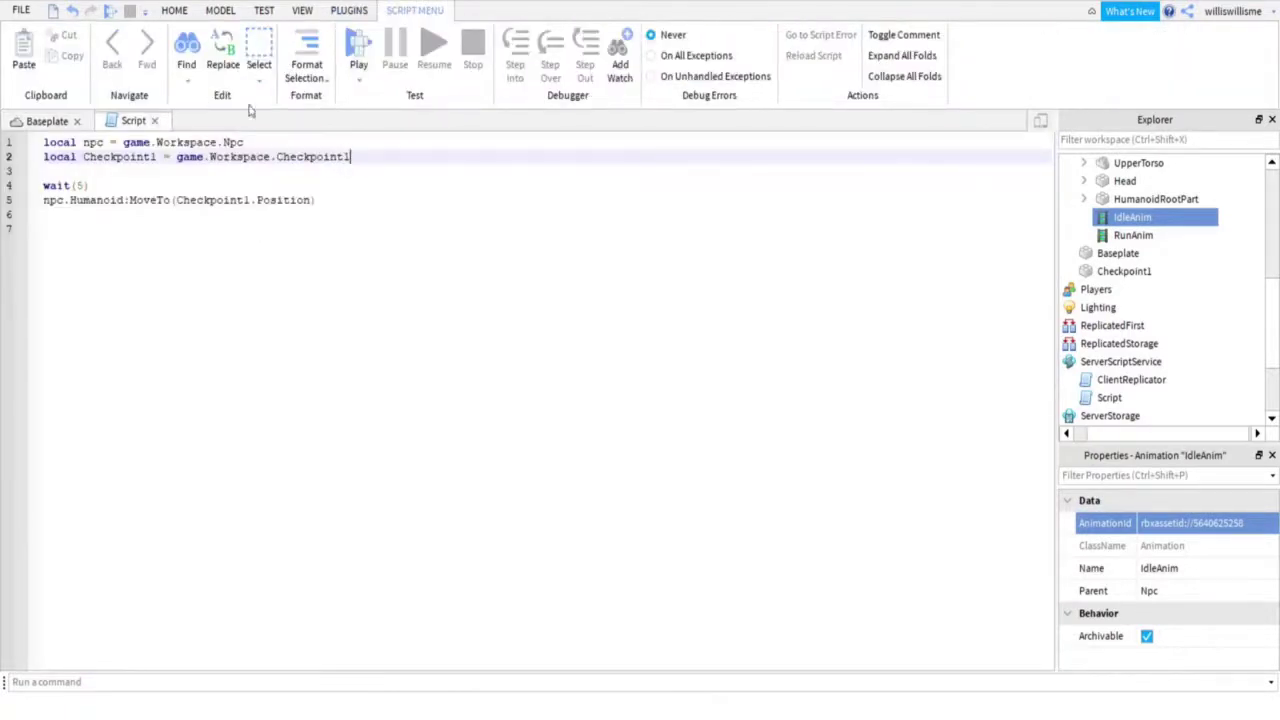
# Add the line "local IdleAnim = game.Workspace.Npc.IdleAnim" to the Script, below the Checkpoint1 variable and separated by a blank line.
pyautogui.click(287, 173)
pyautogui.press('Return')
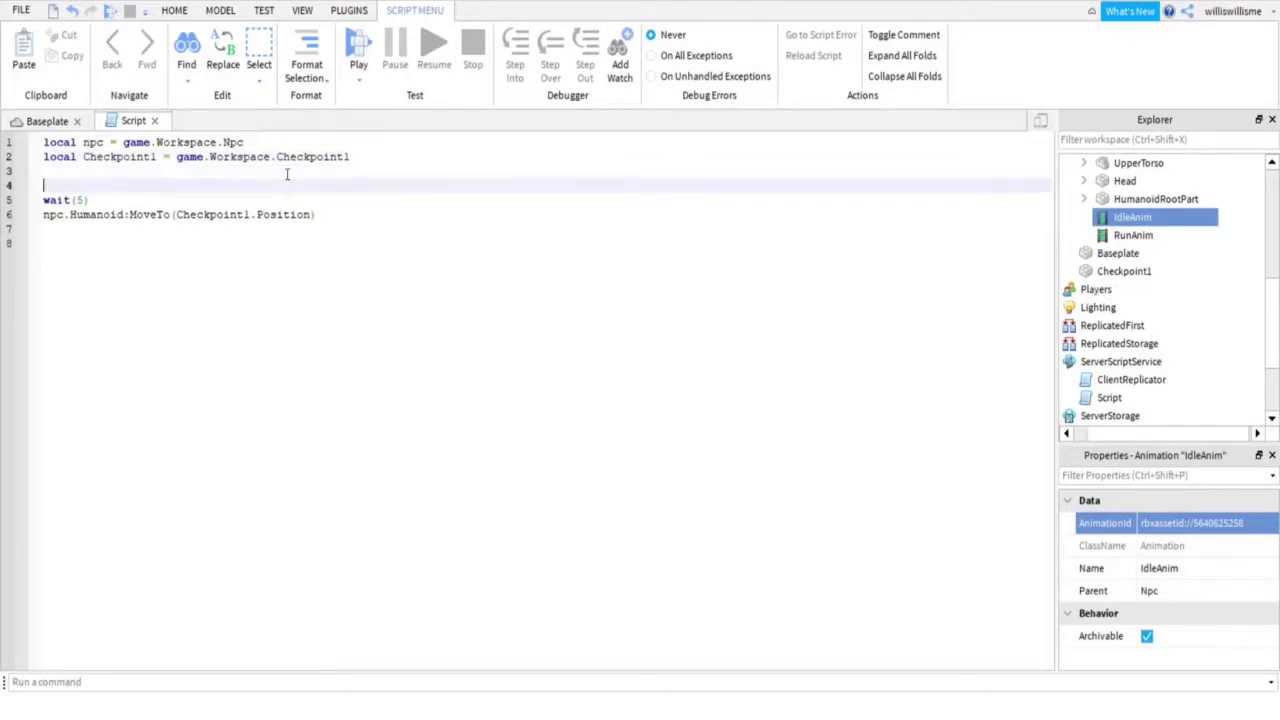
pyautogui.press('Return')
pyautogui.click(287, 174)
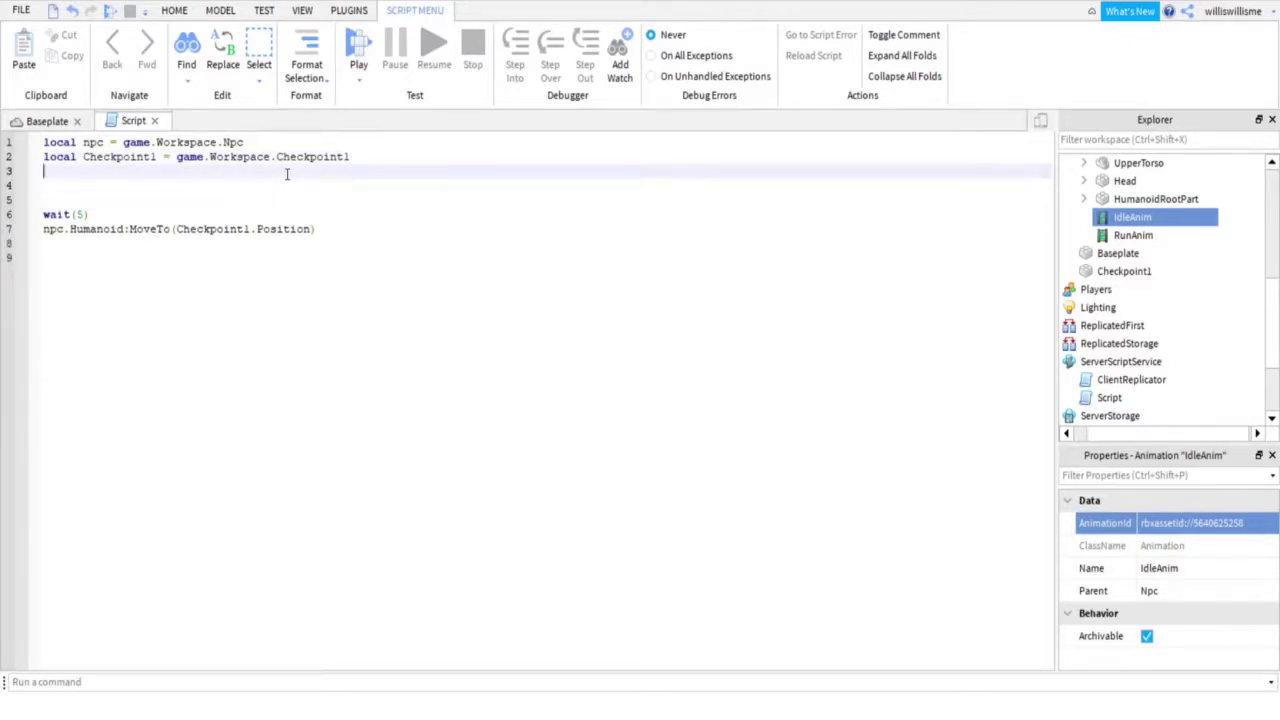
pyautogui.click(278, 197)
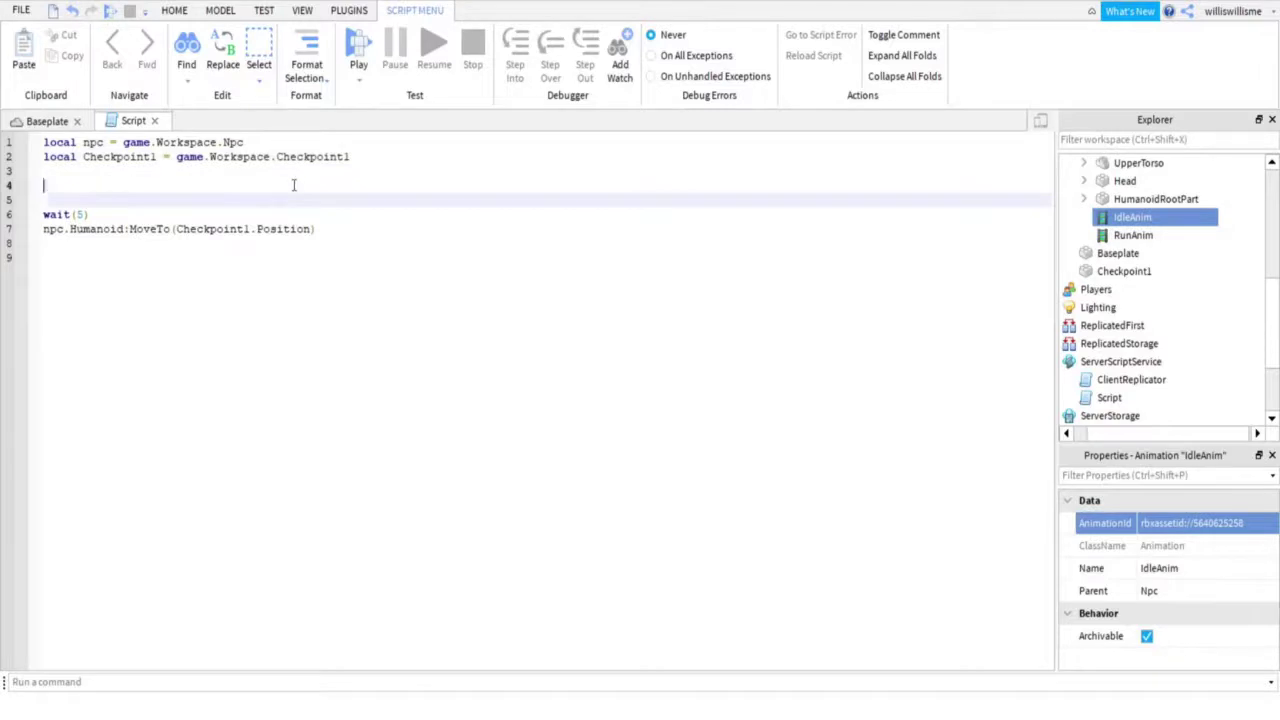
pyautogui.click(294, 185)
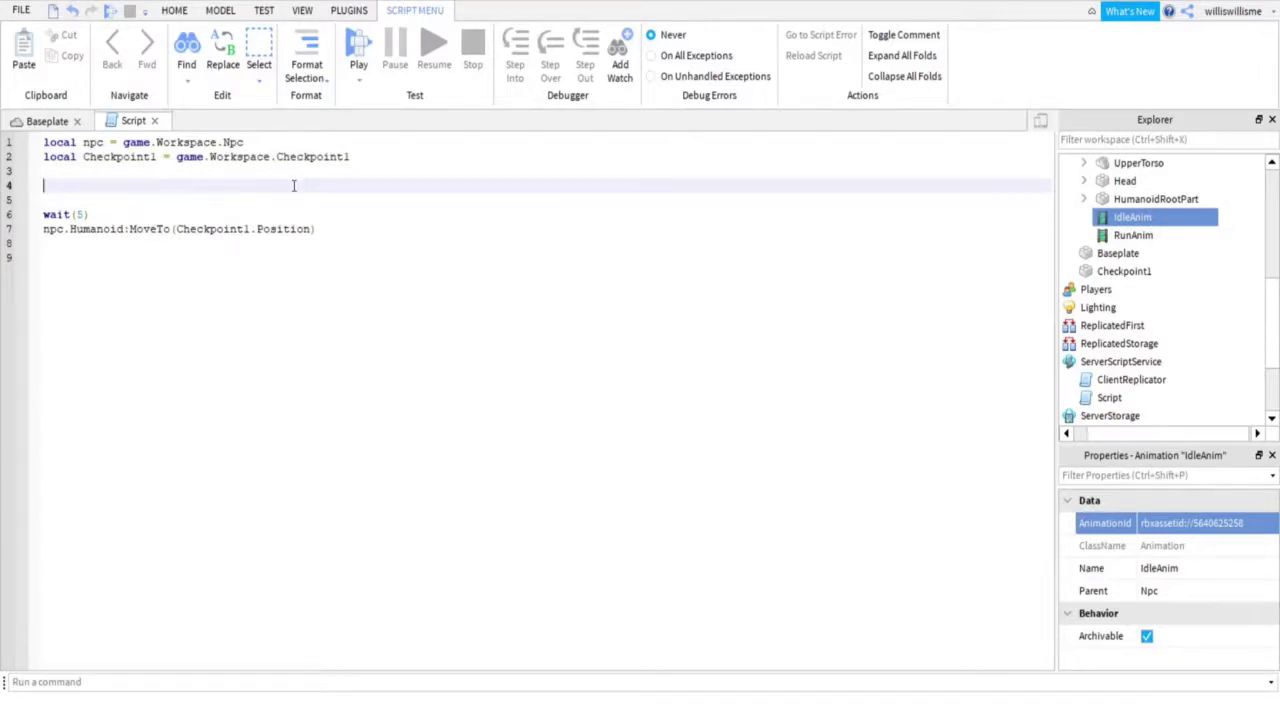
pyautogui.write('local ')
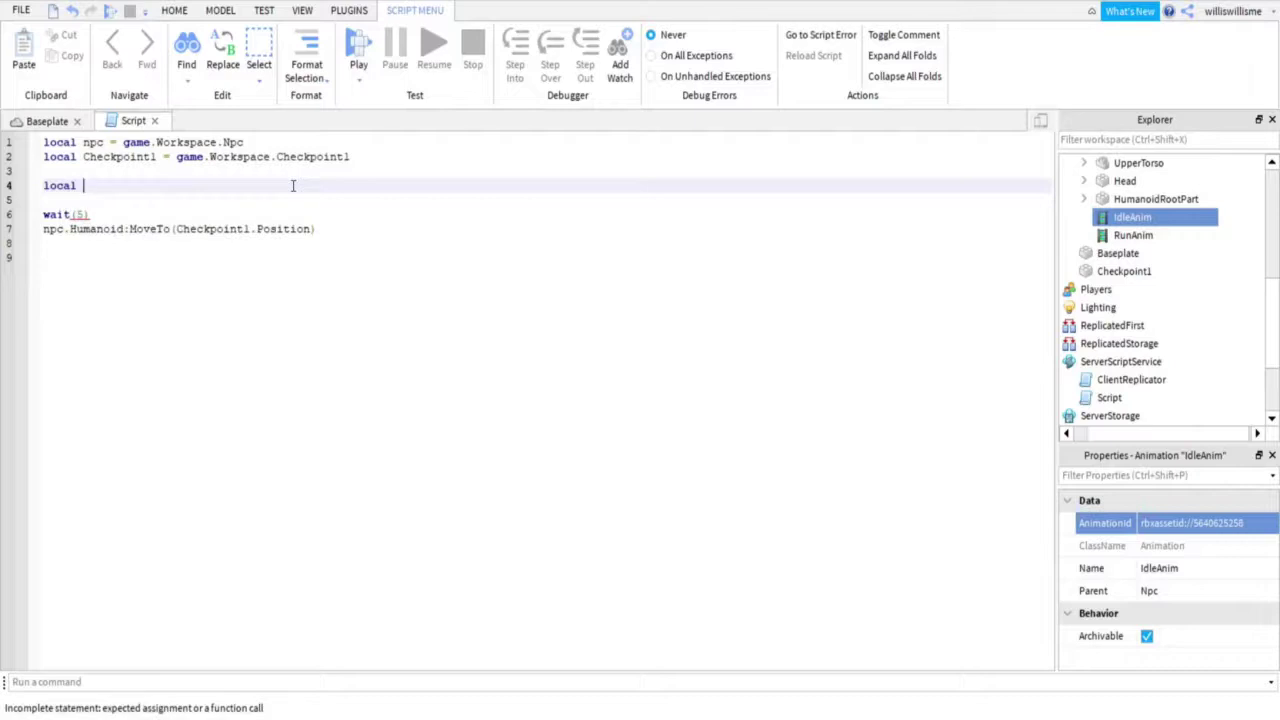
pyautogui.write('IdleAnim')
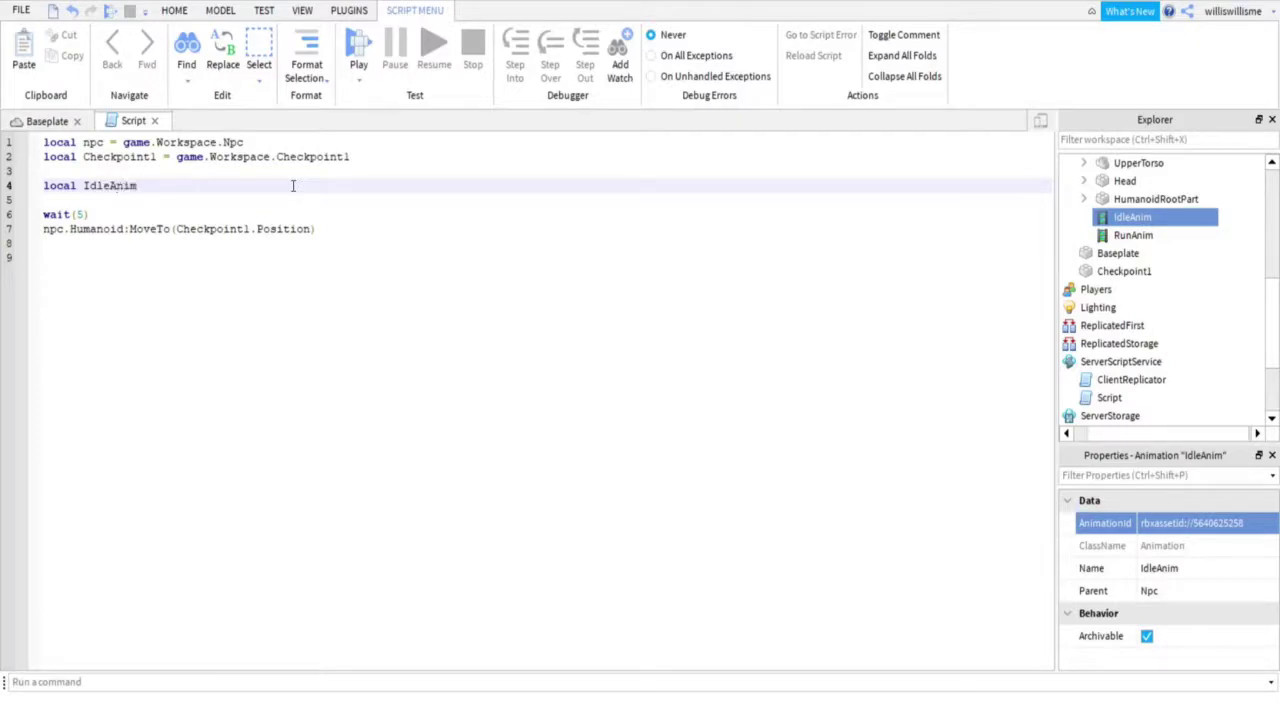
pyautogui.write('= game.Workspace.')
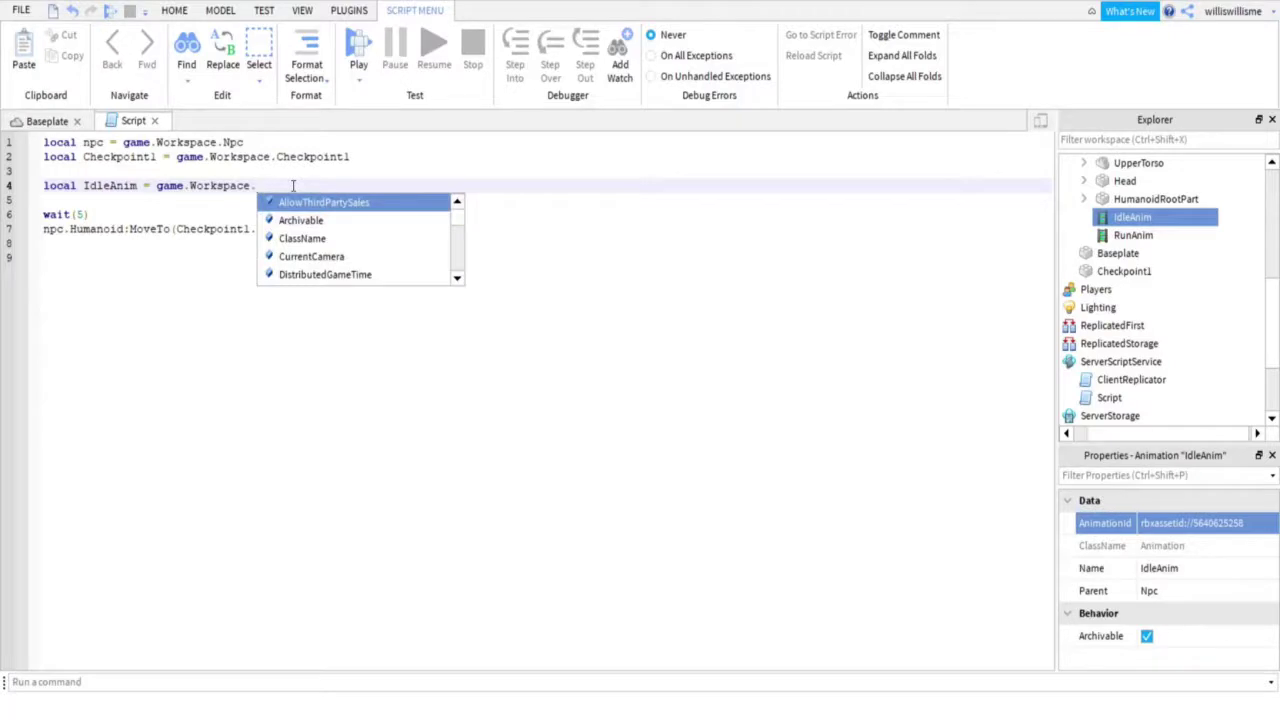
pyautogui.write('Npc')
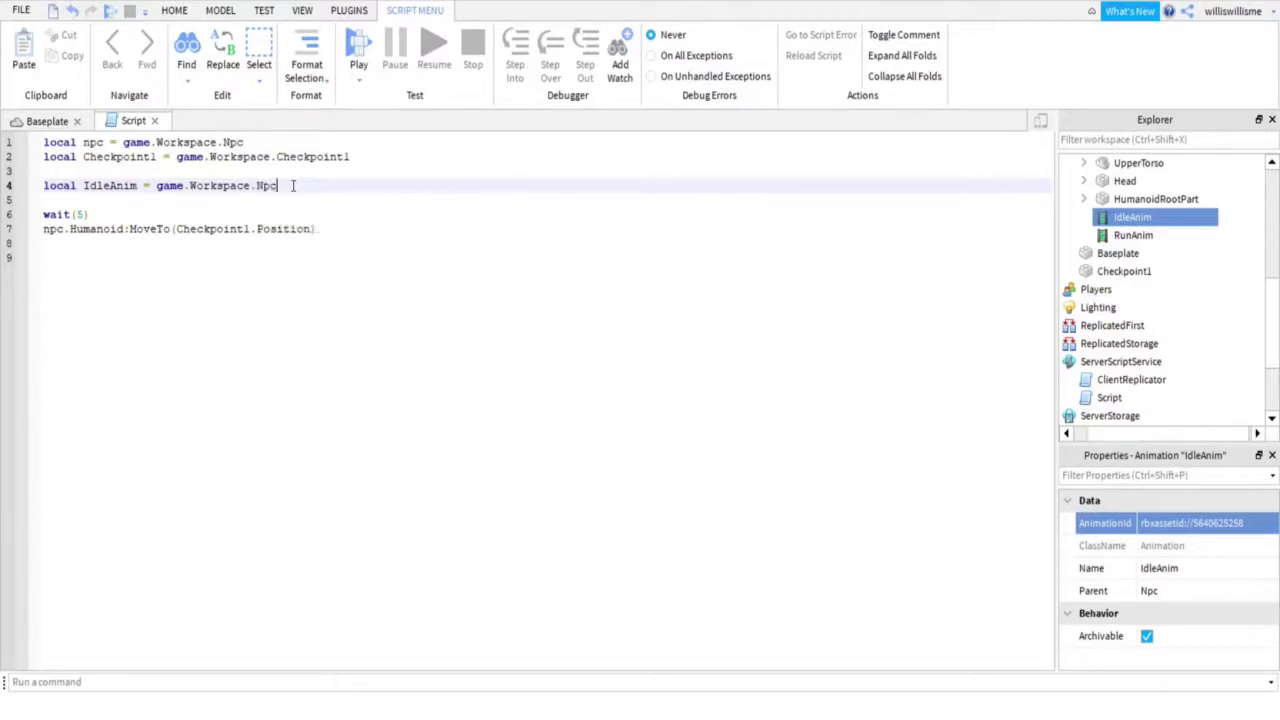
pyautogui.write('.Idl')
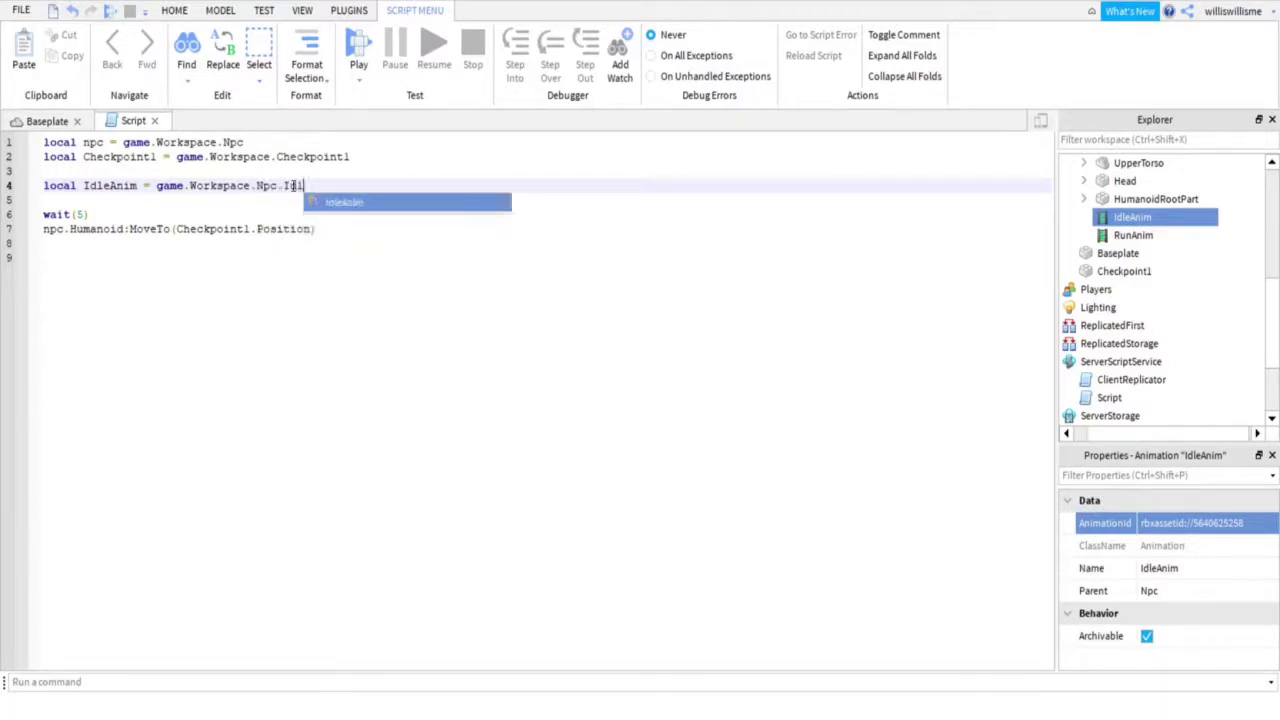
pyautogui.write('eAnim')
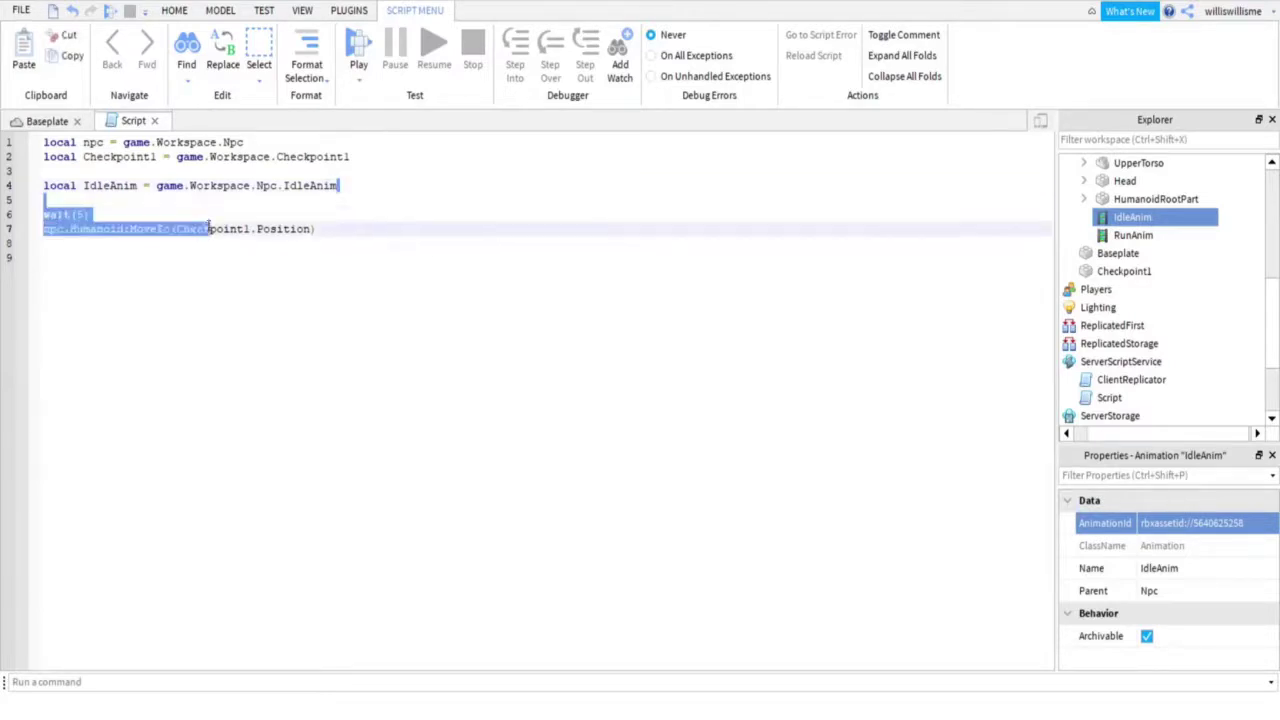
# Duplicate the IdleAnim variable line directly below itself in the Script.
pyautogui.moveTo(200, 229); pyautogui.dragTo(43, 185)
pyautogui.hotkey('ctrl', 'c')
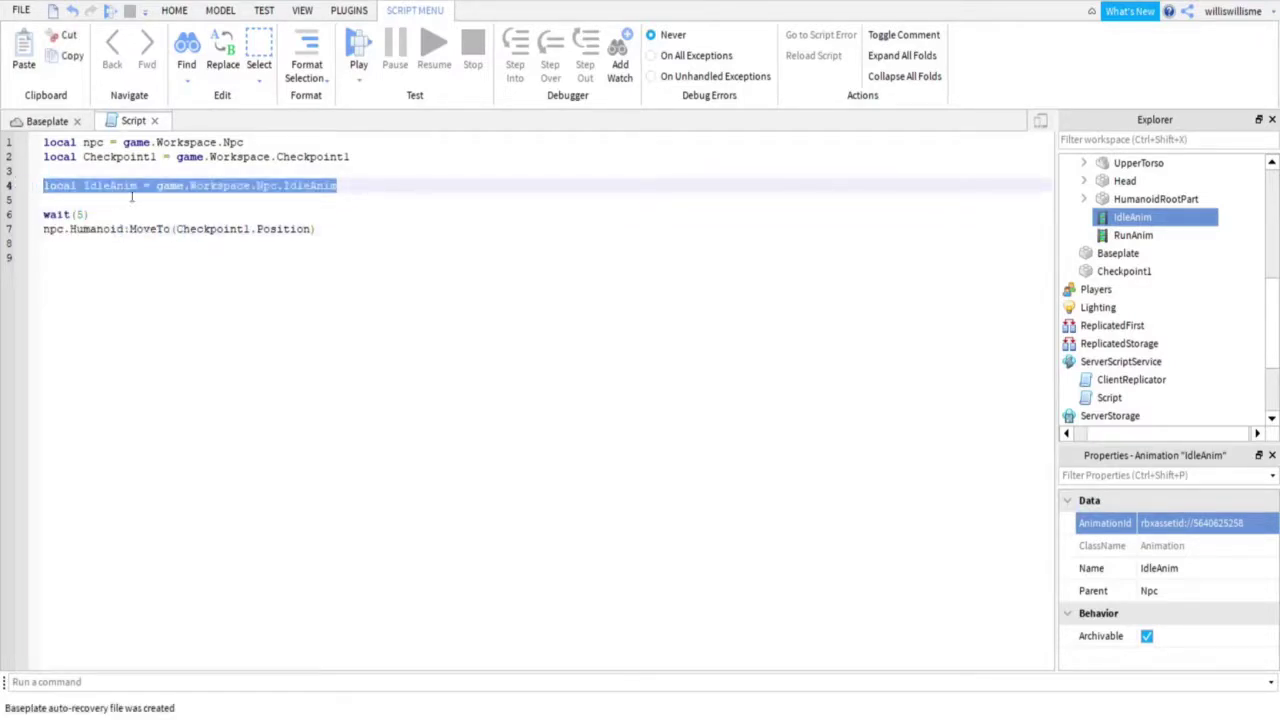
pyautogui.click(257, 199)
pyautogui.press('Return')
pyautogui.click(232, 199)
pyautogui.hotkey('ctrl', 'v')
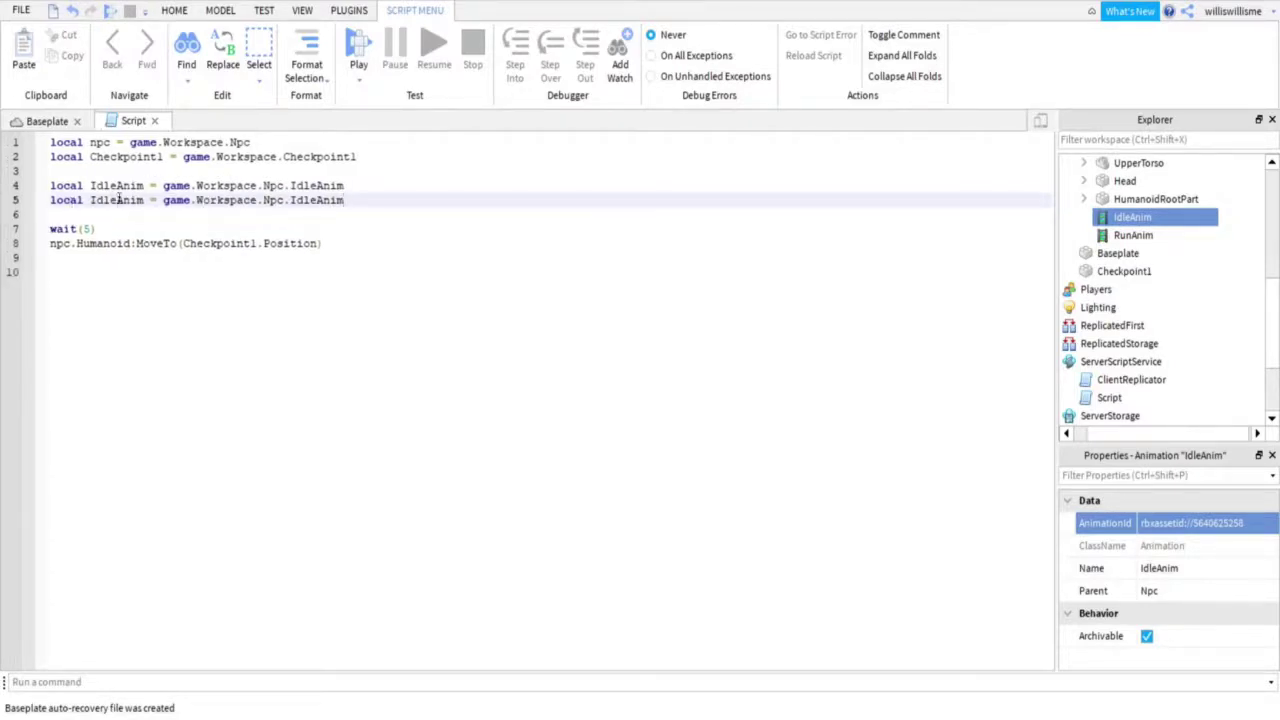
# Change the duplicated line to "local RunAnim = game.Workspace.Npc.RunAnim" and add blank lines below it.
pyautogui.moveTo(118, 200); pyautogui.dragTo(90, 201)
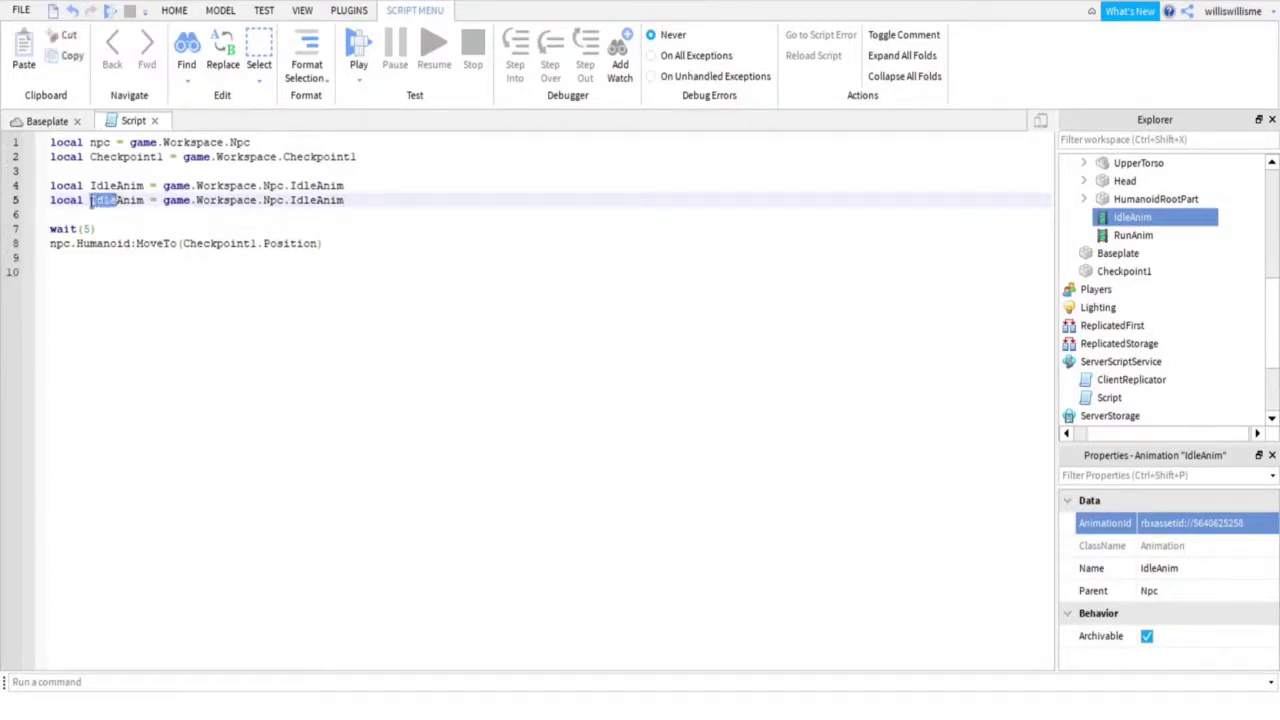
pyautogui.press('BackSpace')
pyautogui.write('Run')
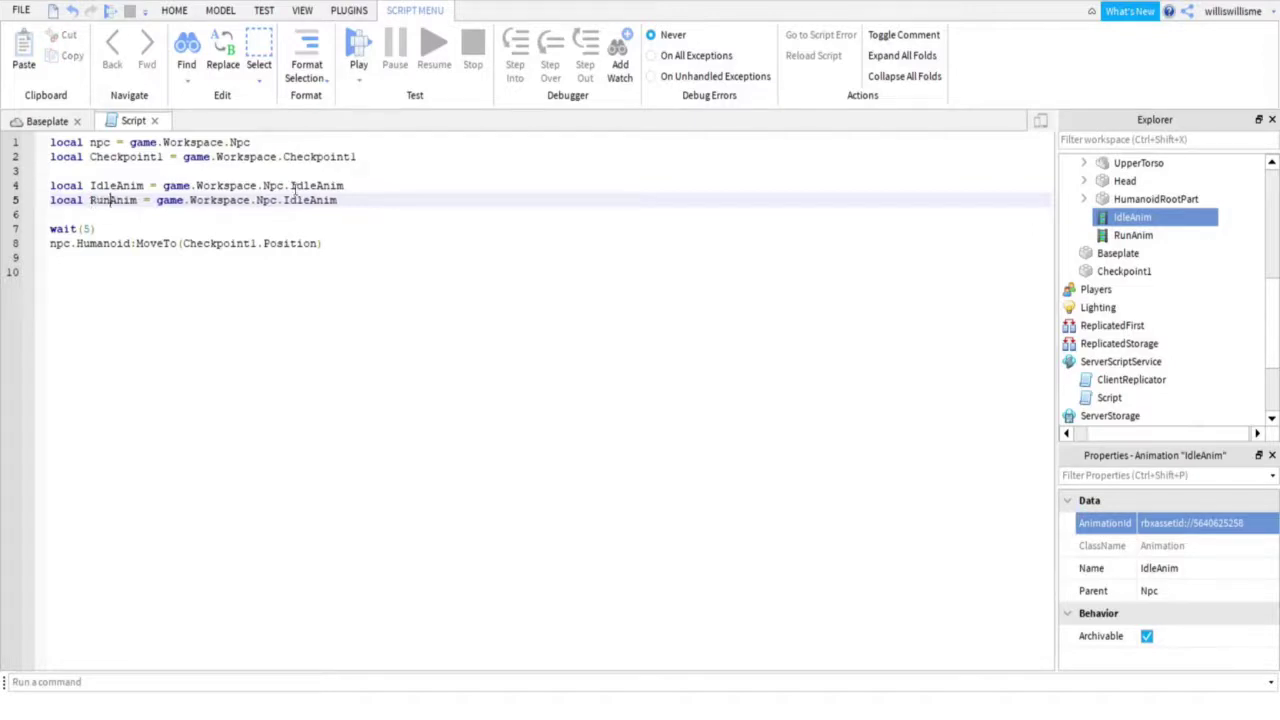
pyautogui.moveTo(283, 200); pyautogui.dragTo(306, 201)
pyautogui.write('Run')
pyautogui.press('End')
pyautogui.press('Return')
pyautogui.press('Return')
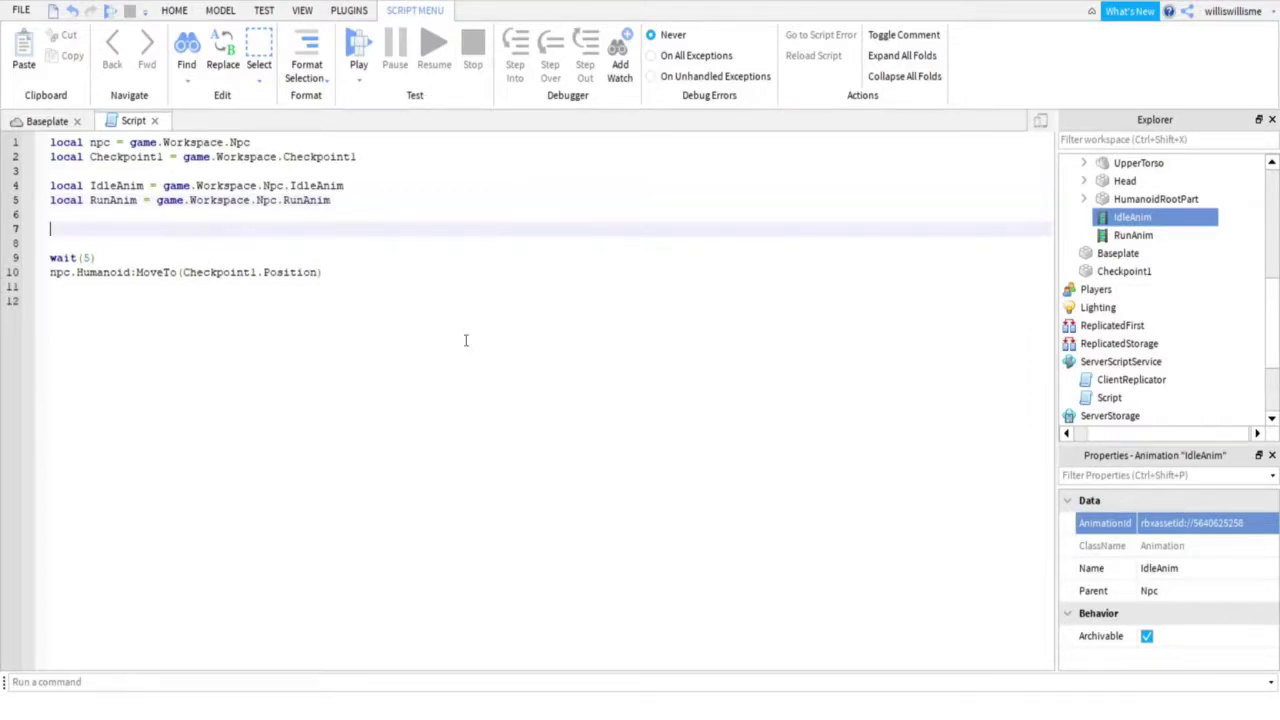
# Add the line "local IdleAnim = npc.Humanoid:LoadAnimation(IdleAnim)" to the Script, below the animation variables and separated by a blank line.
pyautogui.write('l')
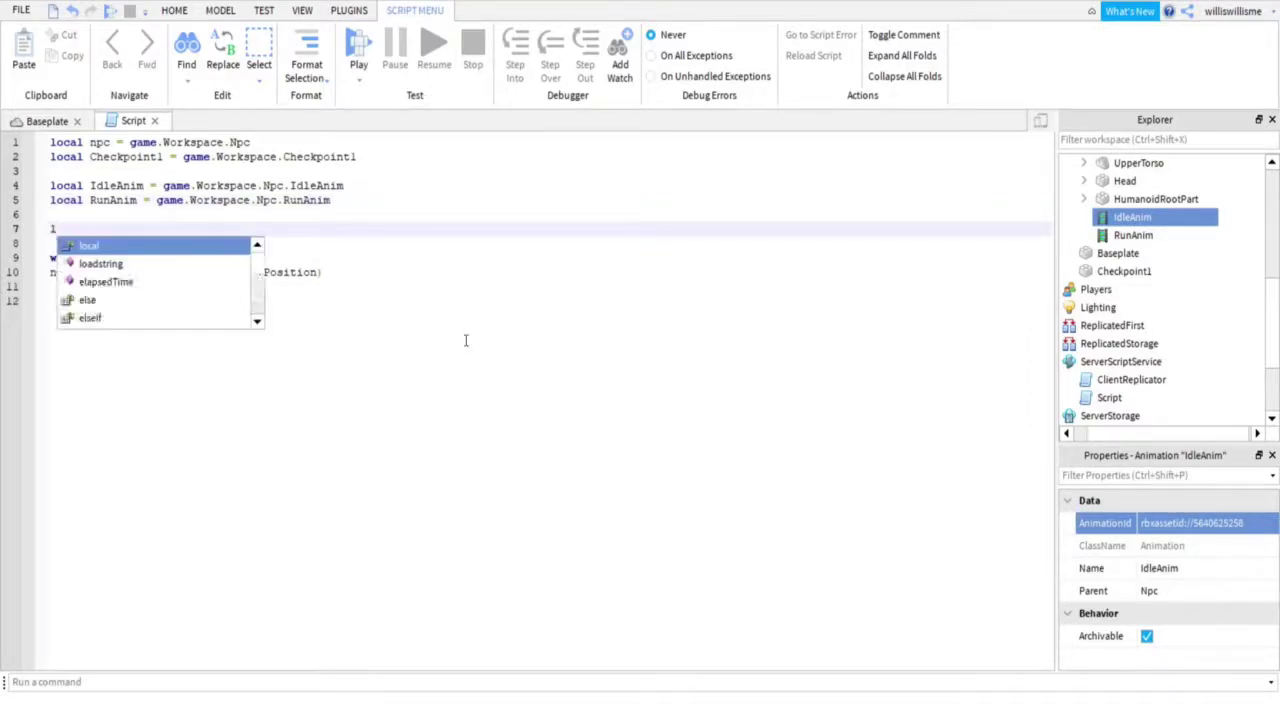
pyautogui.write('ocal IdleAnim')
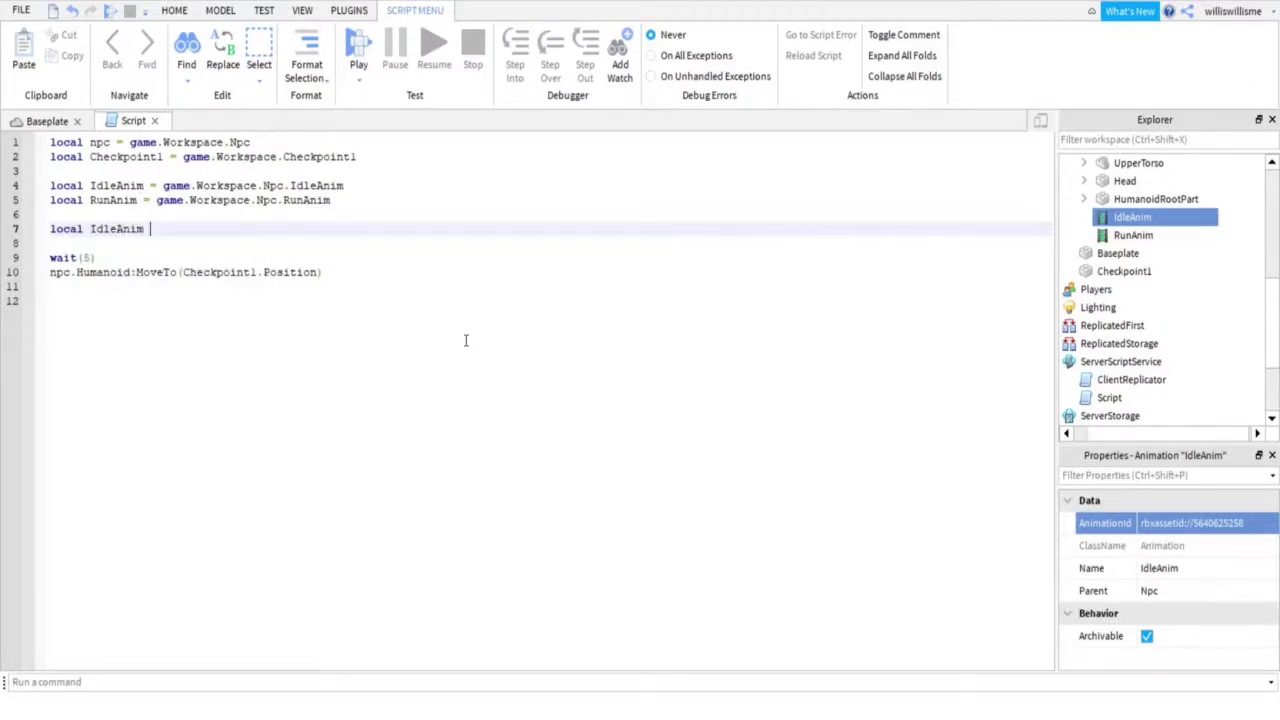
pyautogui.write(' = np')
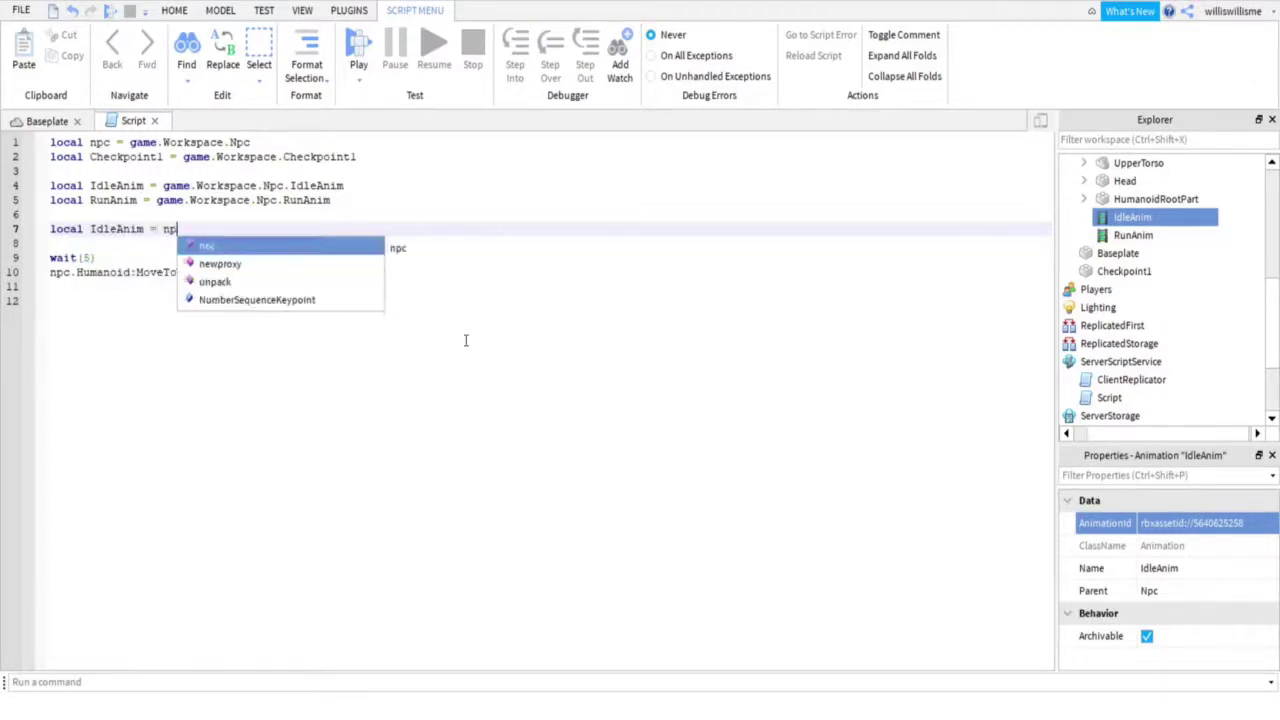
pyautogui.write('c.')
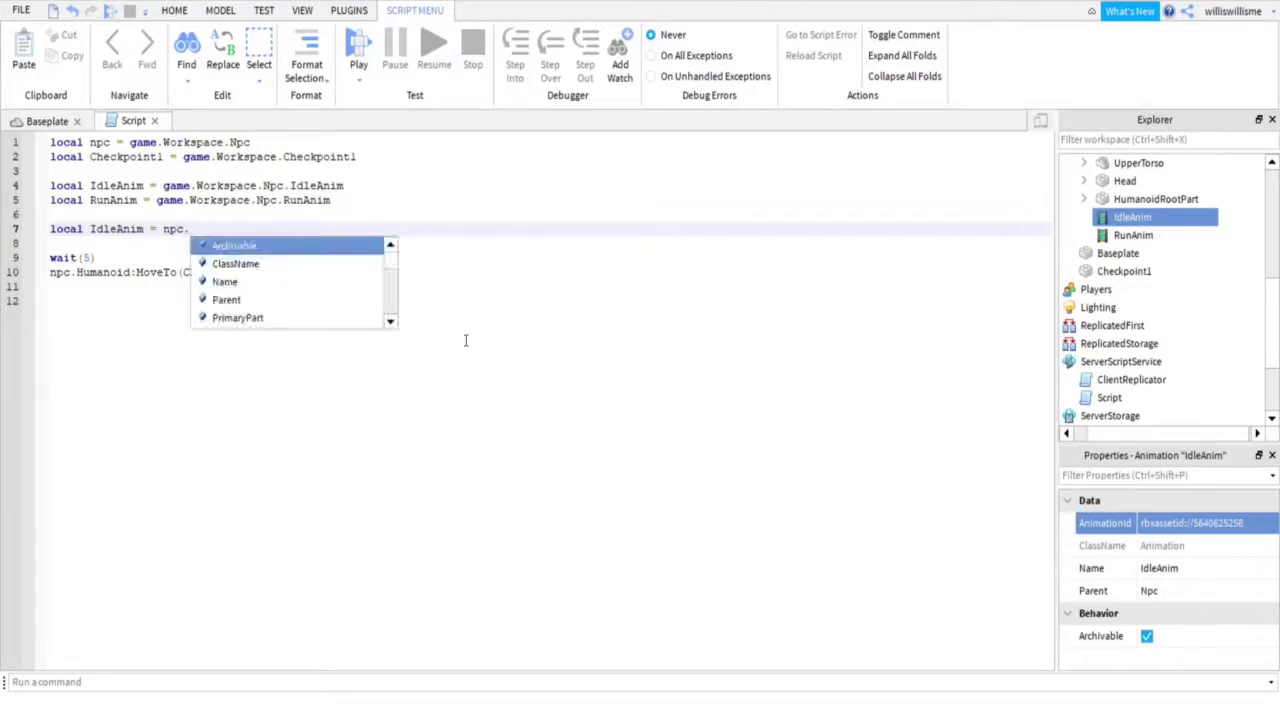
pyautogui.write('Humanoid')
pyautogui.write(':Load')
pyautogui.write('Anim')
pyautogui.press('Tab')
pyautogui.write('()')
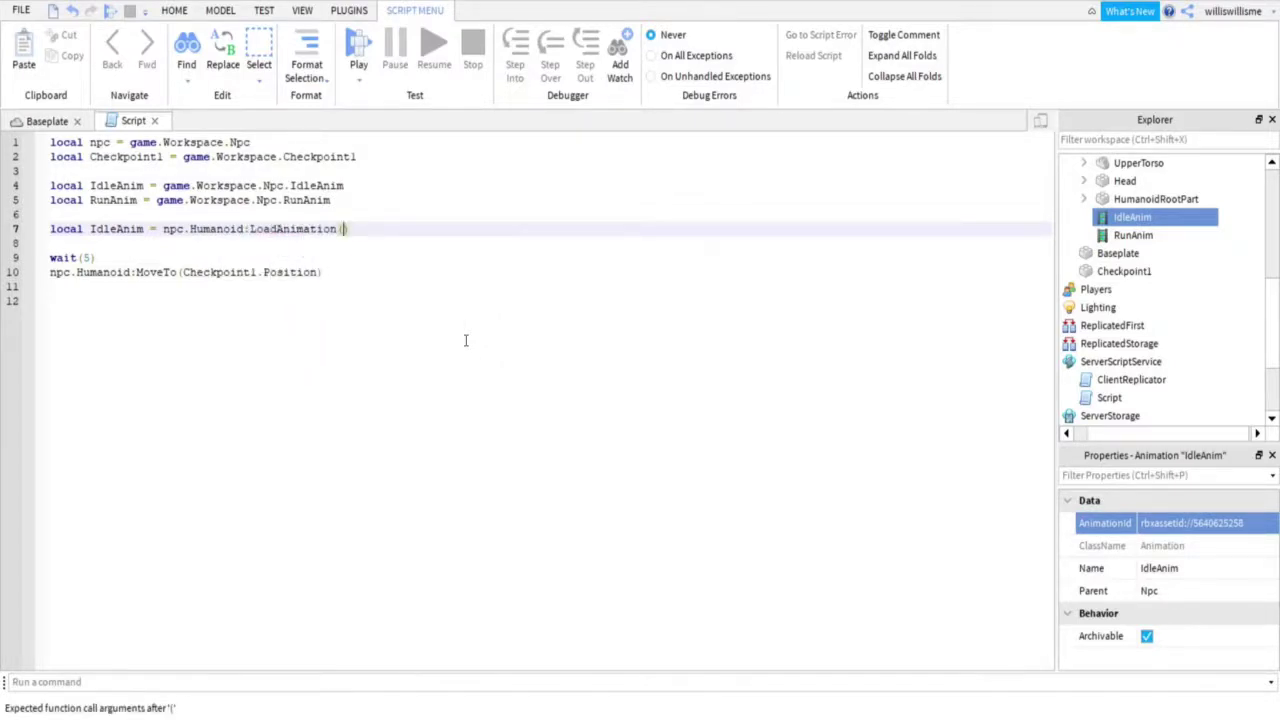
pyautogui.write('IdleAnim')
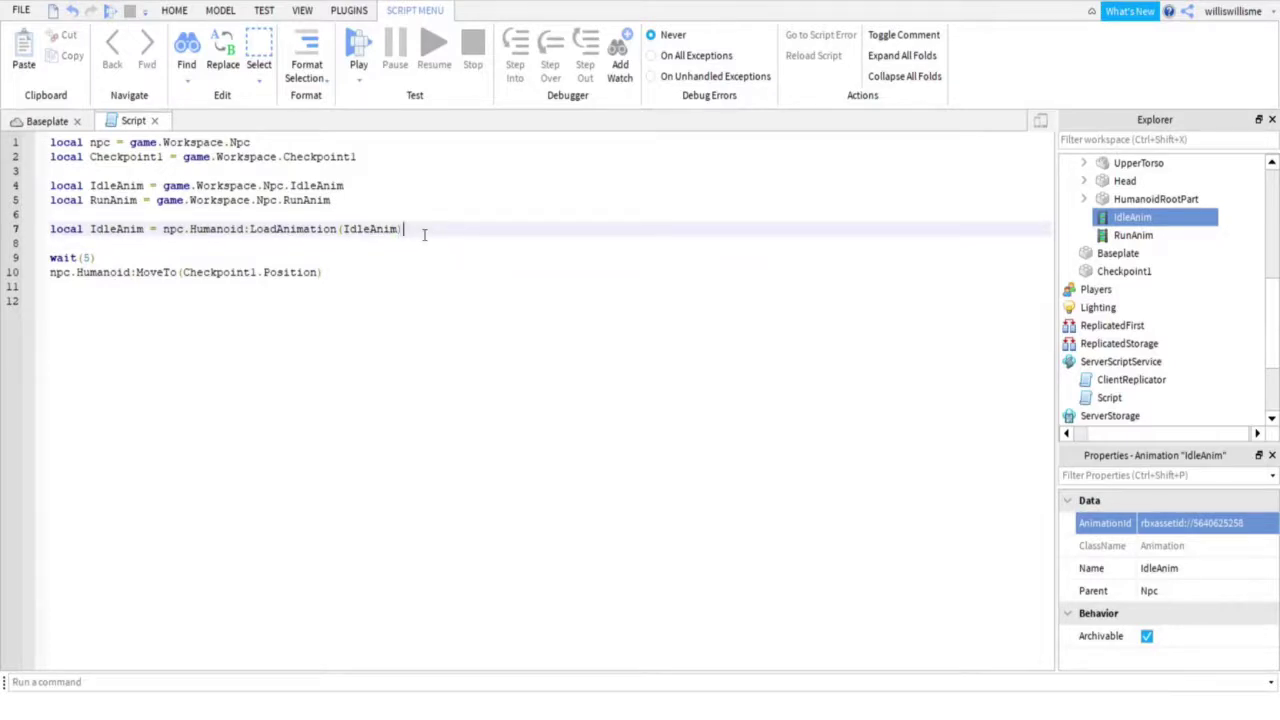
# Add the line "local RunAnim = npc.Humanoid:LoadAnimation(RunAnim)" directly below the IdleAnim loading line, followed by blank lines.
pyautogui.press('Return')
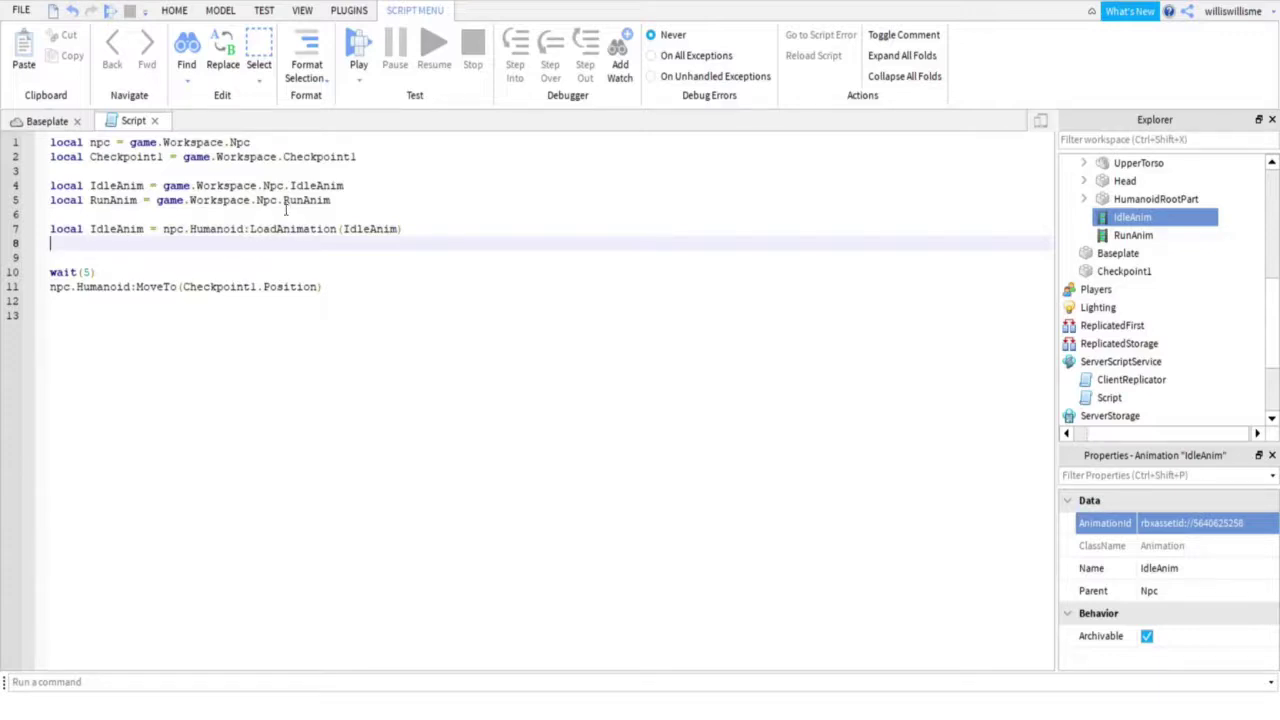
pyautogui.write('local RunAnim = npc.')
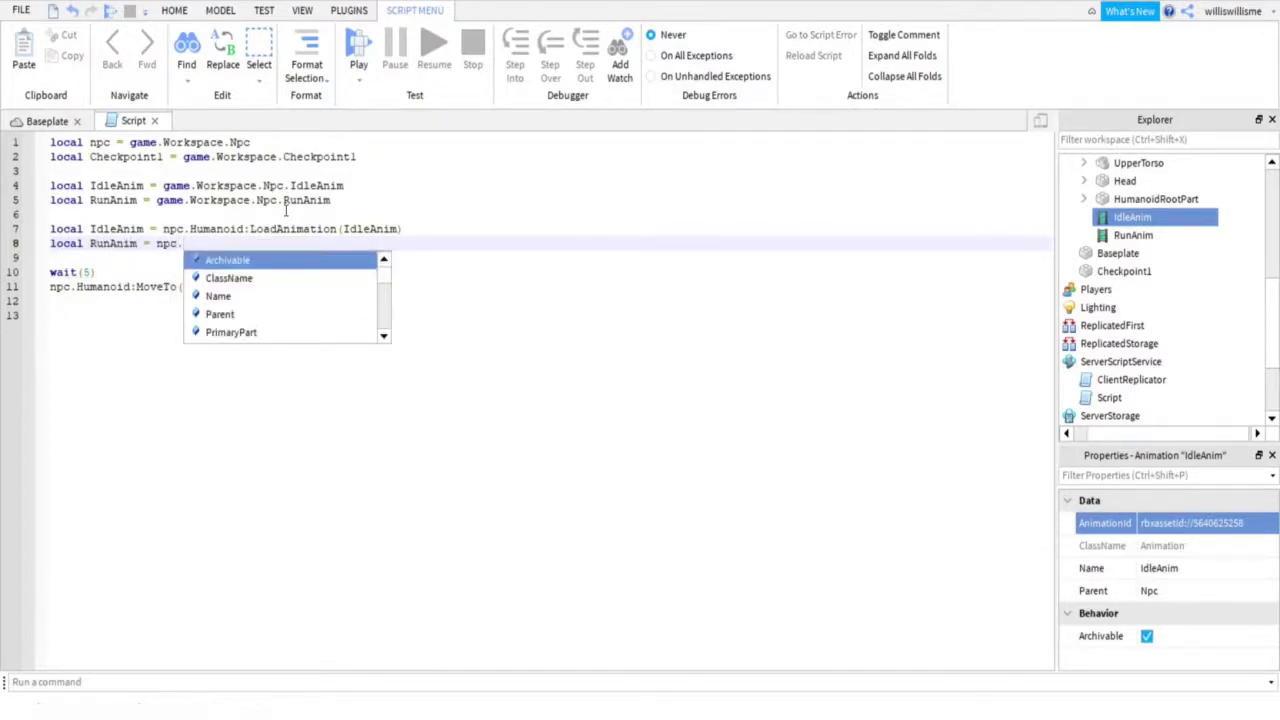
pyautogui.write('Hu')
pyautogui.press('Tab')
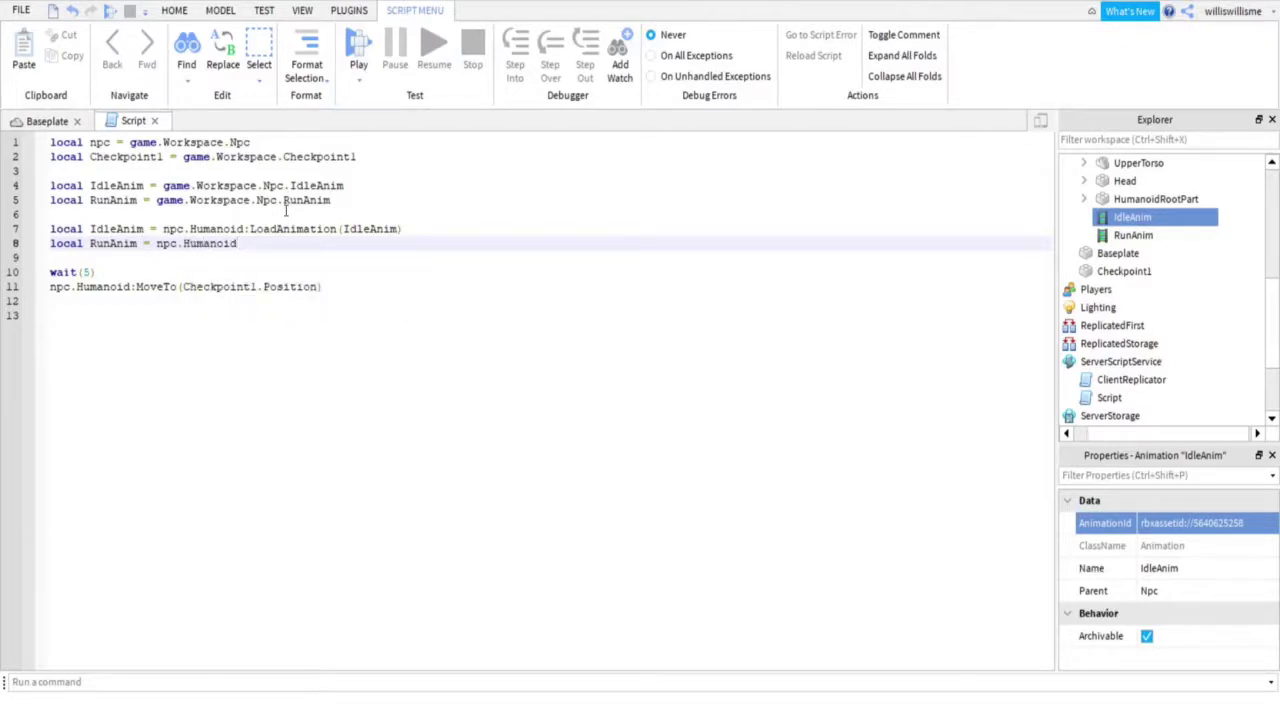
pyautogui.write(':Lo')
pyautogui.press('Tab')
pyautogui.write('(RunAnim')
pyautogui.press('Return')
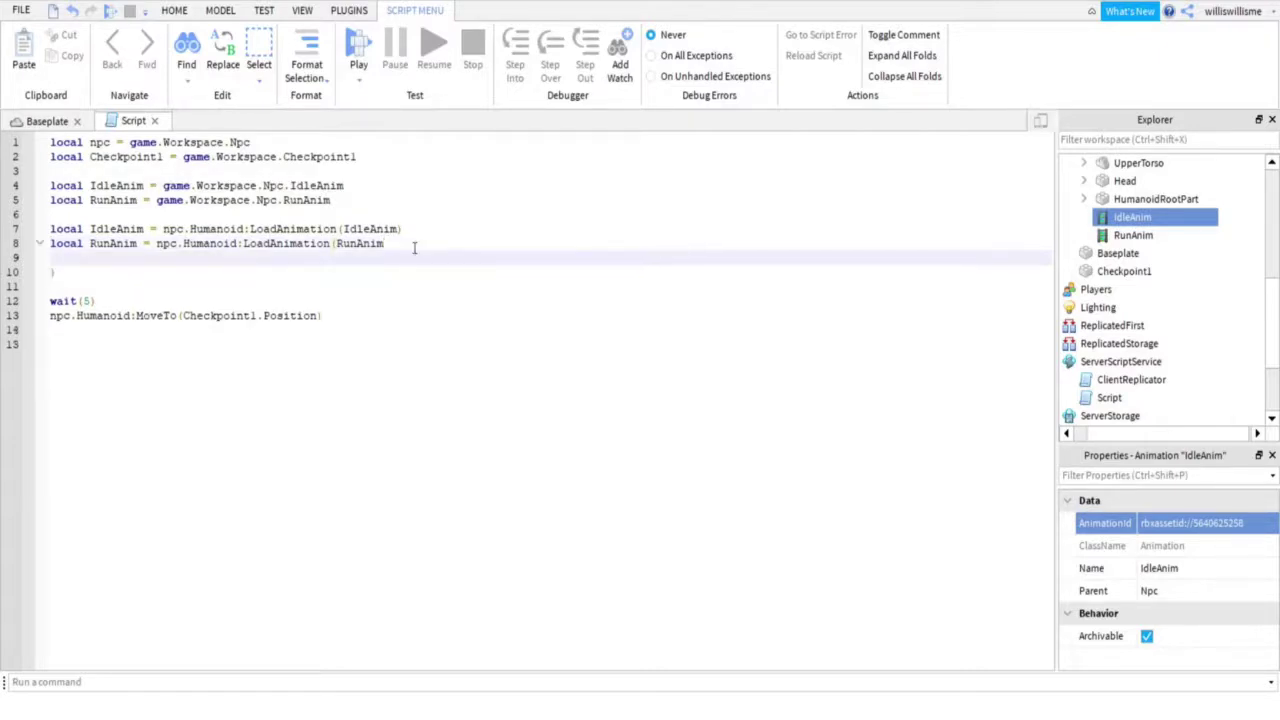
pyautogui.press('BackSpace')
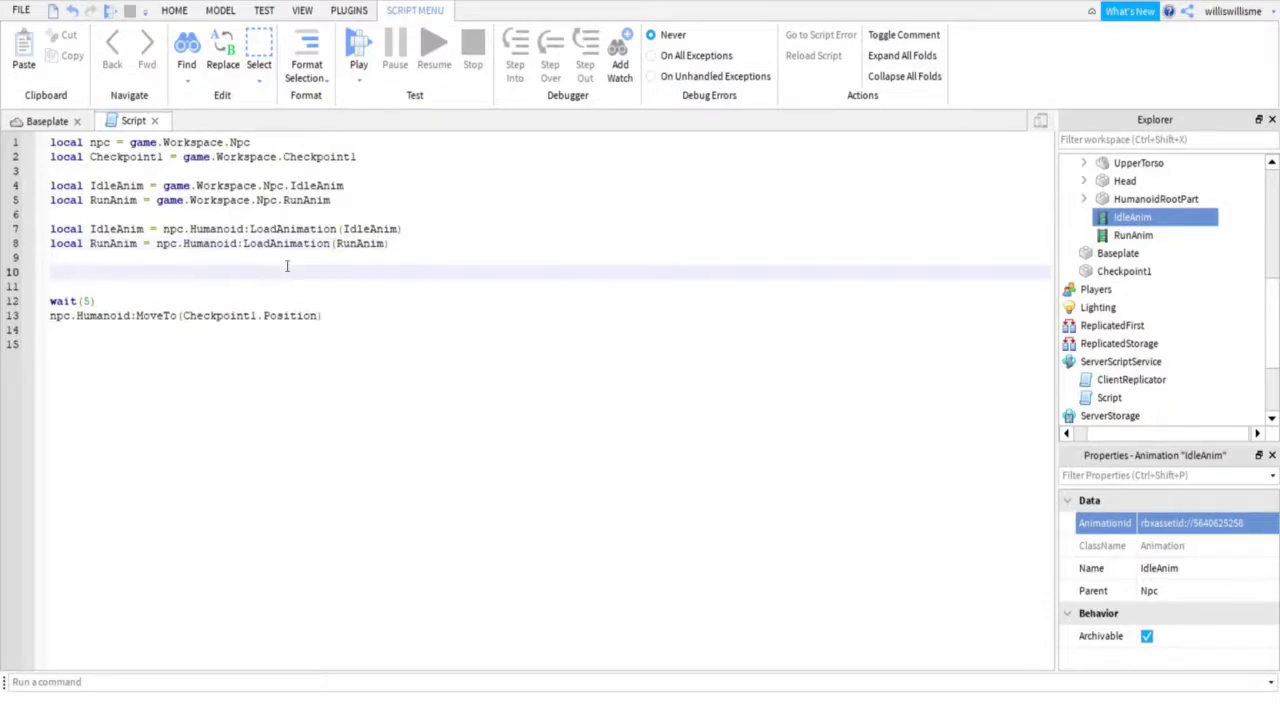
# Begin an IdleAnim line below the loading lines and rename the two LoadAnimation variables to IdleAnimTrack and RunAnimTrack.
pyautogui.write('I')
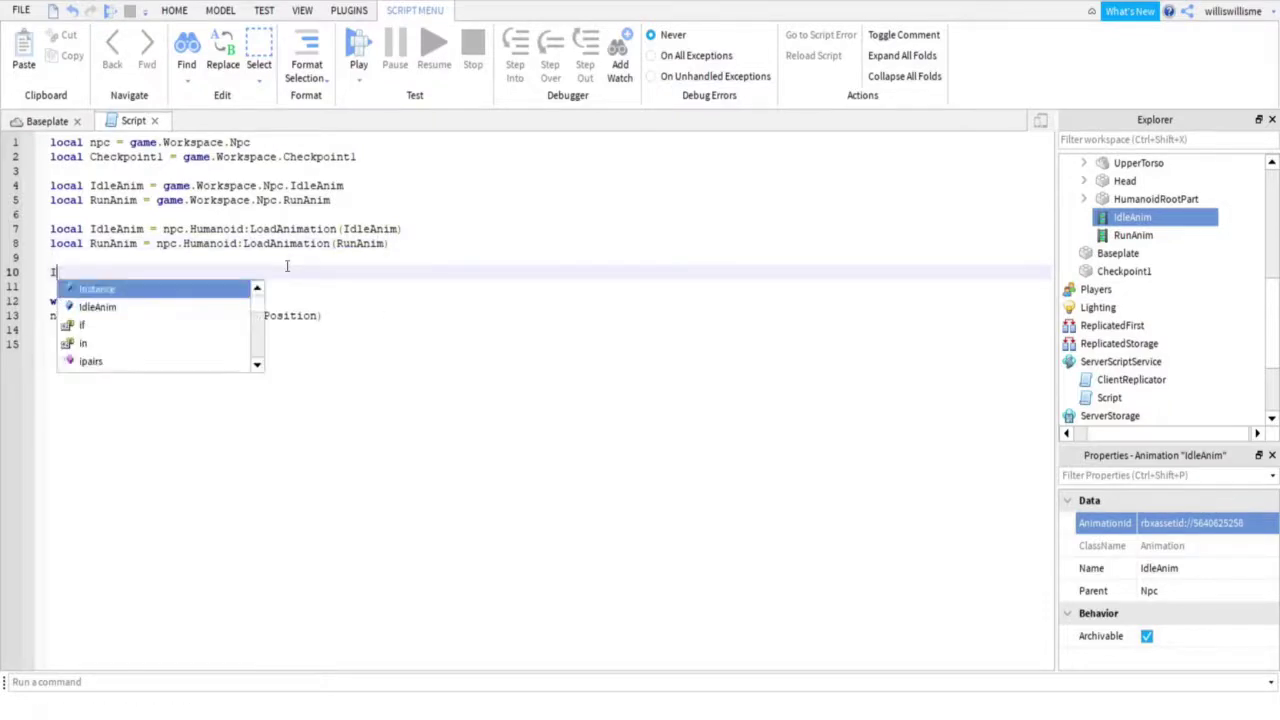
pyautogui.write('dleAni.')
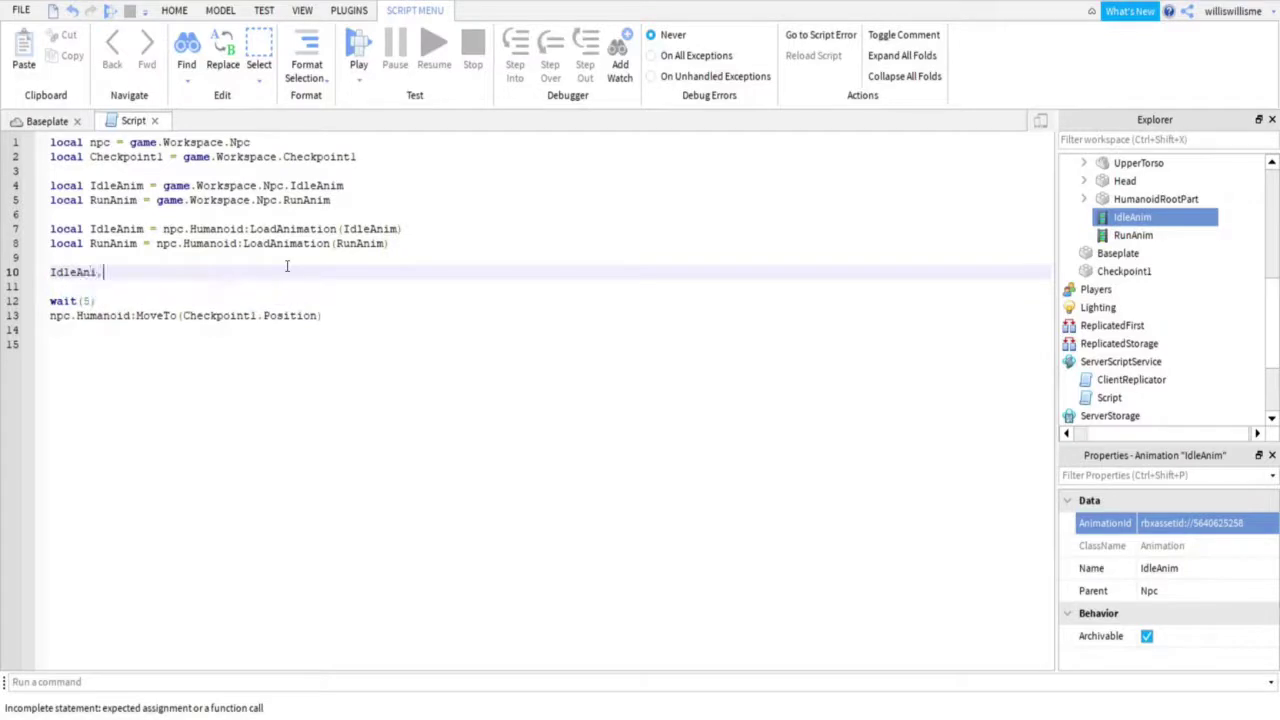
pyautogui.click(146, 229)
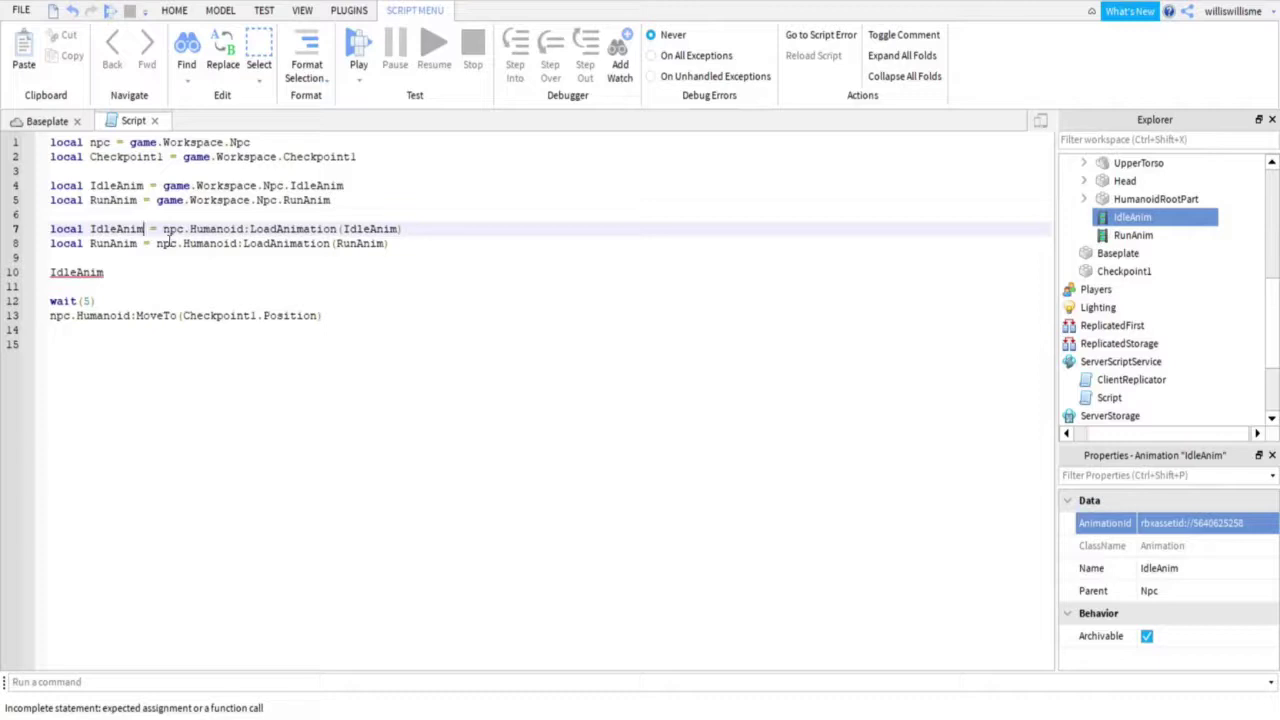
pyautogui.write('Track')
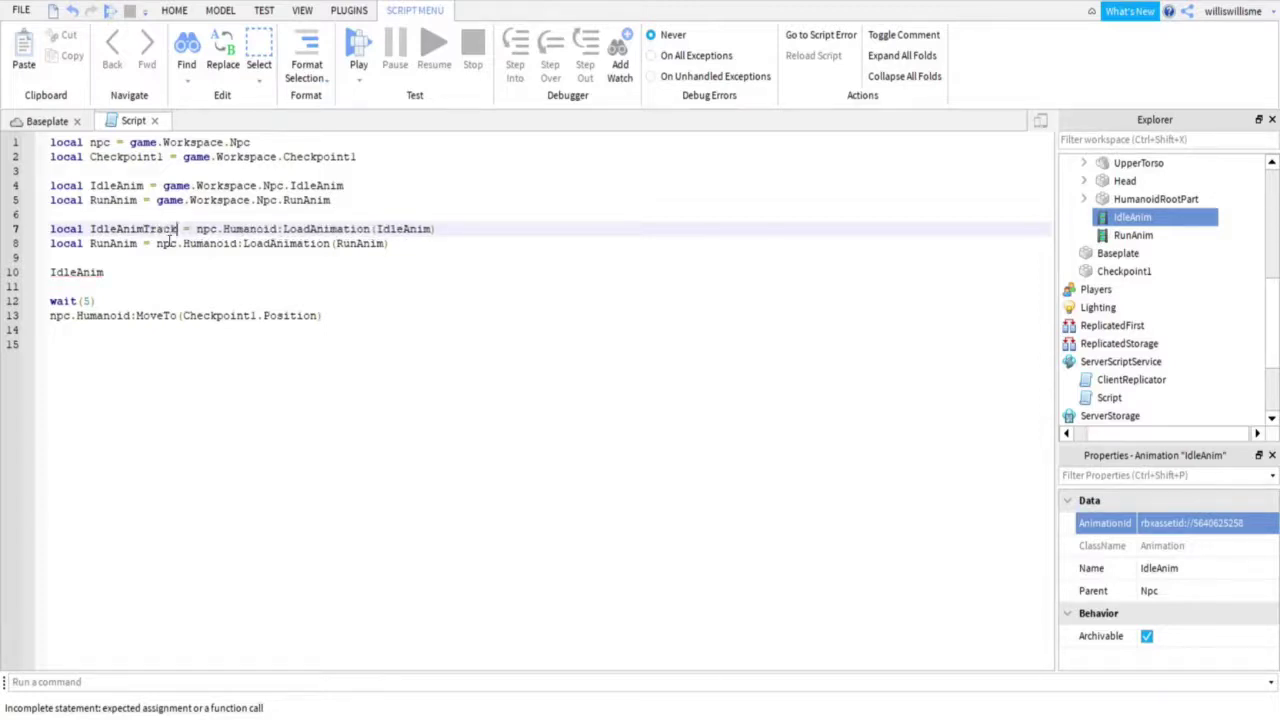
pyautogui.click(140, 243)
pyautogui.write('Trac')
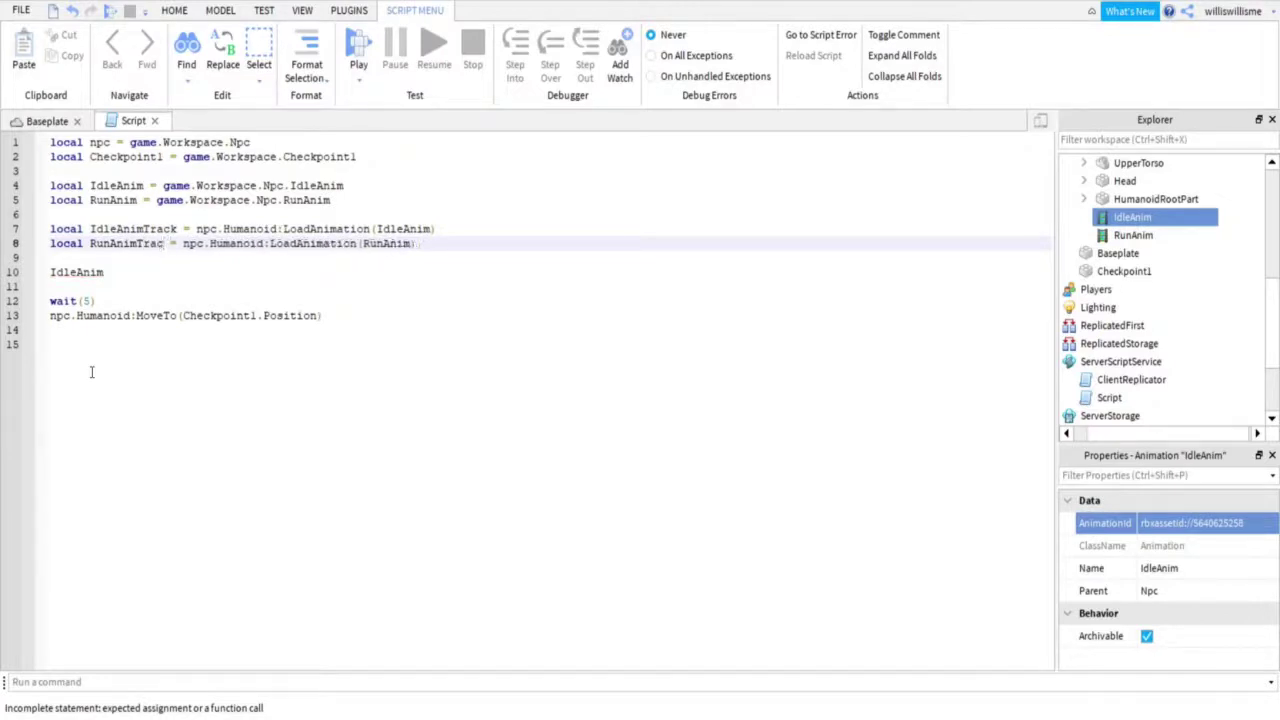
pyautogui.write('k')
# Complete the IdleAnim line above the wait call so that it reads "IdleAnimTrack:Play()".
pyautogui.click(106, 275)
pyautogui.write('Track')
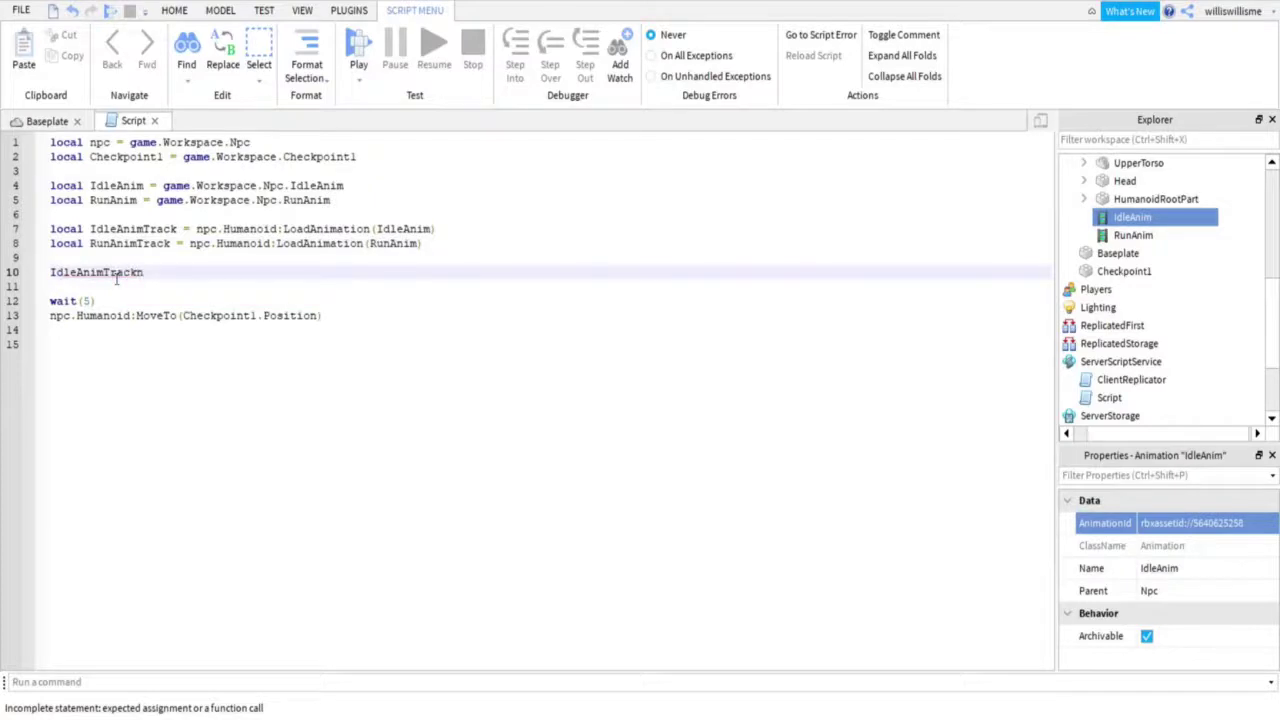
pyautogui.write(' =')
pyautogui.press('BackSpace')
pyautogui.press('BackSpace')
pyautogui.press('BackSpace')
pyautogui.write(':Play()')
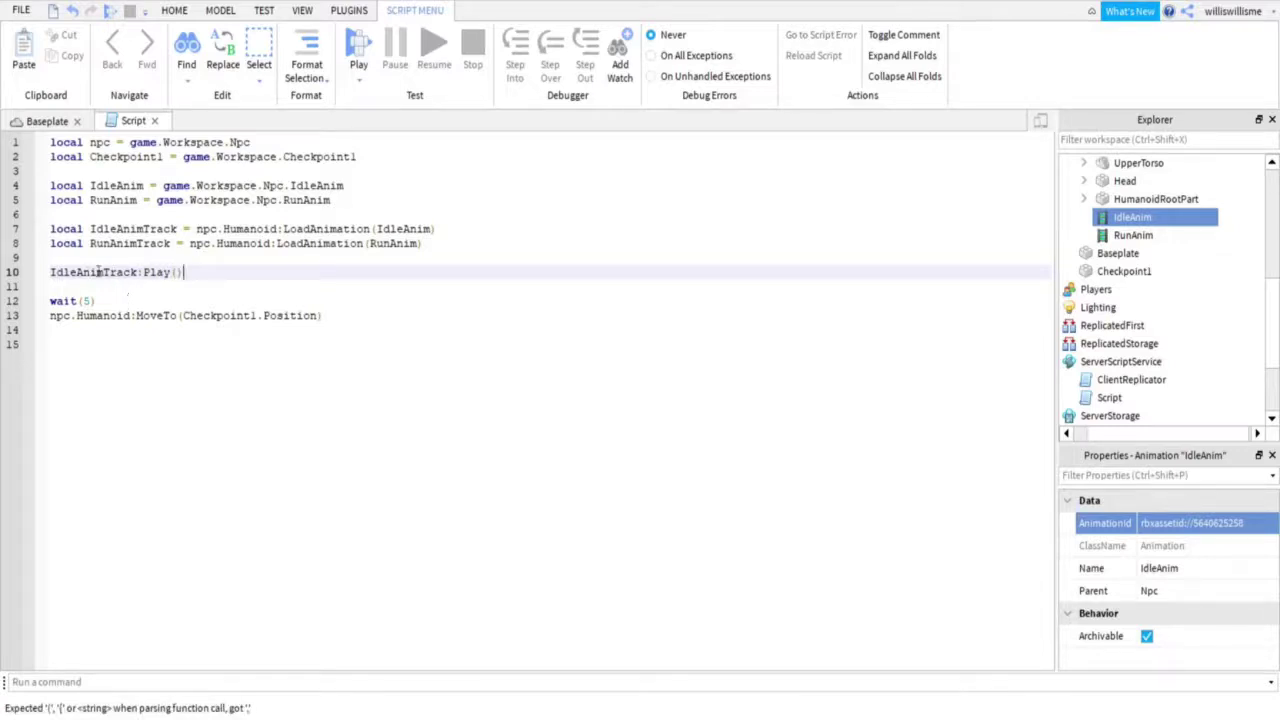
# Change the delay before the Npc's MoveTo call to wait(8).
pyautogui.click(417, 318)
pyautogui.click(91, 301)
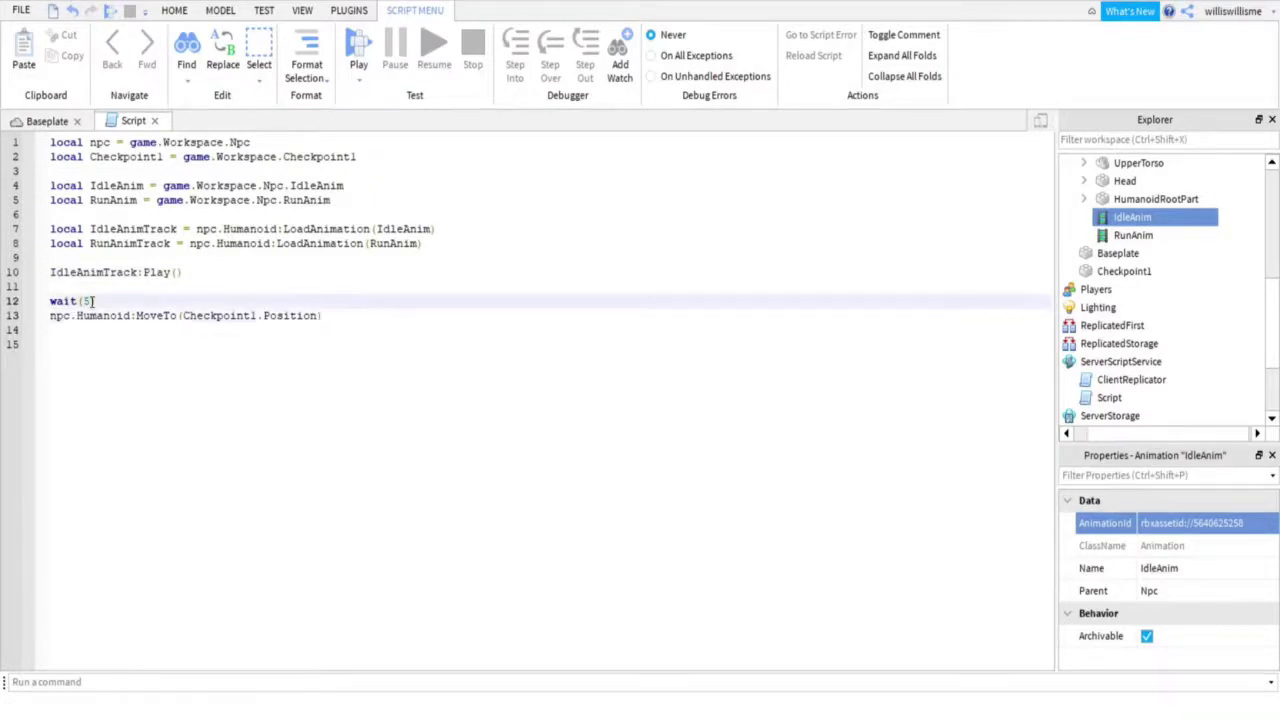
pyautogui.press('BackSpace')
pyautogui.write('7')
pyautogui.click(387, 315)
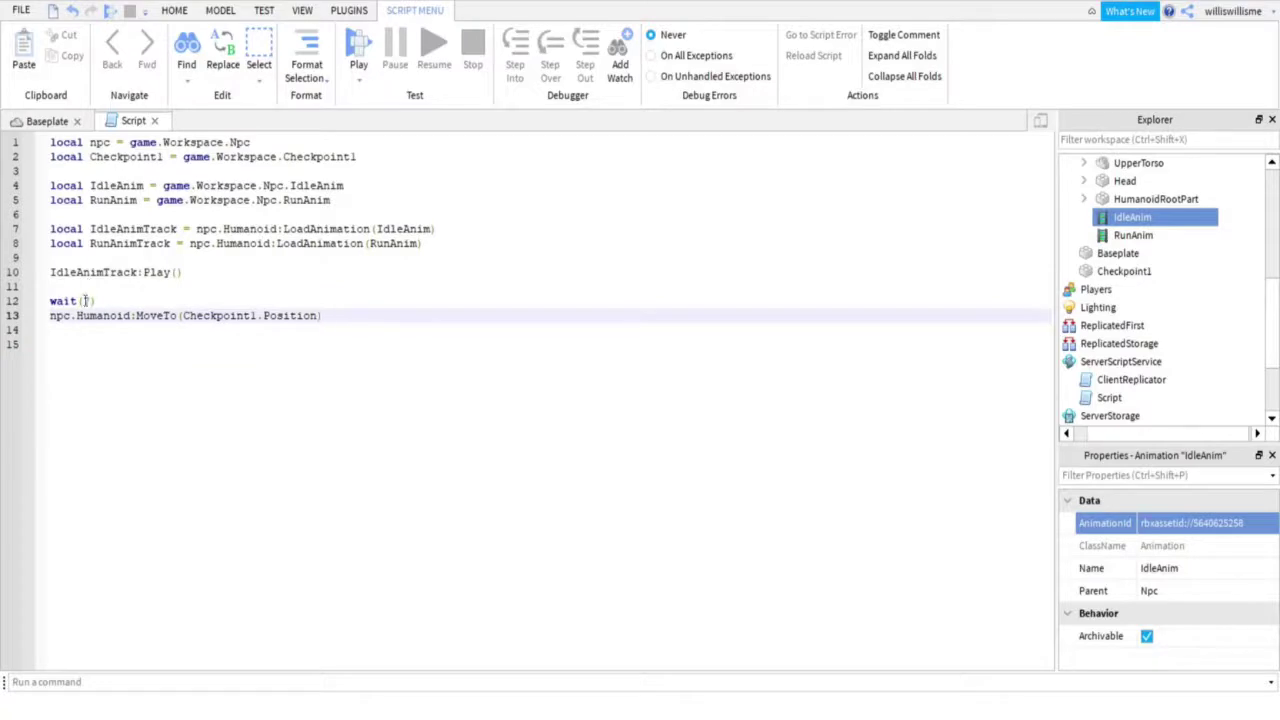
pyautogui.click(87, 300)
pyautogui.doubleClick(86, 301)
pyautogui.write('8')
pyautogui.click(345, 325)
# Insert the line "RunAnimTrack:Play()" between the wait call and the MoveTo line.
pyautogui.click(143, 302)
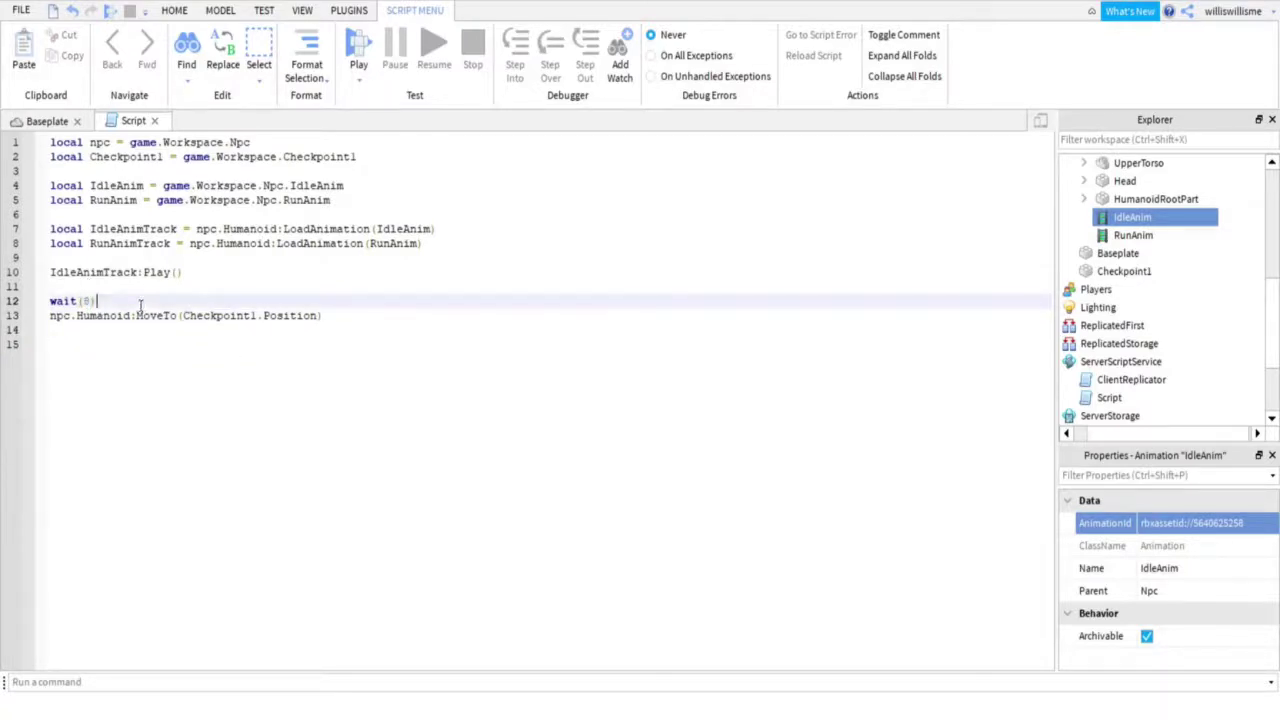
pyautogui.press('Return')
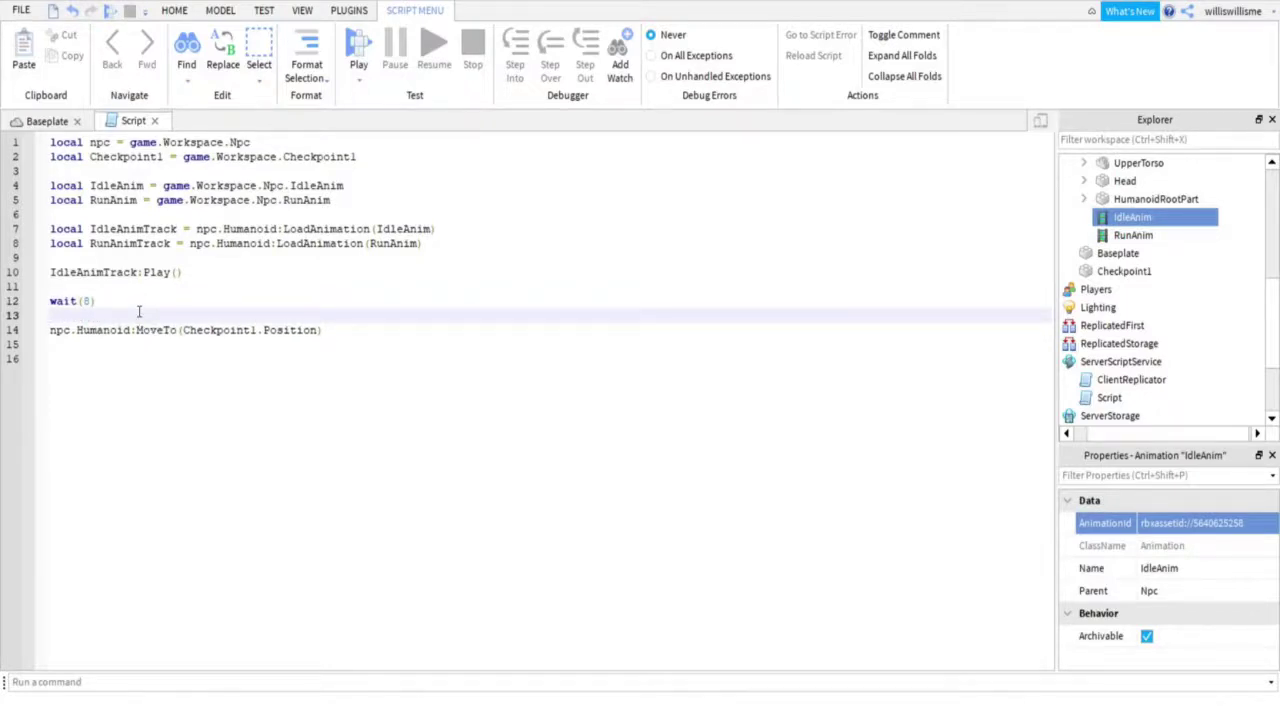
pyautogui.write('Ru')
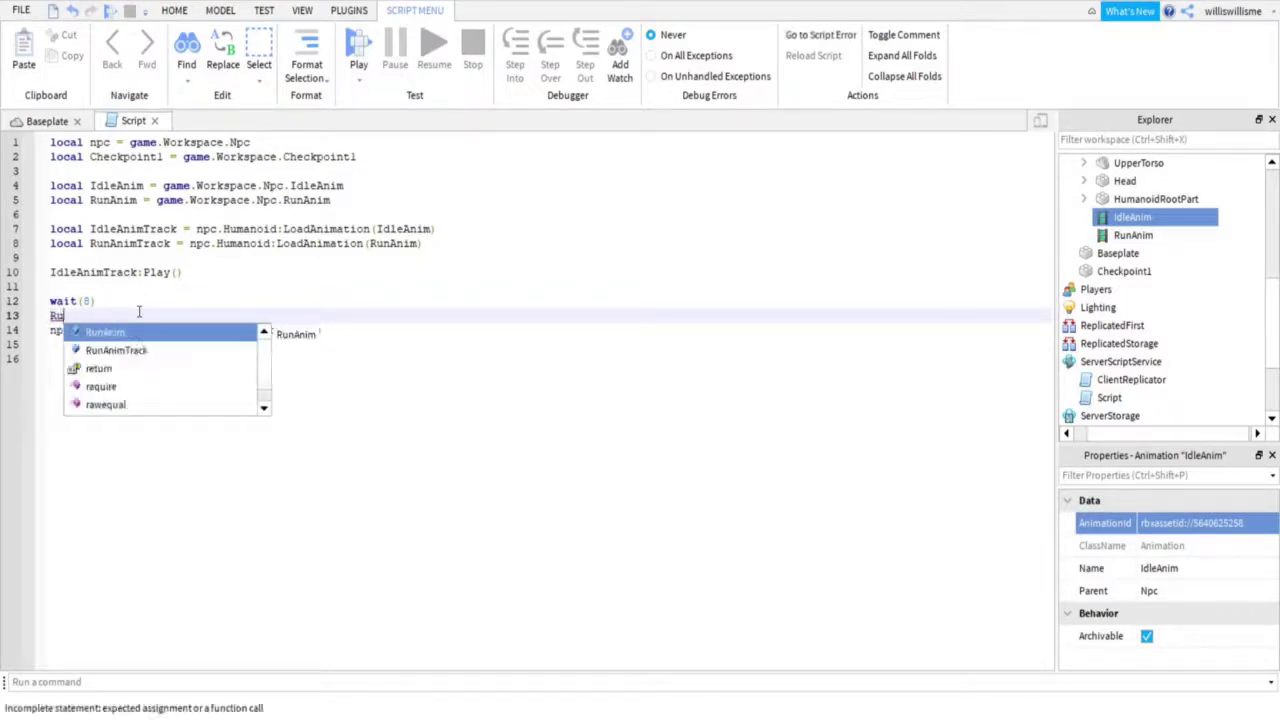
pyautogui.write('nAnimT')
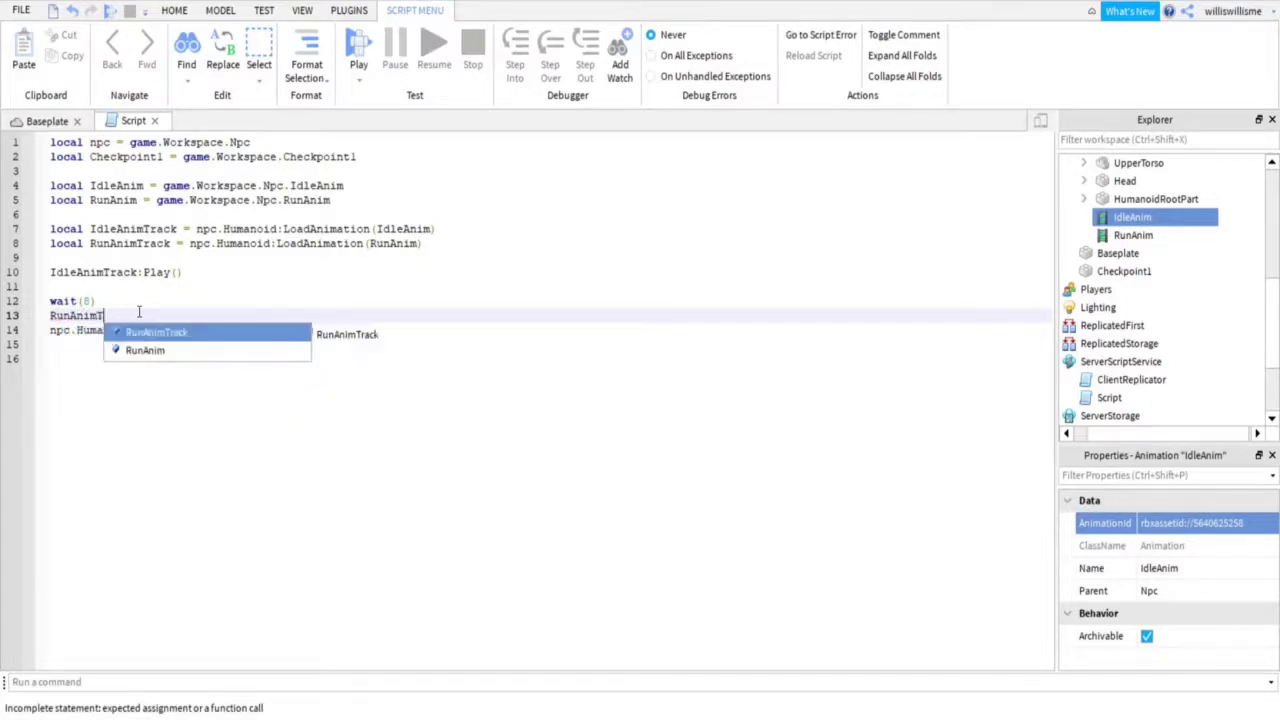
pyautogui.write('rack:Pla')
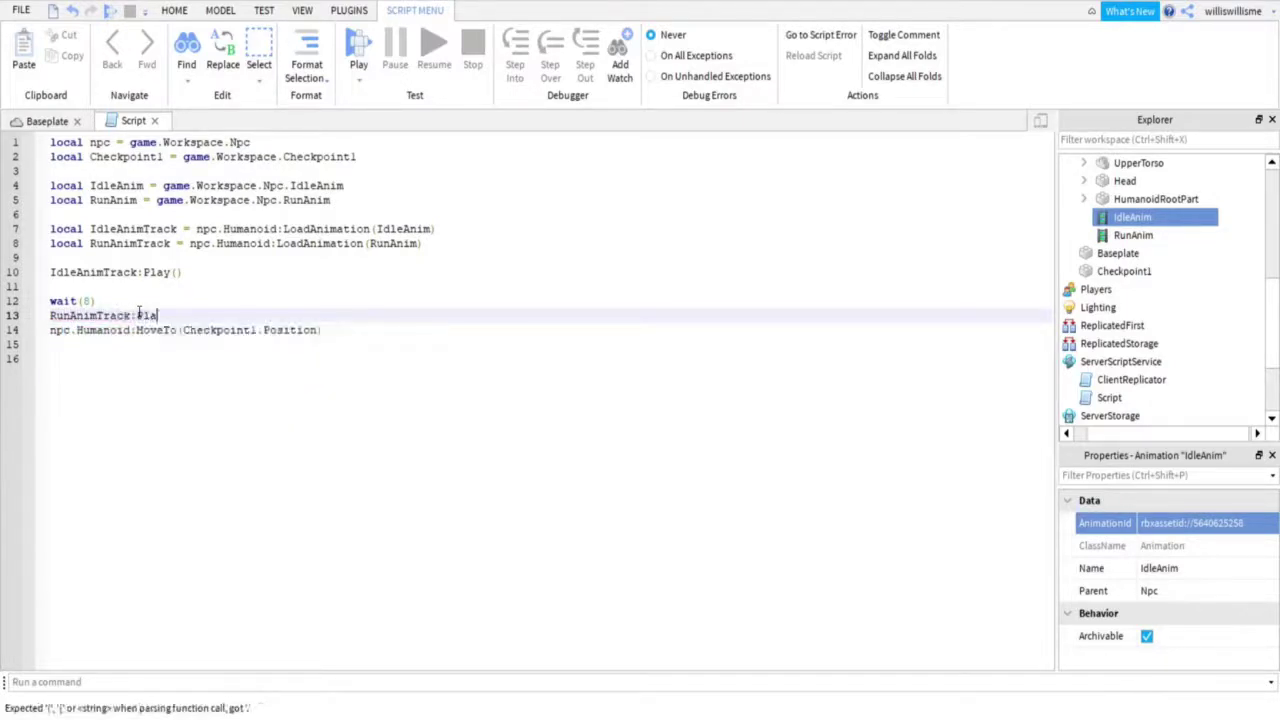
pyautogui.write('y()')
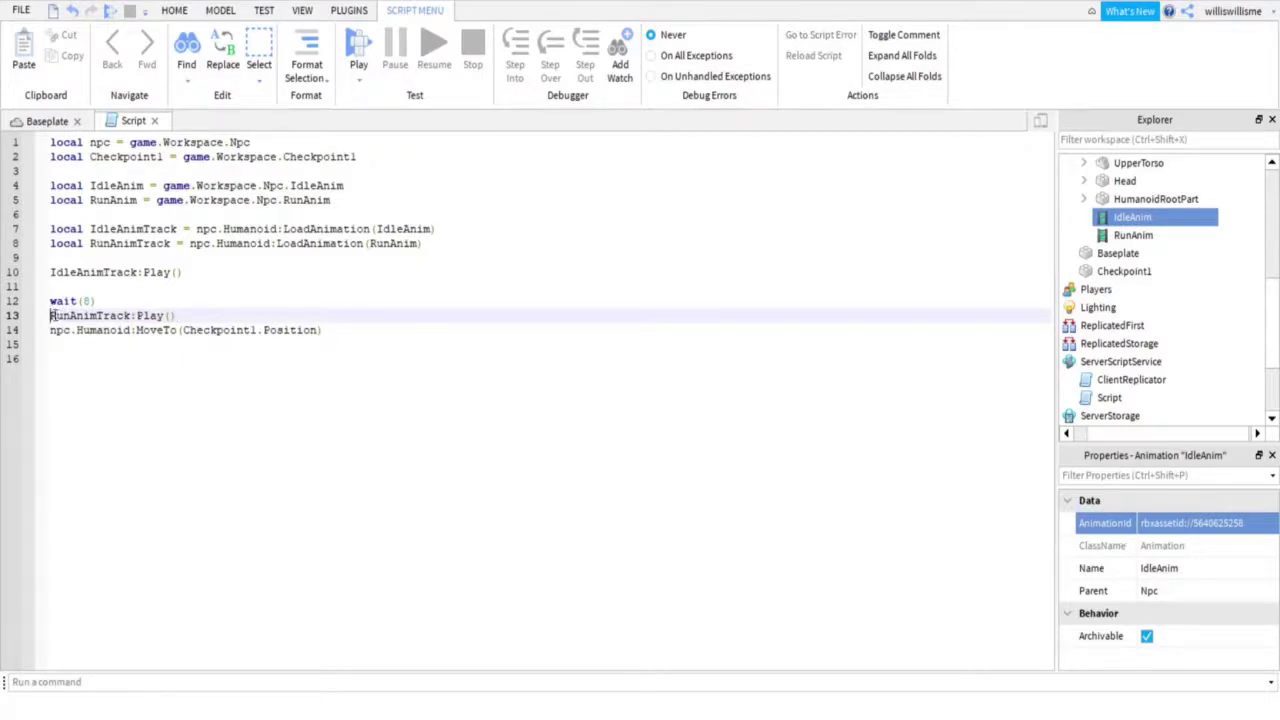
# Insert the line "IdleAnimTrack:Stop()" directly above RunAnimTrack:Play().
pyautogui.press('Return')
pyautogui.press('Up')
pyautogui.write('IdleAnimTrack')
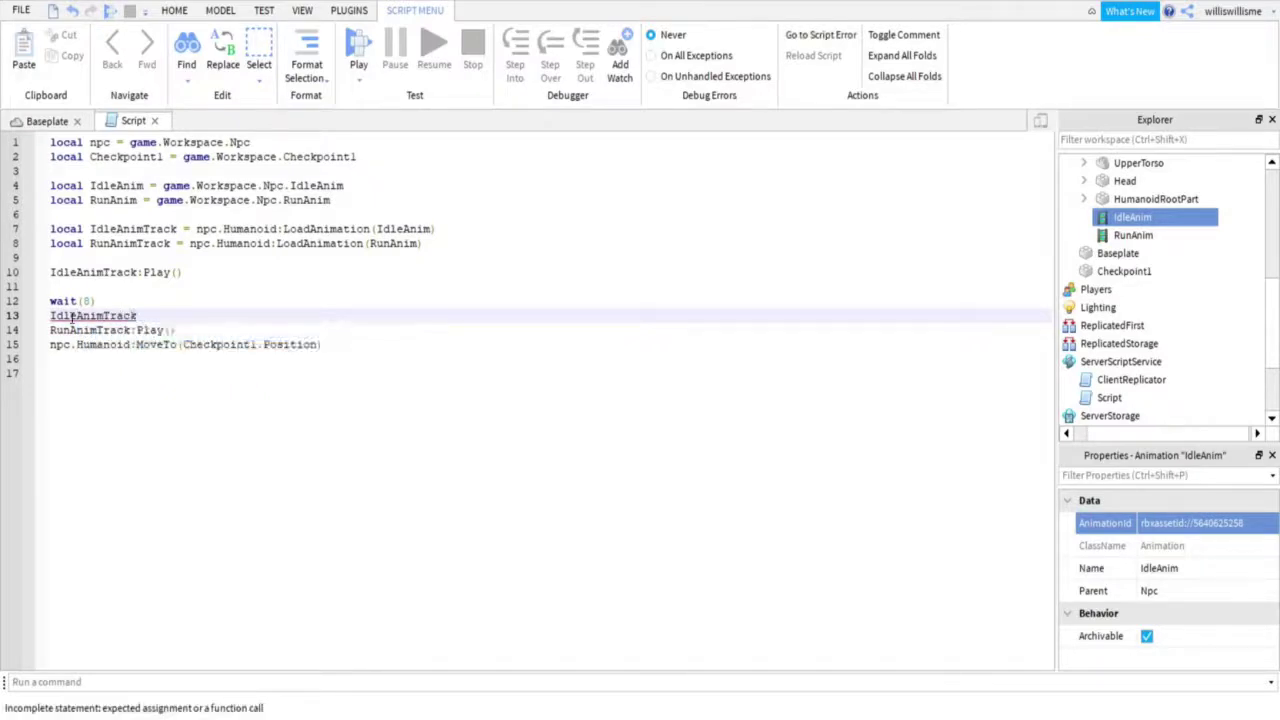
pyautogui.write(':Stop()')
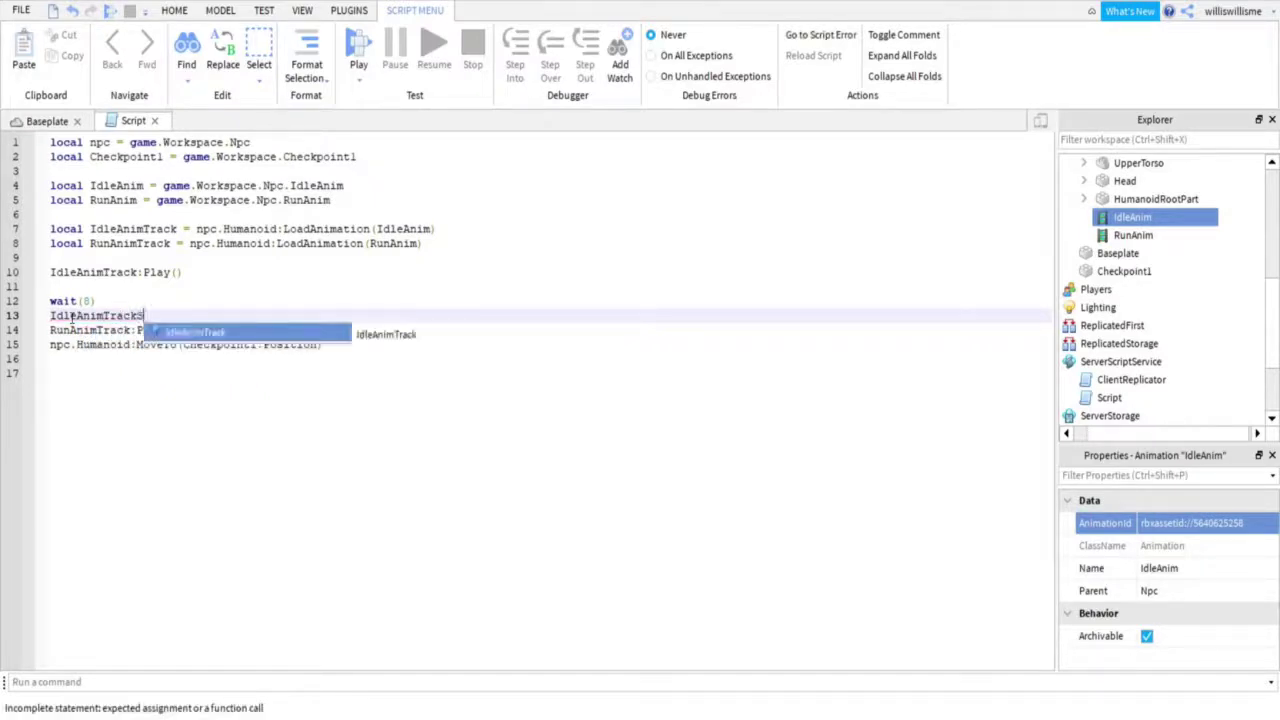
# Copy the "IdleAnimTrack:Play()" line and paste it directly below the MoveTo line.
pyautogui.click(355, 351)
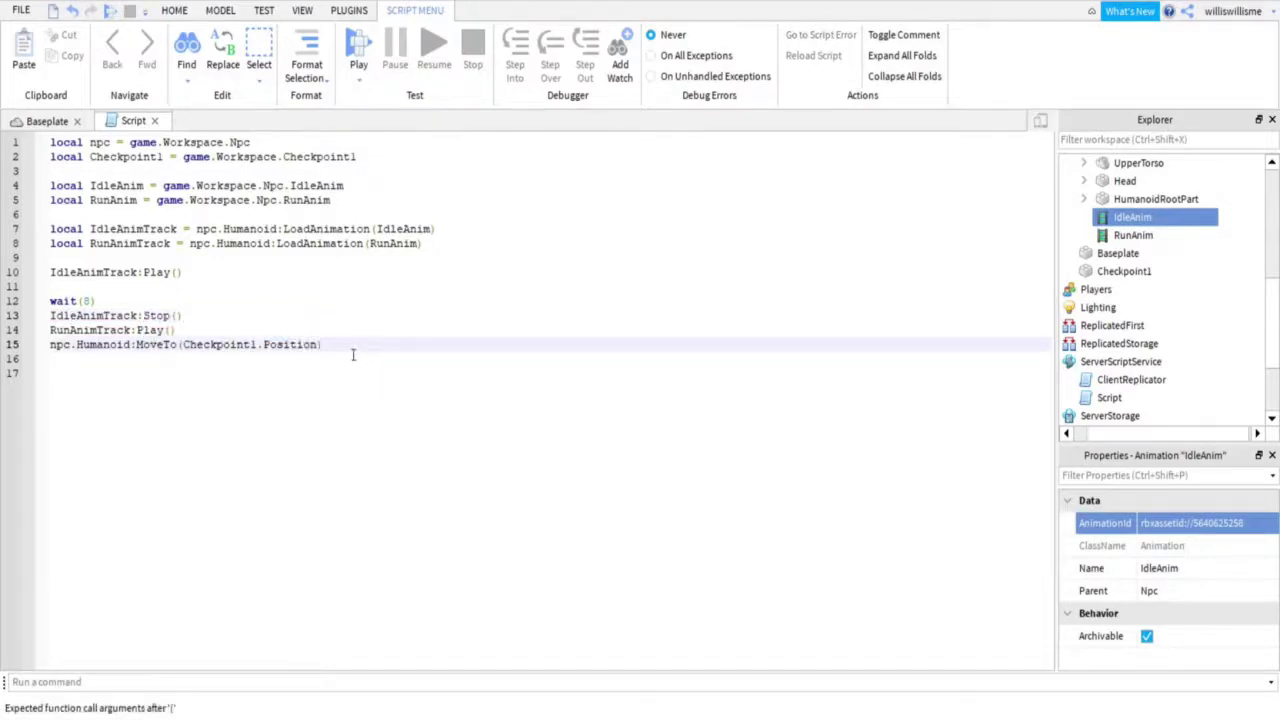
pyautogui.moveTo(204, 272); pyautogui.dragTo(45, 272)
pyautogui.hotkey('ctrl', 'c')
pyautogui.click(364, 351)
pyautogui.click(303, 368)
pyautogui.click(307, 355)
pyautogui.hotkey('ctrl', 'v')
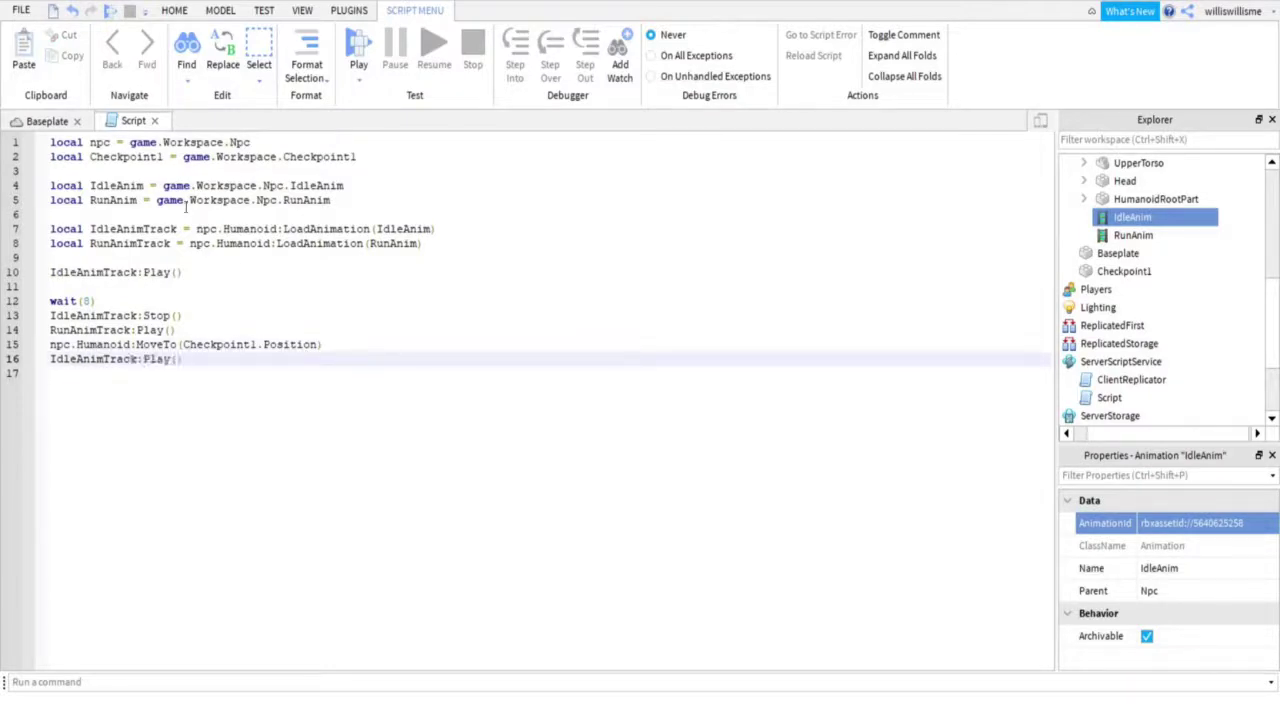
# Play-test the Baseplate and watch how the Npc's animations run while it moves.
pyautogui.click(60, 122)
pyautogui.click(184, 13)
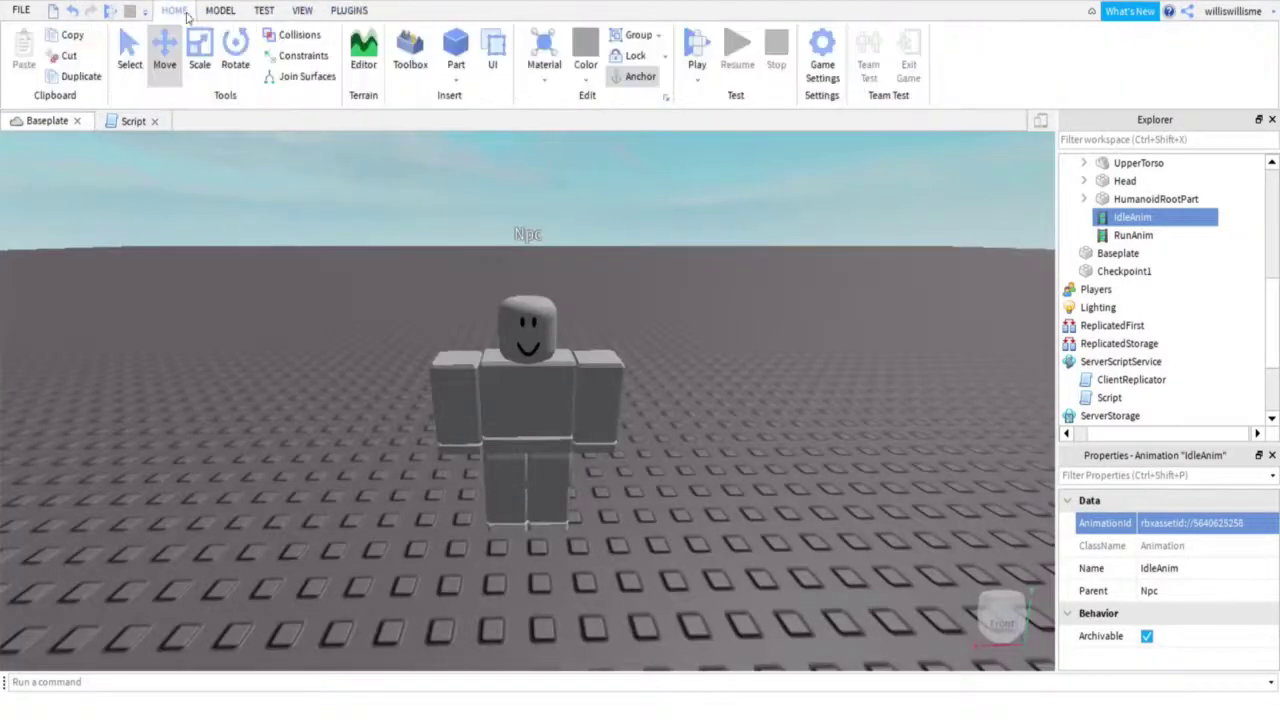
pyautogui.click(698, 50)
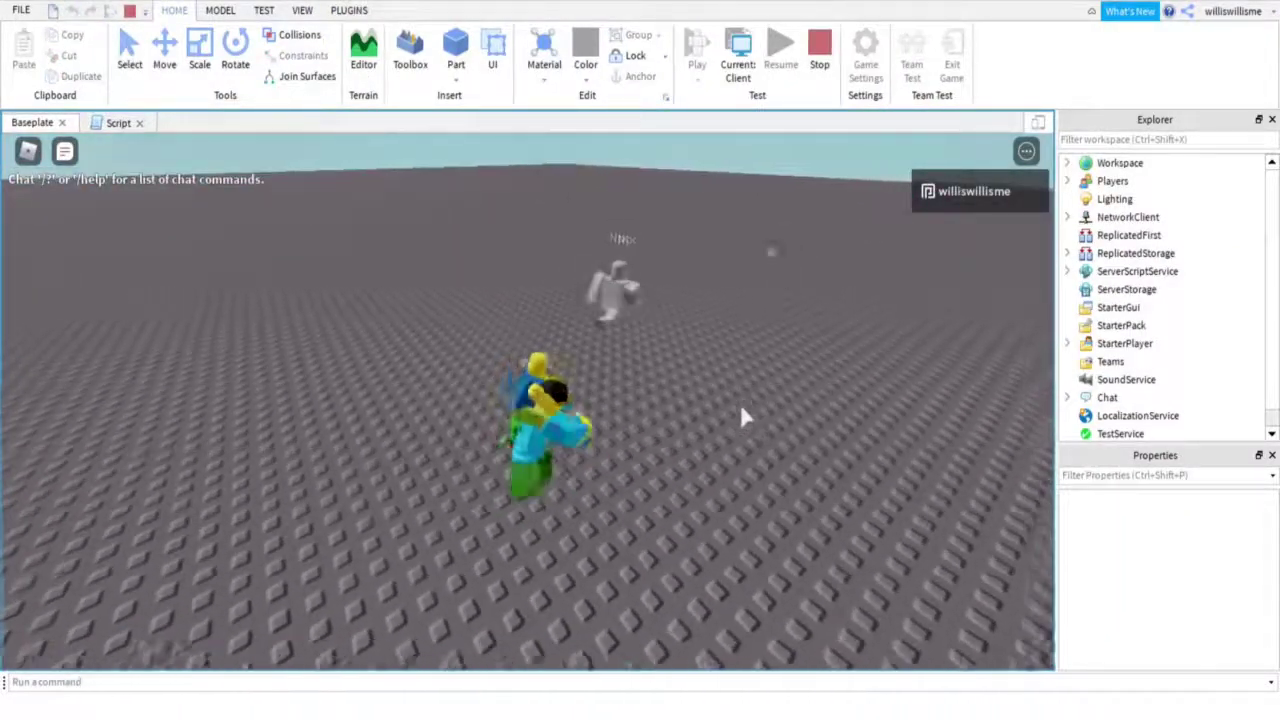
pyautogui.moveTo(741, 397); pyautogui.dragTo(745, 371, button='right')
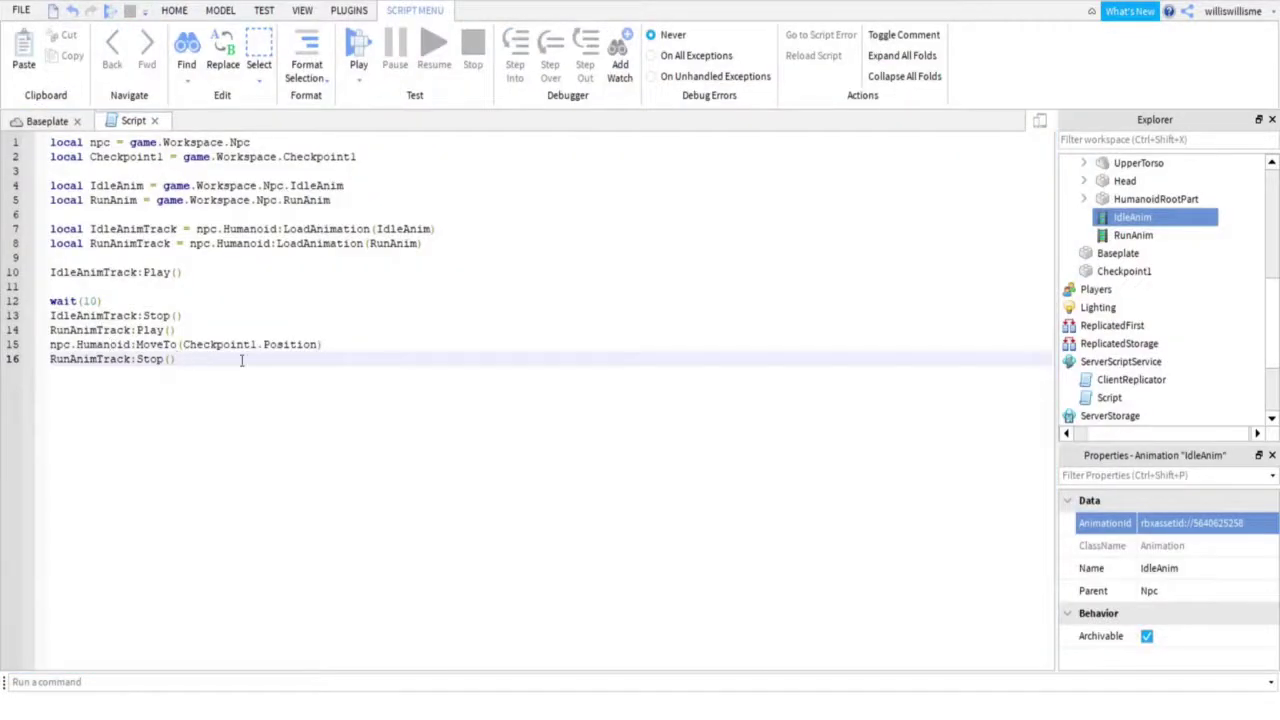
# Insert "wait(3)" between the MoveTo line and RunAnimTrack:Stop(), and add an empty line at the end of the Script.
pyautogui.click(50, 359)
pyautogui.press('Return')
pyautogui.press('Up')
pyautogui.write('wai')
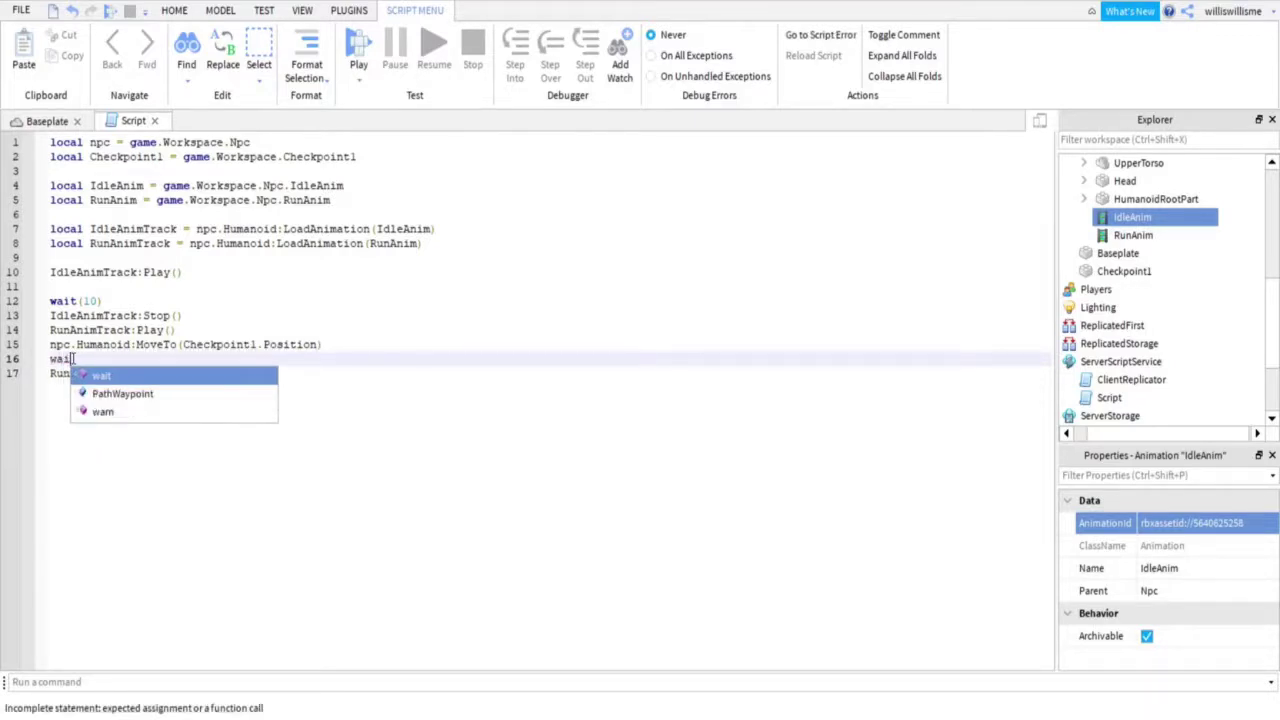
pyautogui.write('t(3')
pyautogui.click(242, 389)
pyautogui.press('Return')
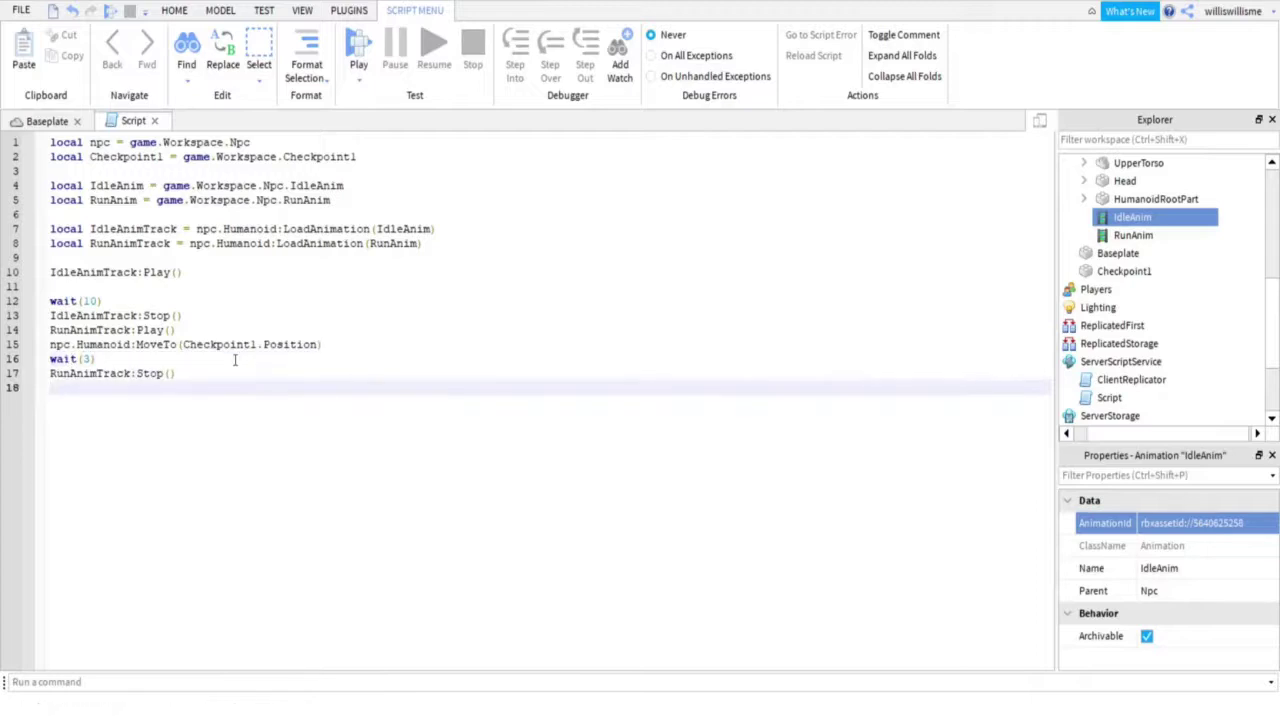
# Paste the line "IdleAnimTrack:Play()" below RunAnimTrack:Stop() as the last line of the Script.
pyautogui.hotkey('ctrl', 'v')
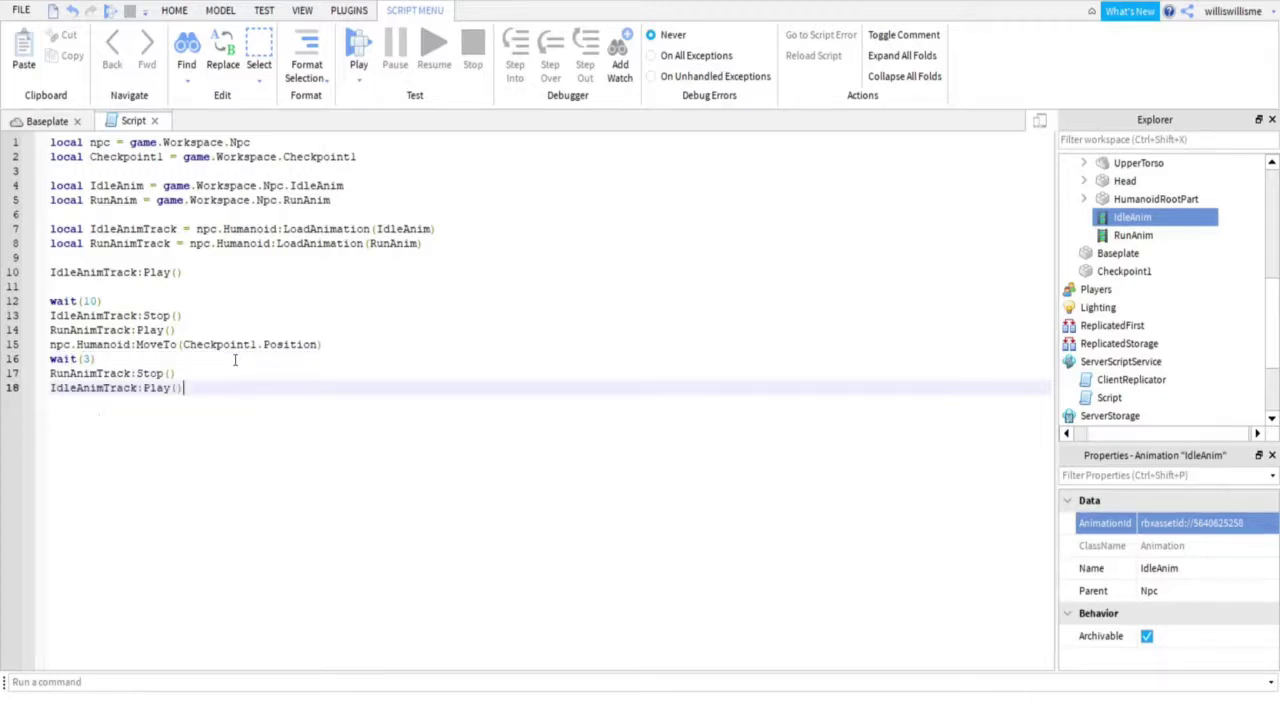
# Play-test the Baseplate and follow the Npc to check its running and idle animations around the move.
pyautogui.click(36, 124)
pyautogui.click(697, 52)
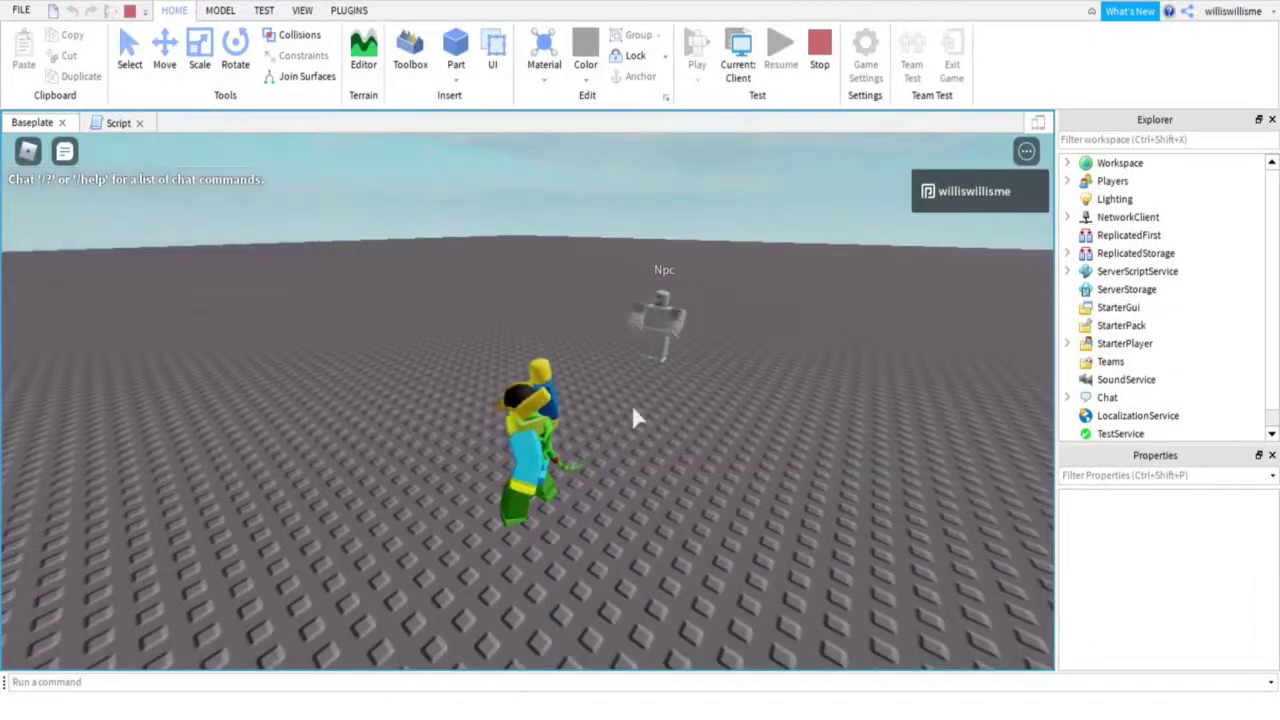
pyautogui.press('w')
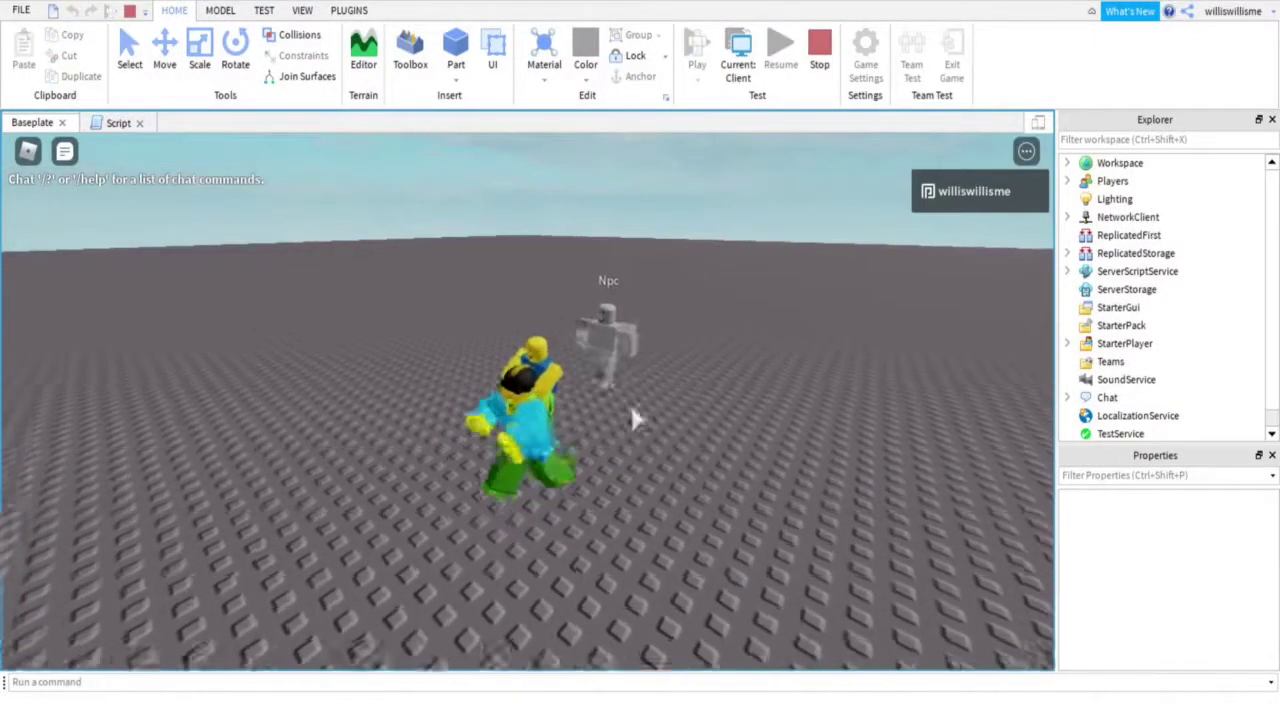
pyautogui.moveTo(633, 406); pyautogui.dragTo(633, 406, button='right')
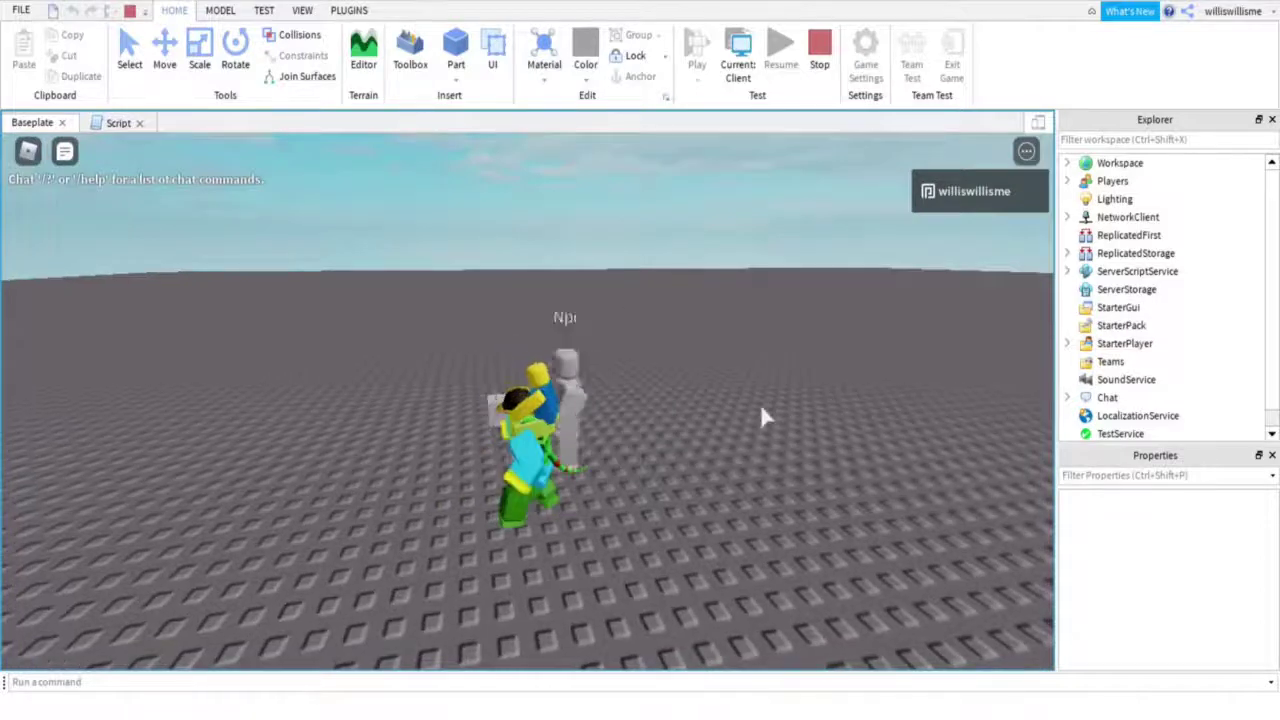
pyautogui.moveTo(760, 403); pyautogui.dragTo(760, 403, button='right')
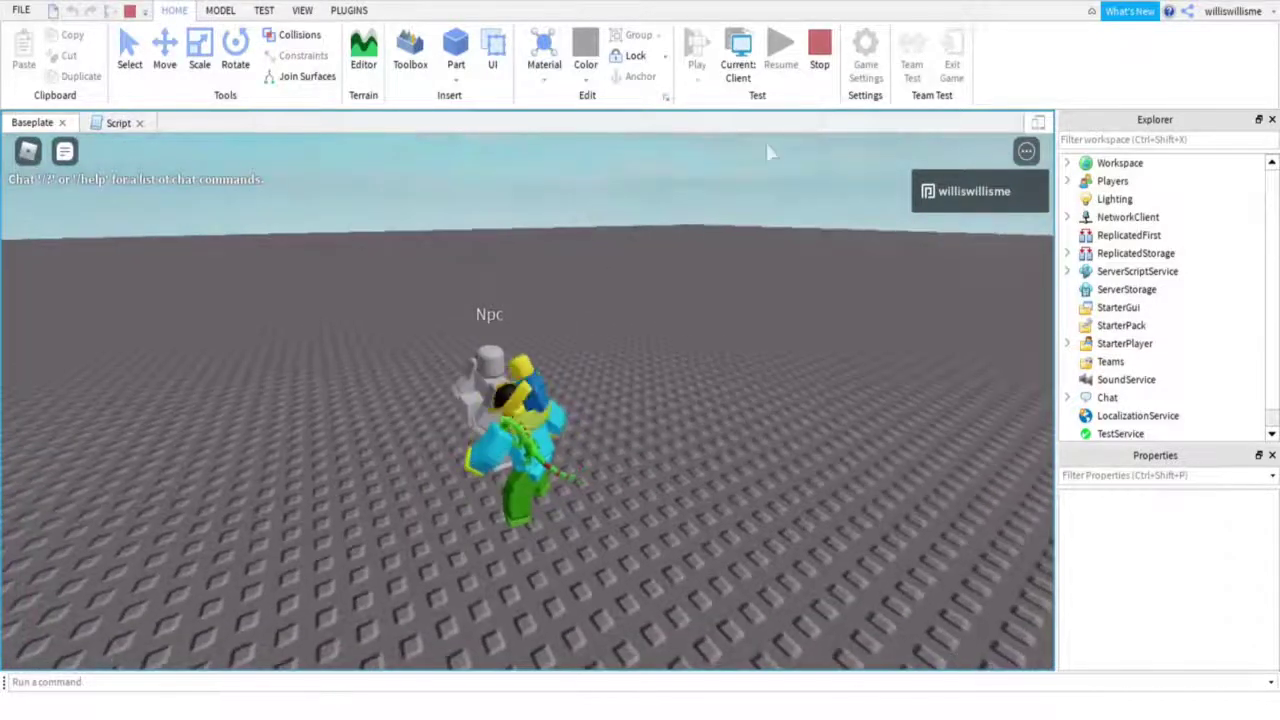
pyautogui.click(118, 122)
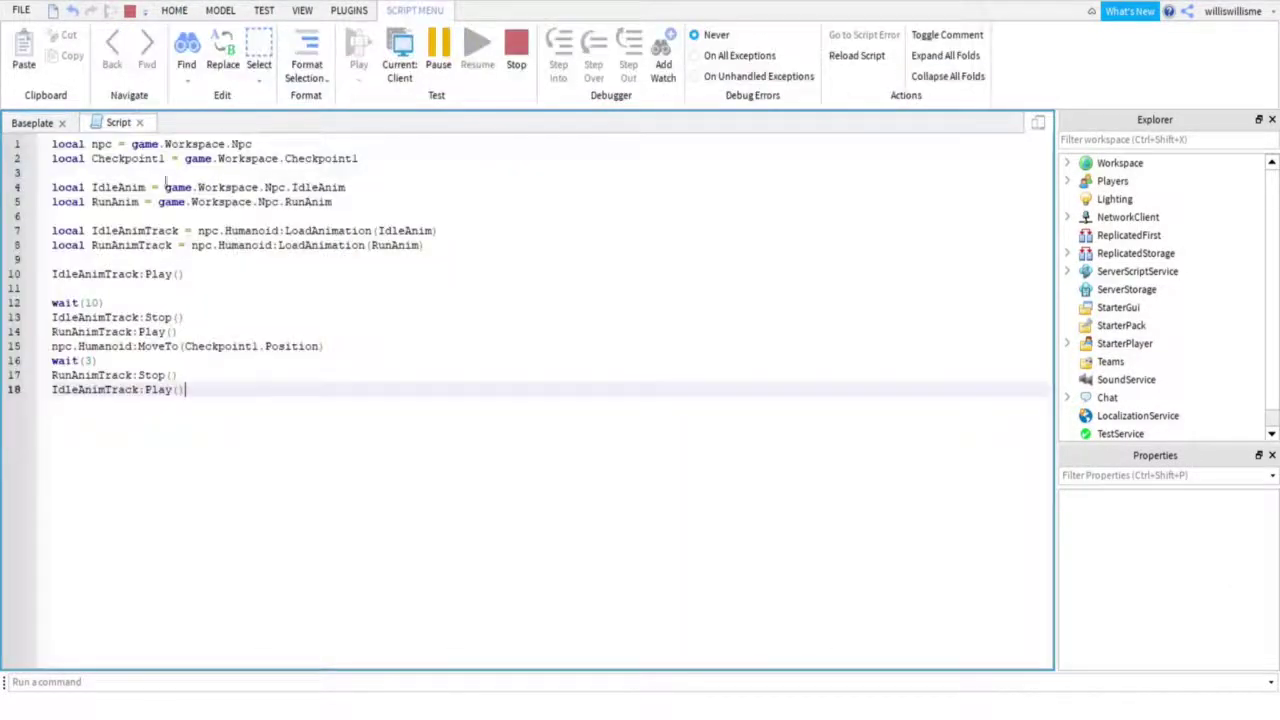
pyautogui.click(88, 360)
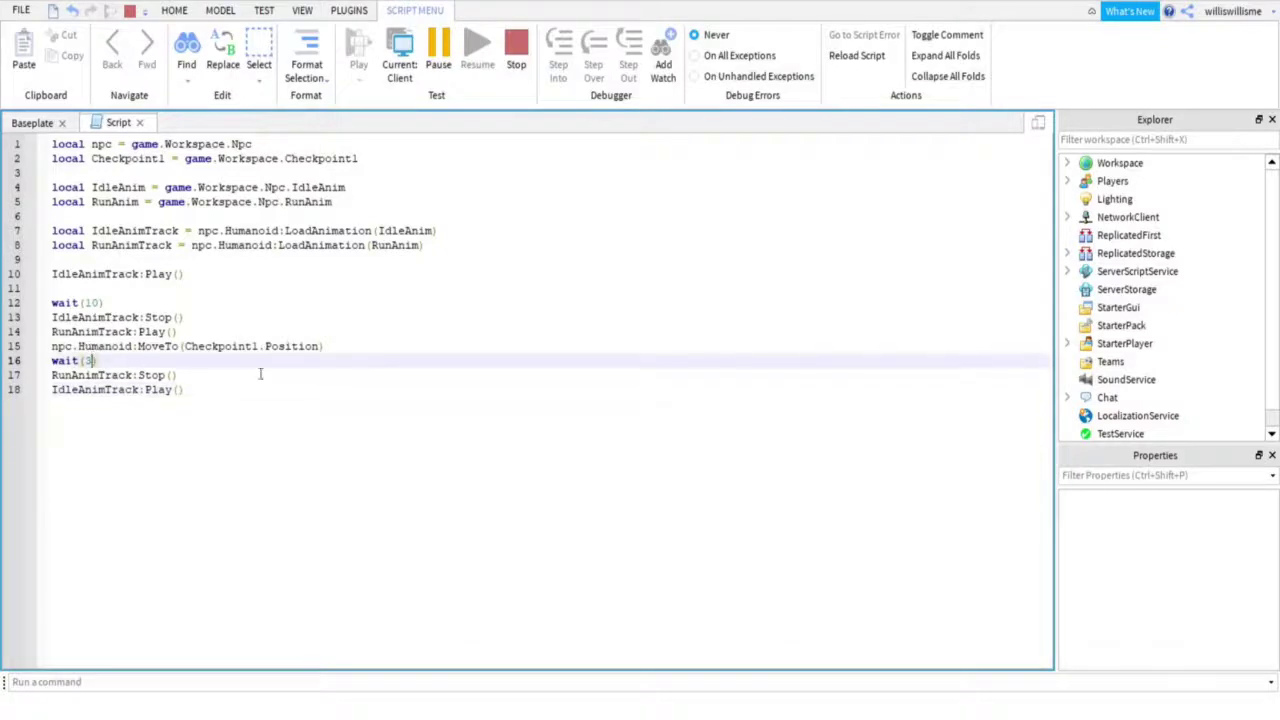
pyautogui.press('Return')
pyautogui.press('Return')
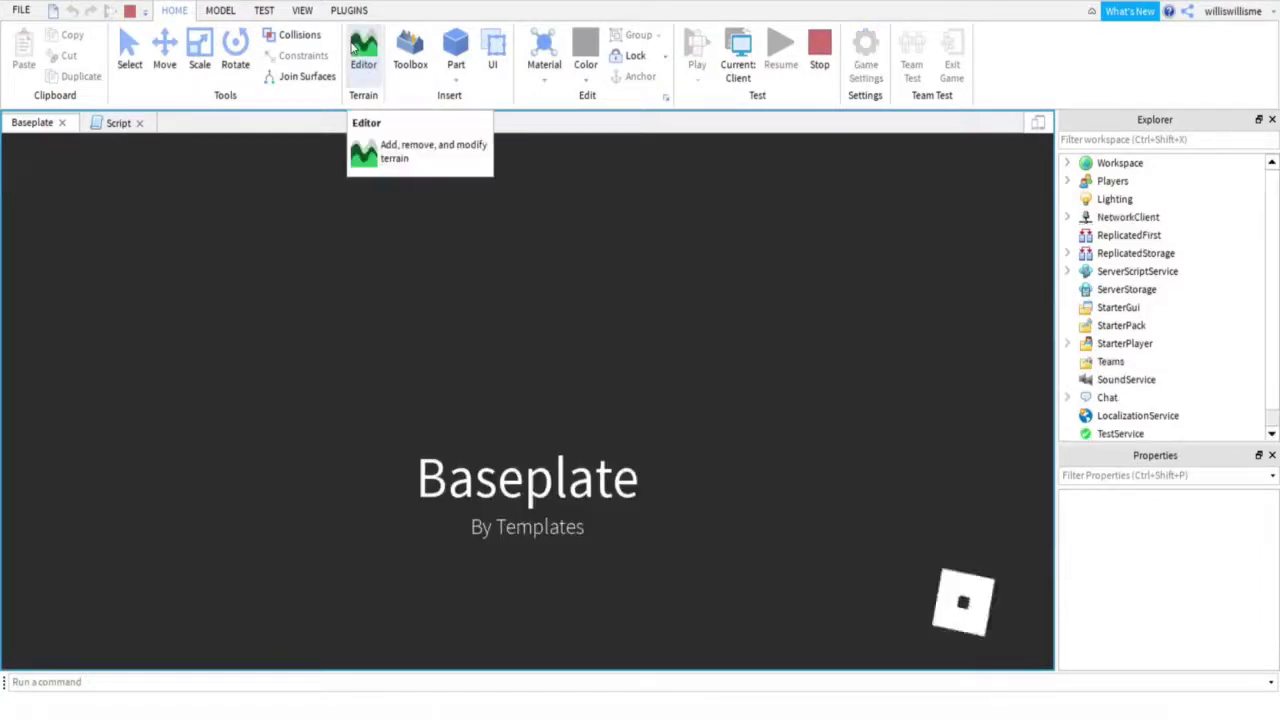
# Run another play-test, walk beside the Npc to check when it changes from running to idle, and end the test.
pyautogui.press('a')
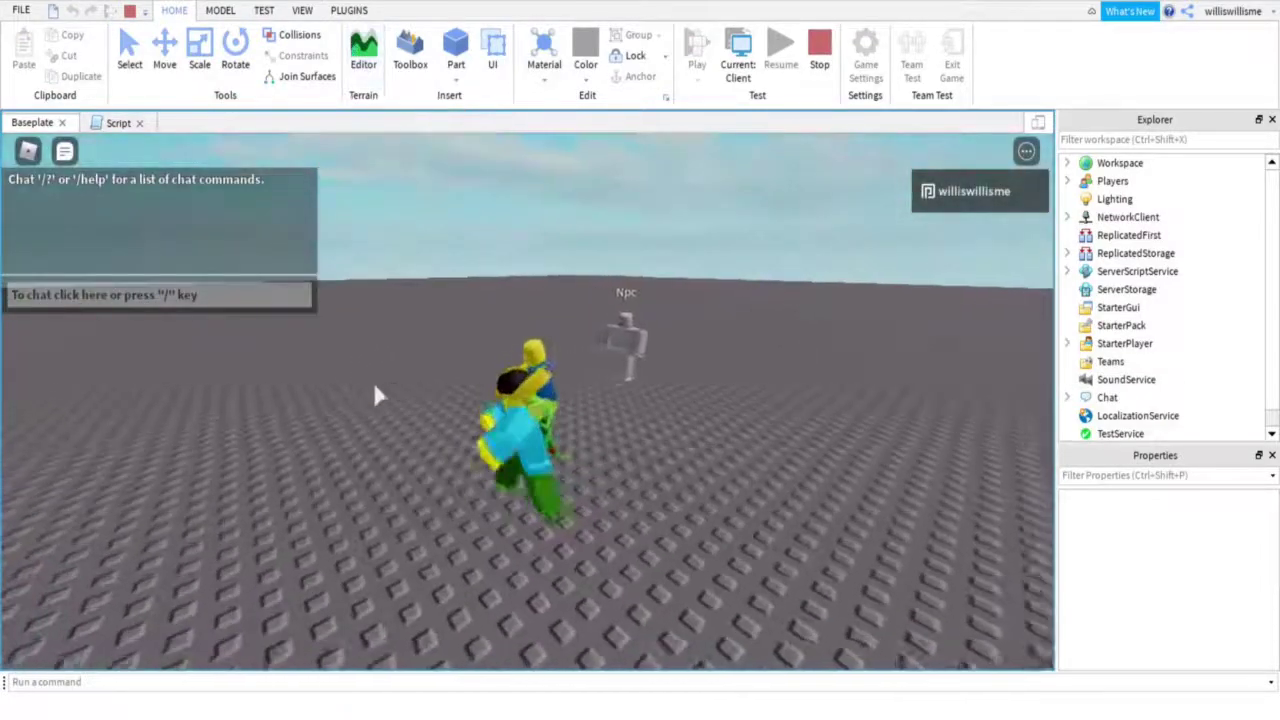
pyautogui.press('d')
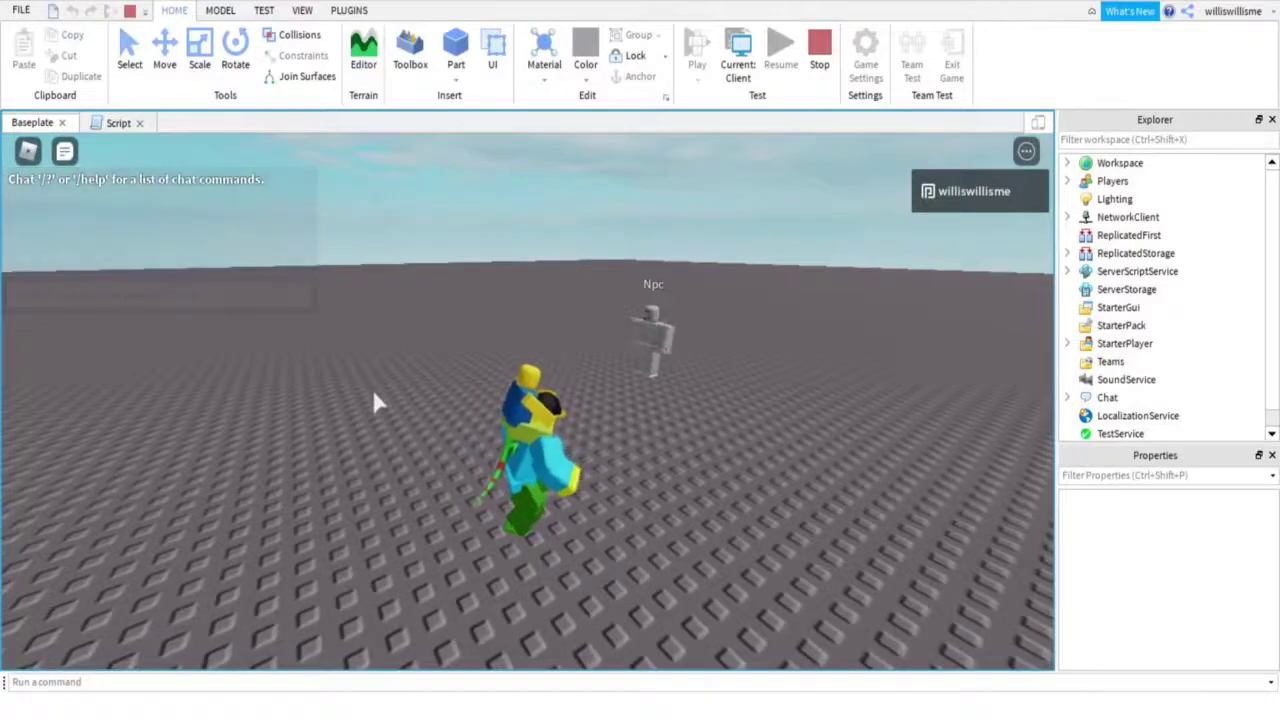
pyautogui.press('d')
pyautogui.press('a')
pyautogui.moveTo(638, 250); pyautogui.dragTo(638, 250, button='right')
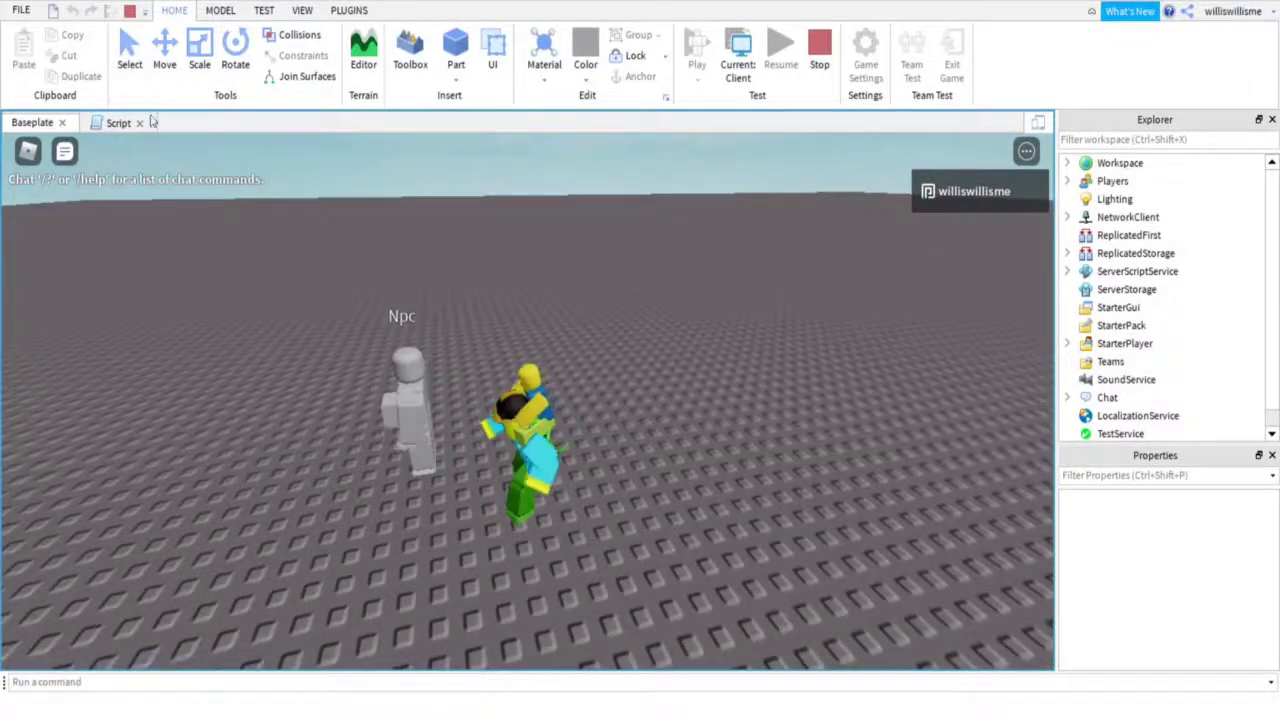
pyautogui.click(118, 122)
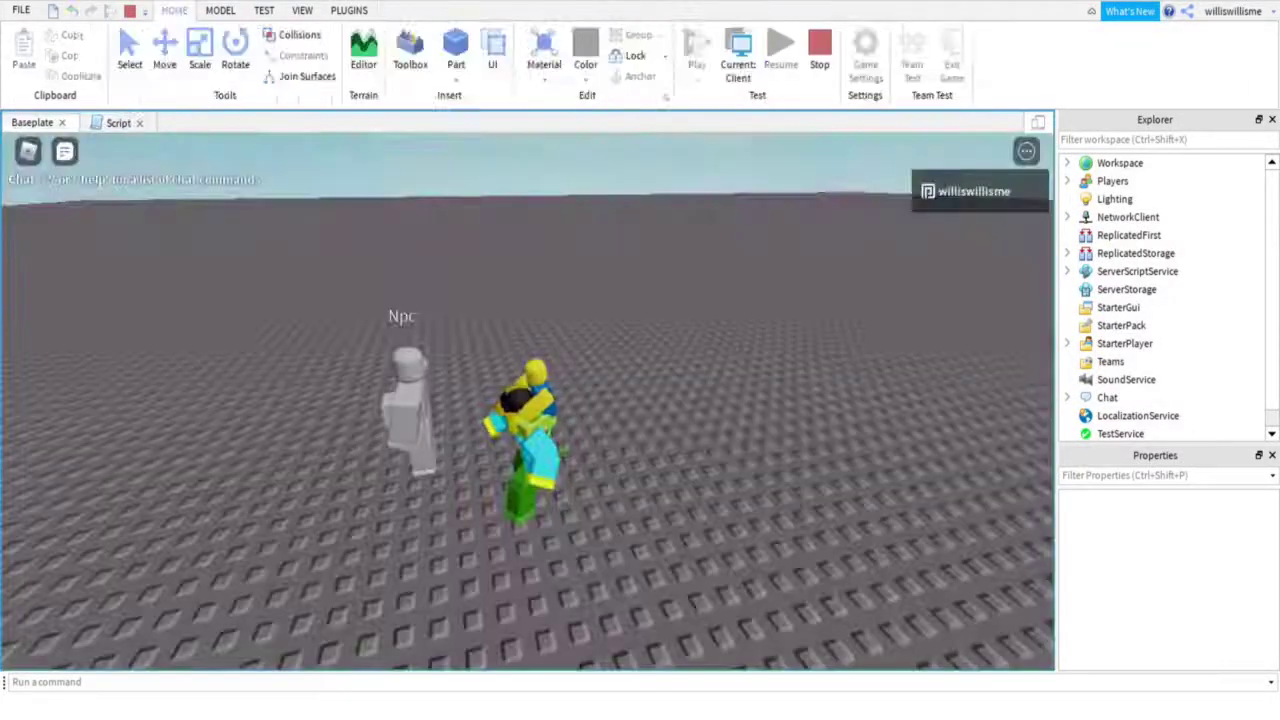
pyautogui.click(820, 57)
# Change the wait below the MoveTo line to wait(5) in the Script and return to the Baseplate view.
pyautogui.click(133, 121)
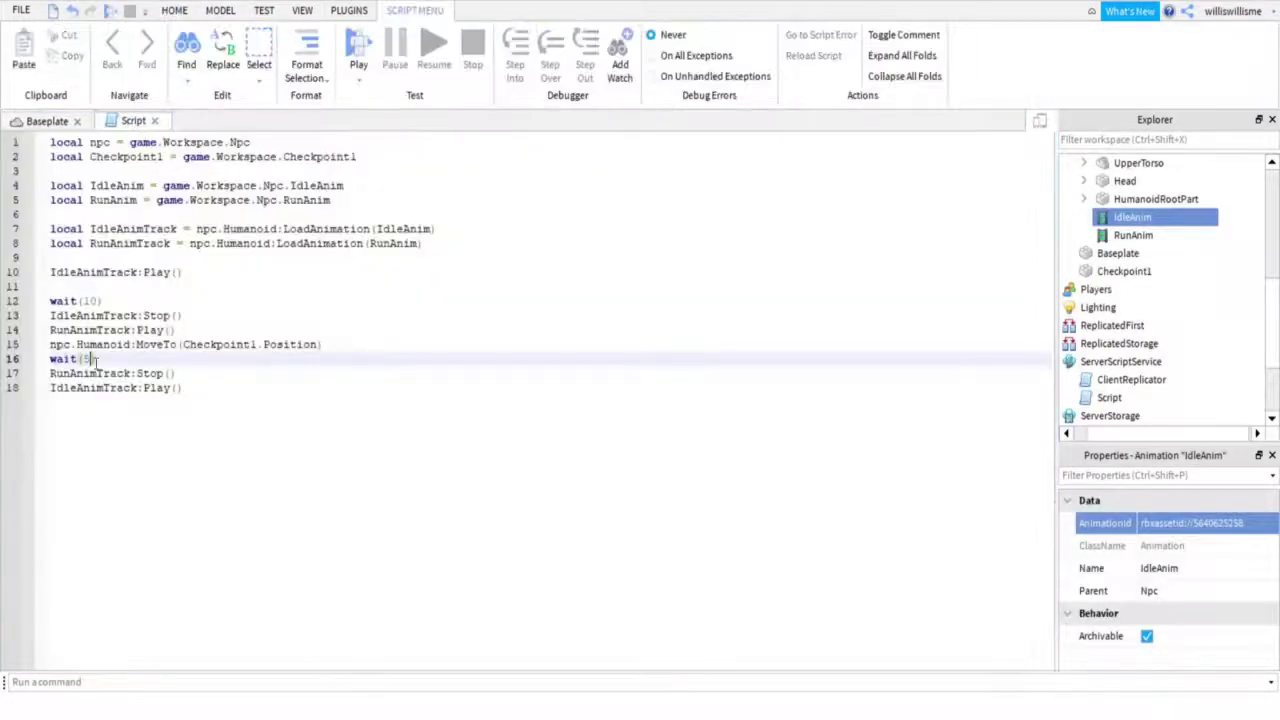
pyautogui.write('5)')
pyautogui.click(63, 127)
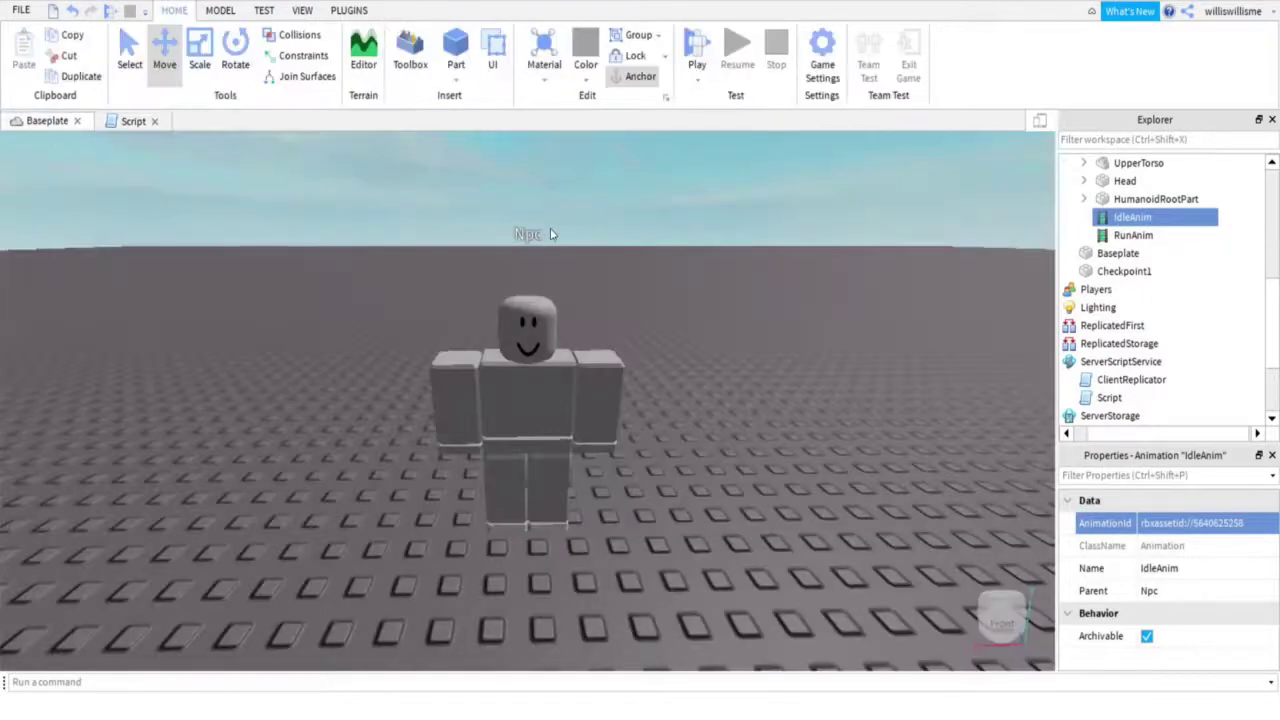